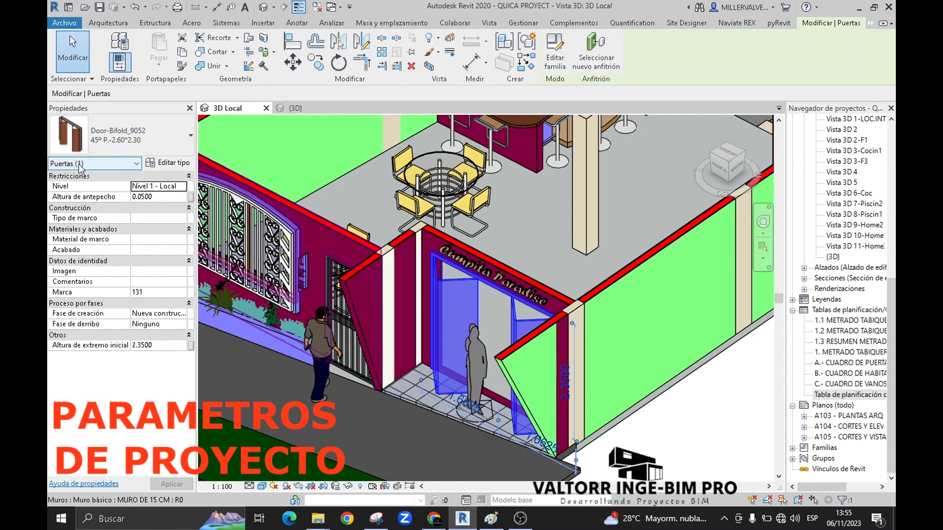
Examine the type properties of the Door-Bifold_9052 entrance door, including its materials, dimensions, identity and IFC data.
left_click(168, 163)
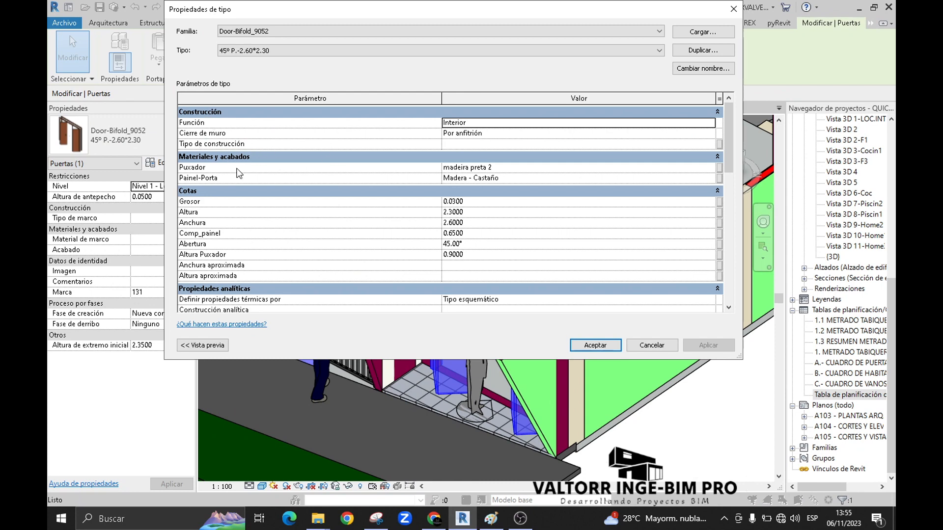
scroll(305, 179, "down", 2)
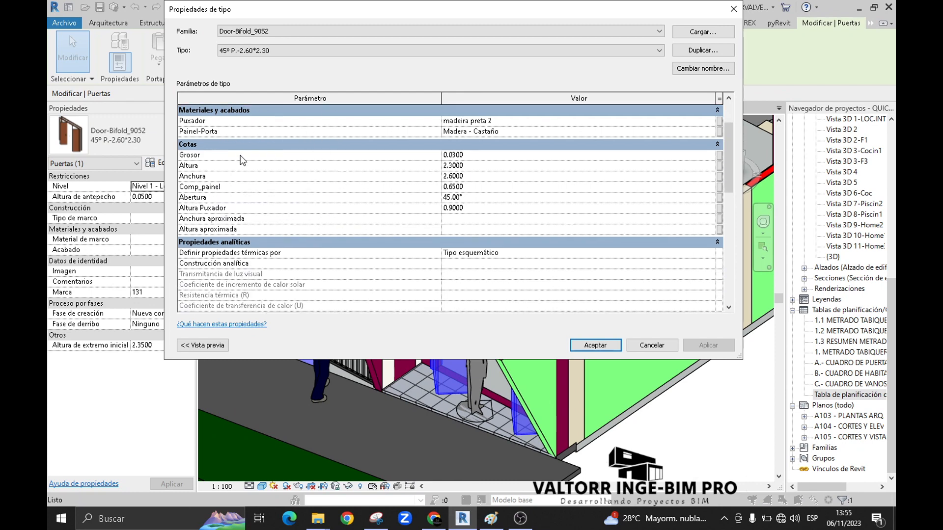
scroll(407, 204, "down", 4)
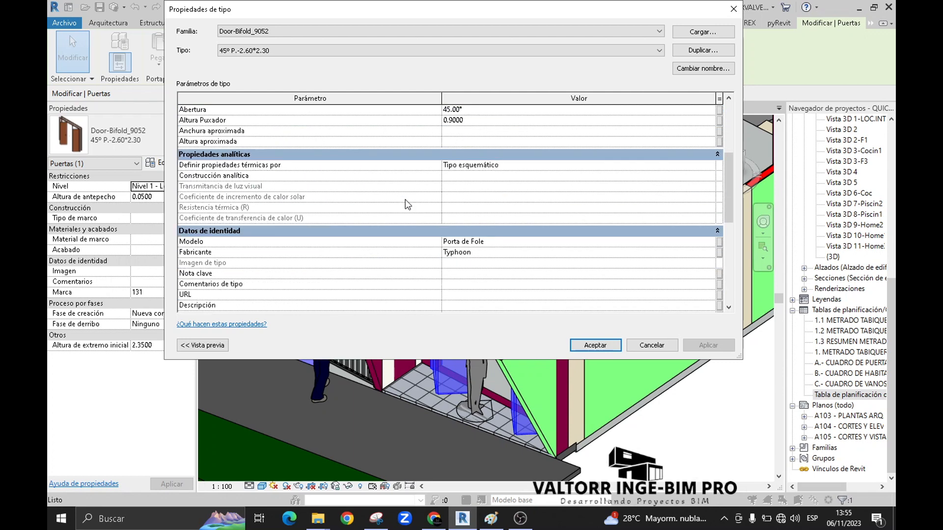
scroll(388, 196, "down", 5)
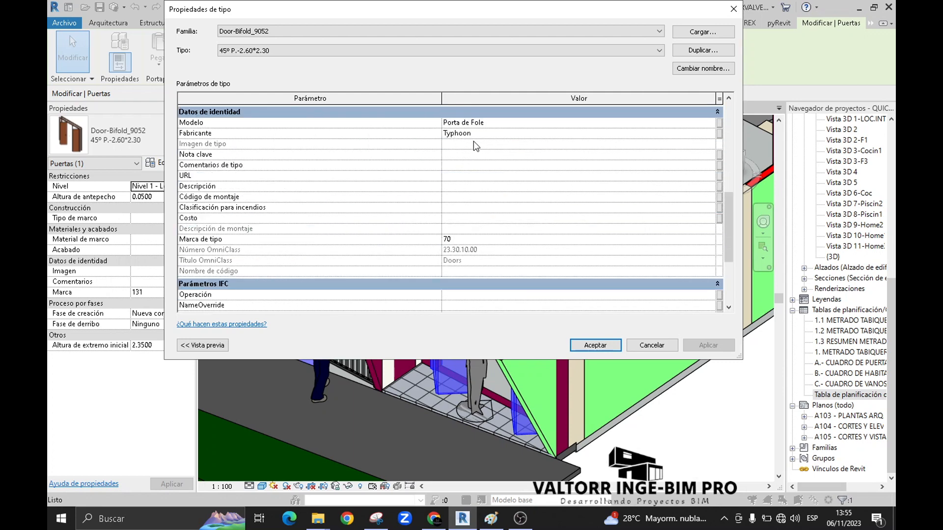
scroll(456, 141, "down", 5)
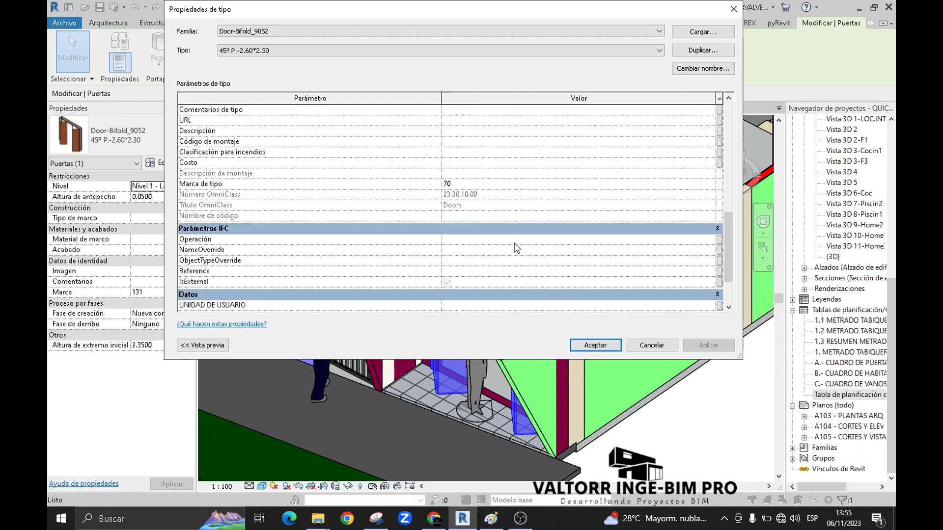
left_click(639, 345)
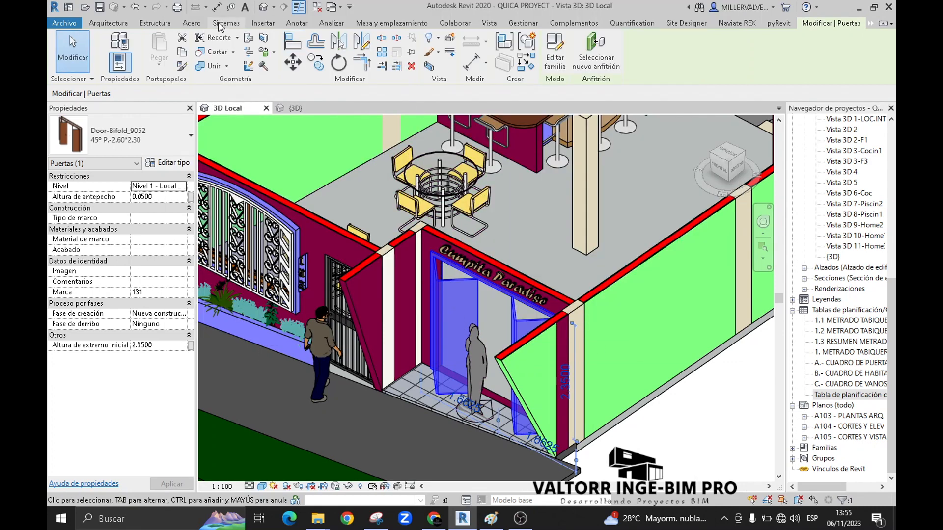
Add a project parameter named PROVEEDOR with parameter type Texto, grouped under Construcción.
left_click(524, 23)
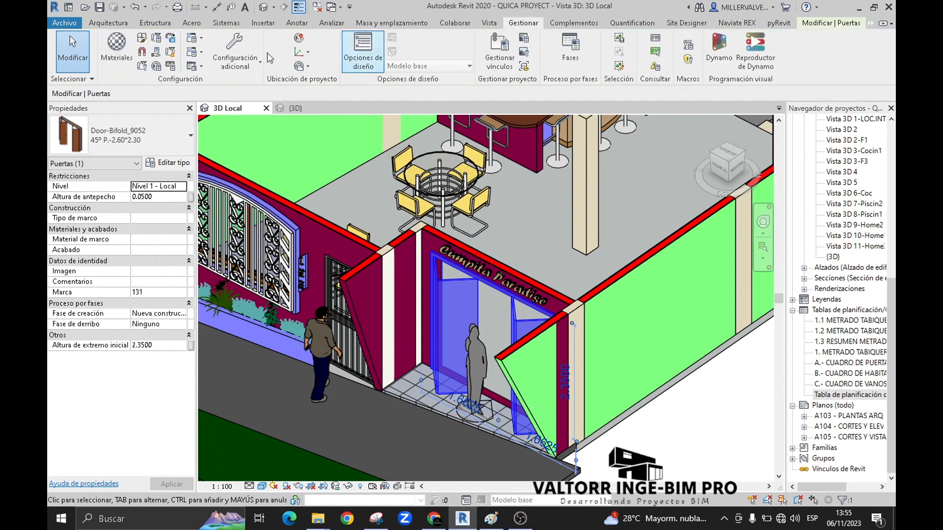
left_click(156, 38)
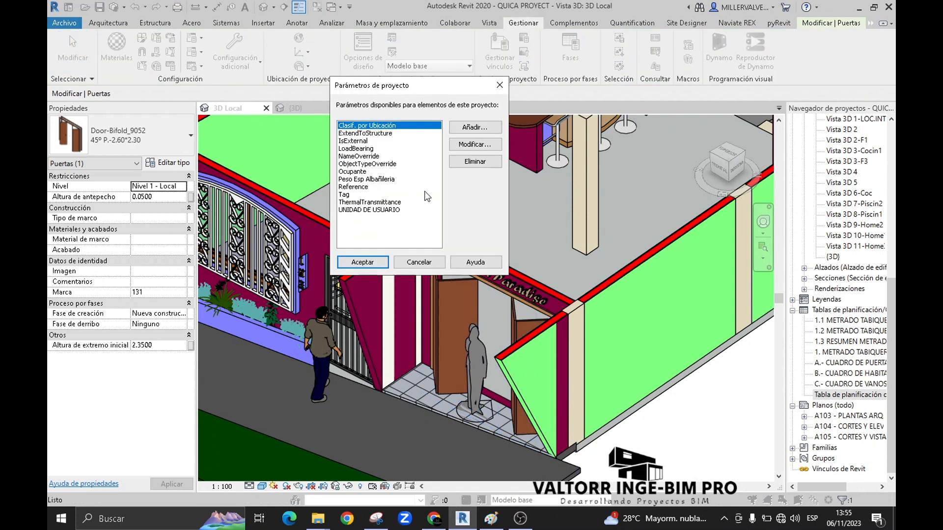
left_click(479, 126)
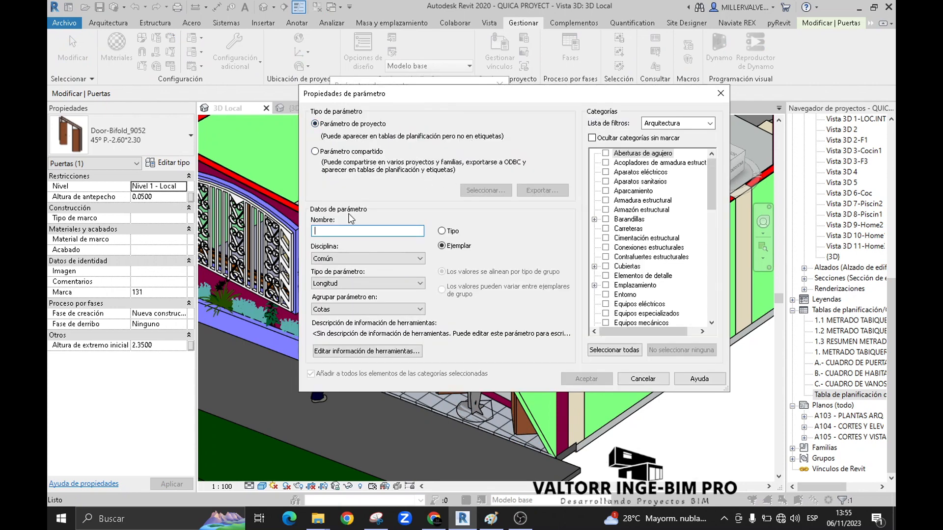
type("PROVEEDOR")
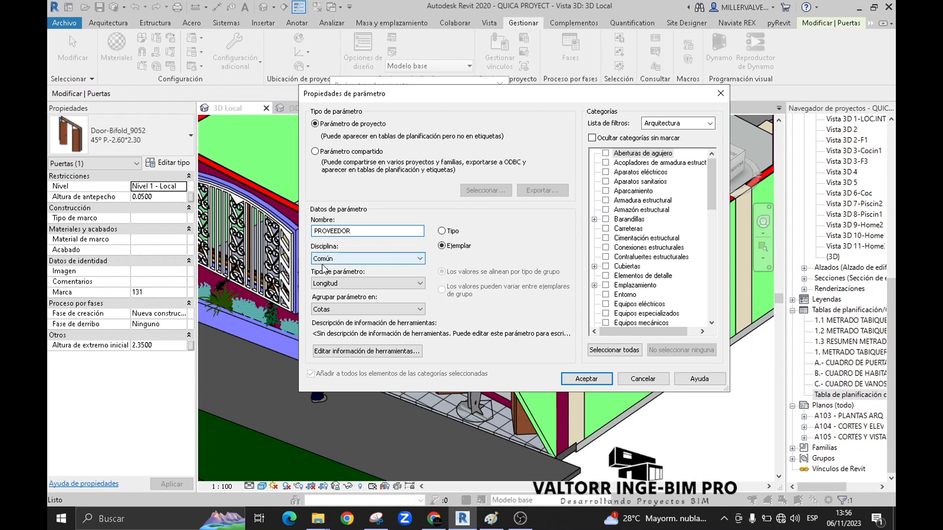
left_click(354, 289)
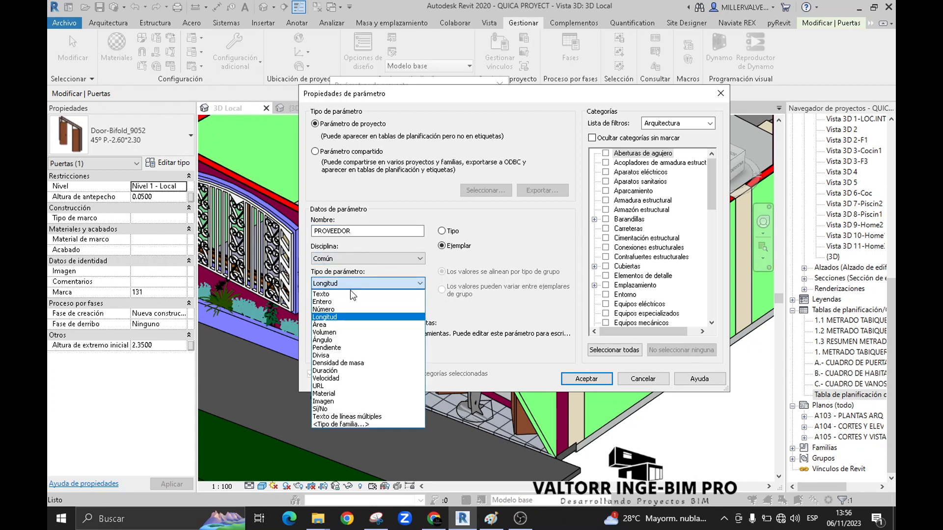
left_click(331, 302)
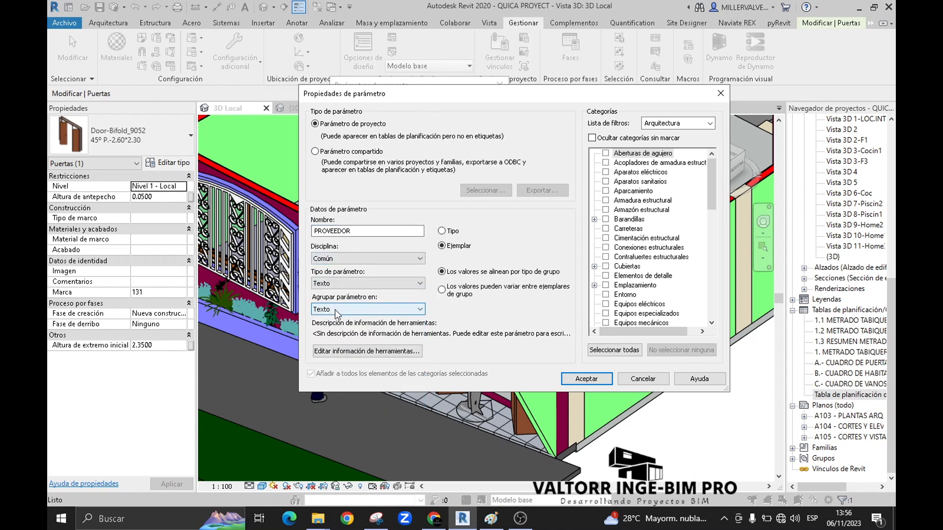
left_click(338, 310)
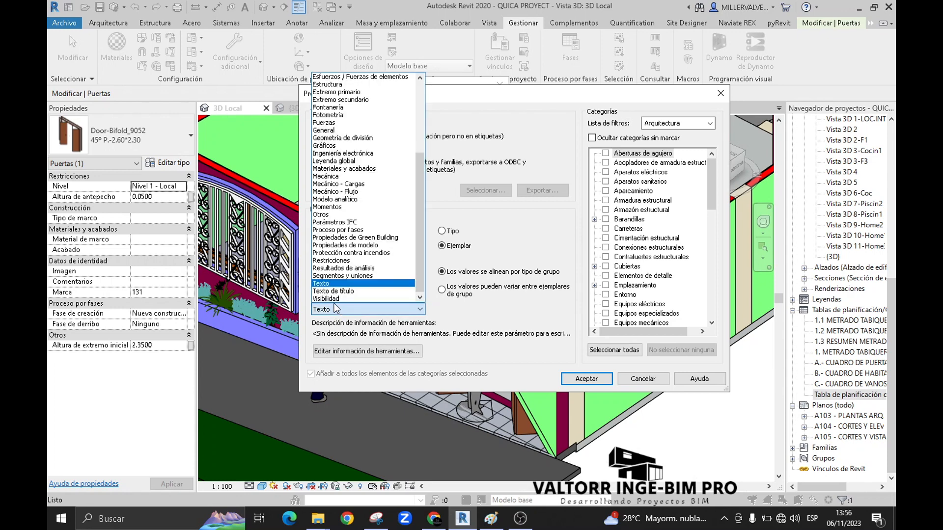
scroll(344, 221, "up", 5)
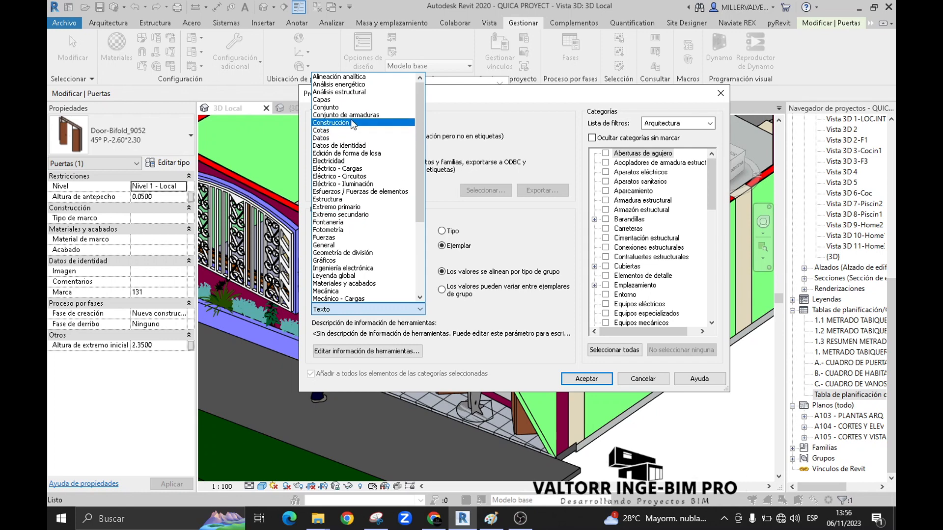
left_click(346, 124)
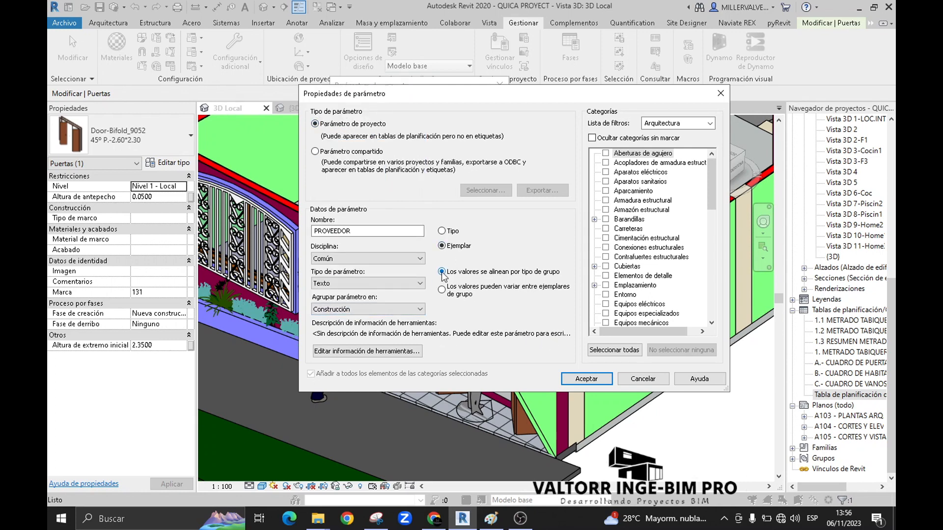
Assign the PROVEEDOR parameter to the Puertas and Ventanas categories, hide unchecked categories, and accept the parameter.
scroll(622, 291, "down", 5)
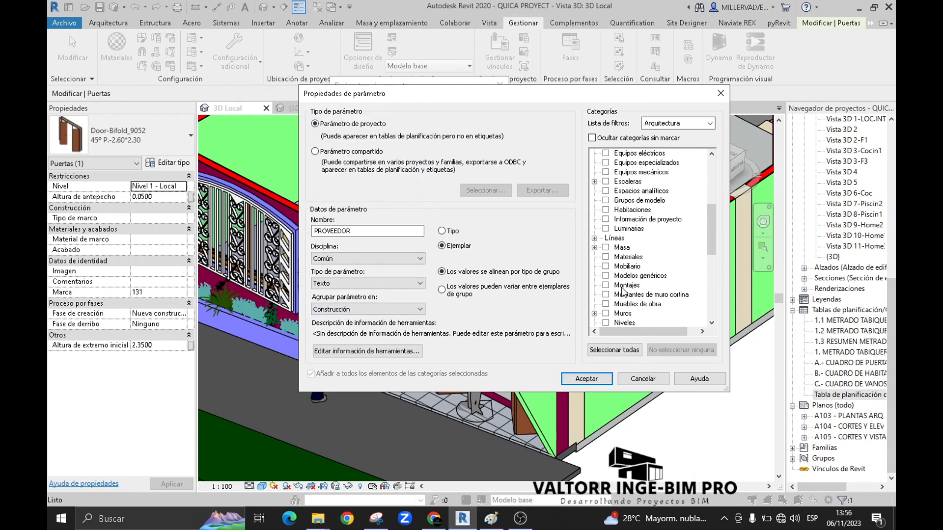
scroll(625, 291, "down", 6)
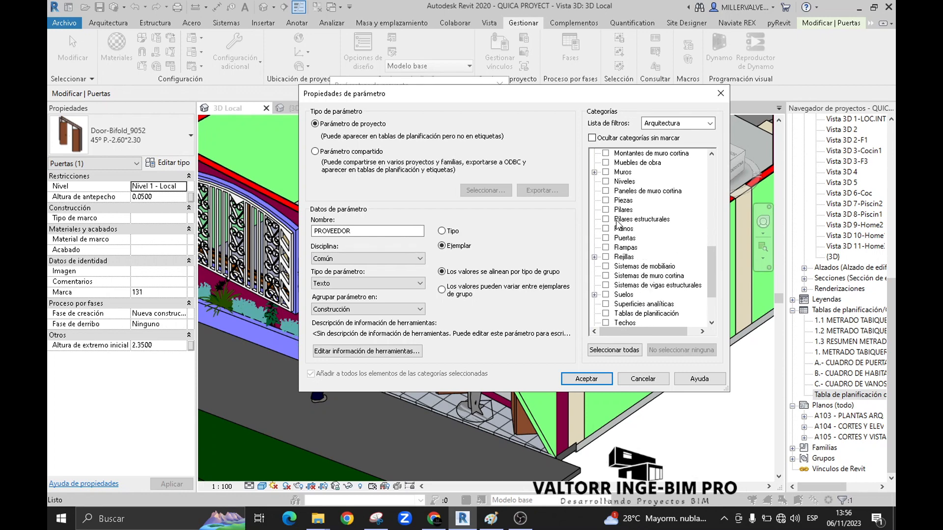
left_click(623, 237)
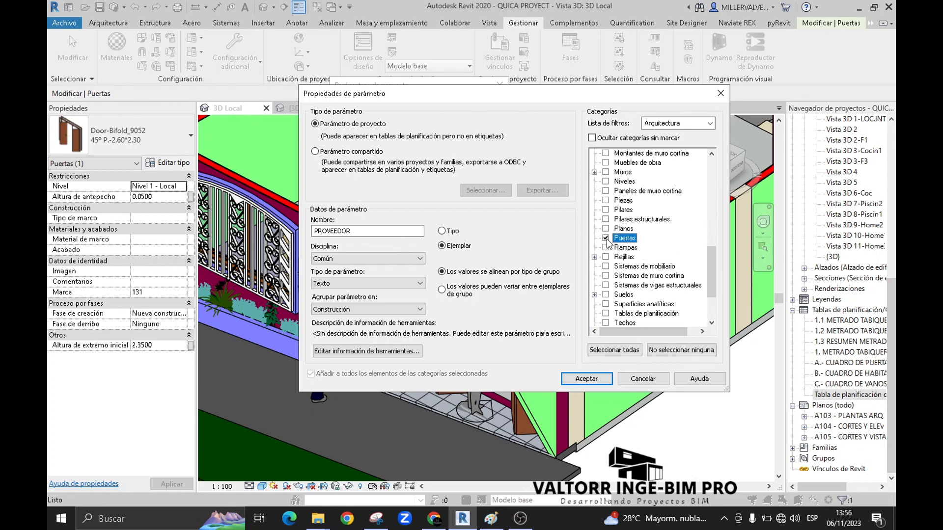
scroll(622, 275, "down", 2)
left_click(620, 294)
left_click(592, 138)
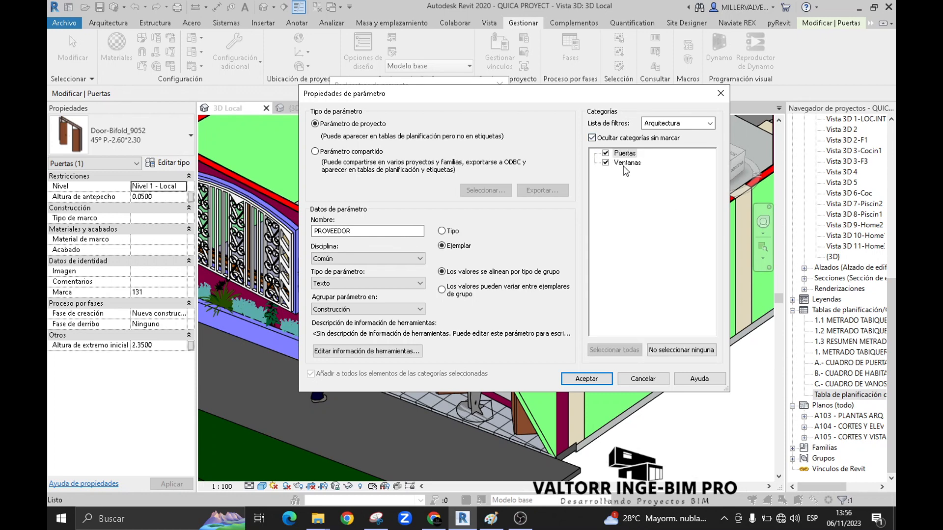
left_click(626, 154)
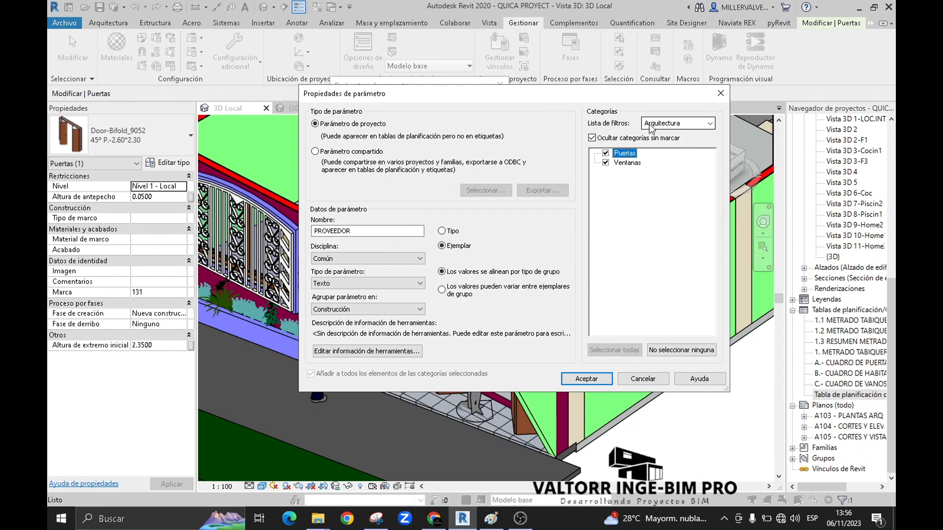
left_click(592, 379)
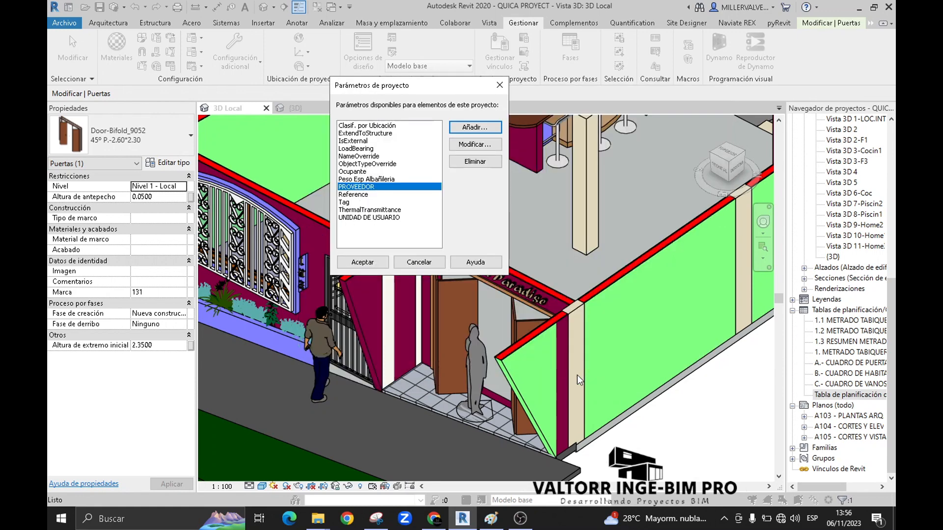
left_click(362, 262)
Set the PROVEEDOR value of the bifold entrance door to VALTORR SAC.
left_click(453, 282)
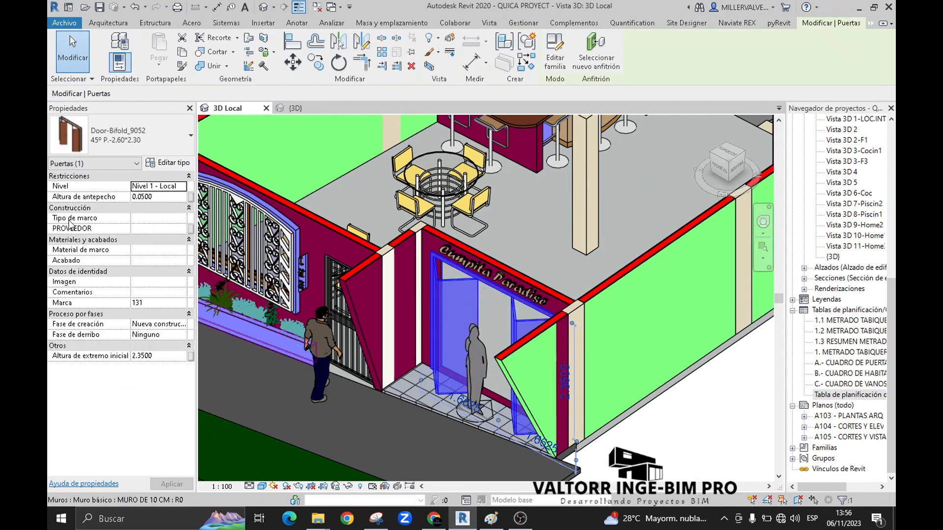
left_click(152, 229)
type("VALTORR SA")
key("Return")
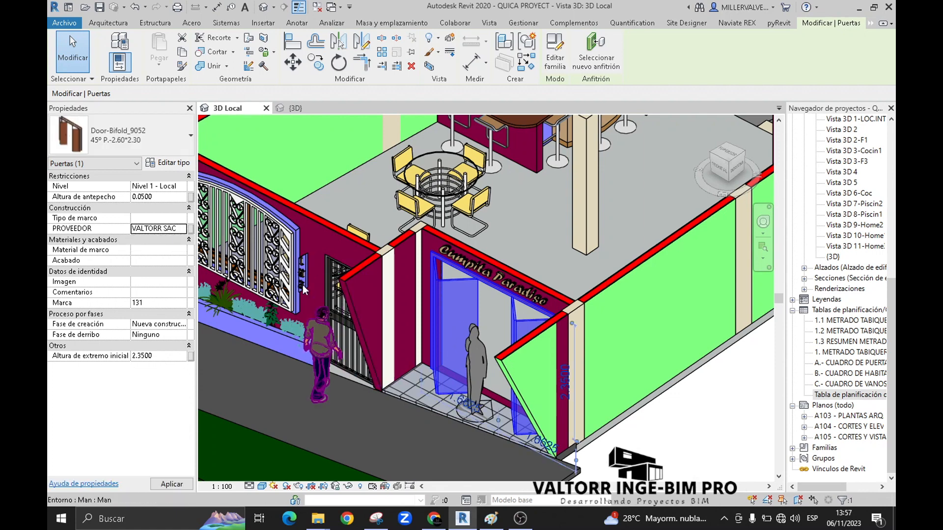
Enter the supplier's name as the PROVEEDOR value of the wrought-iron window on the facade and apply it.
middle_click_drag(442, 220, 450, 226)
middle_click_drag(231, 207, 318, 220)
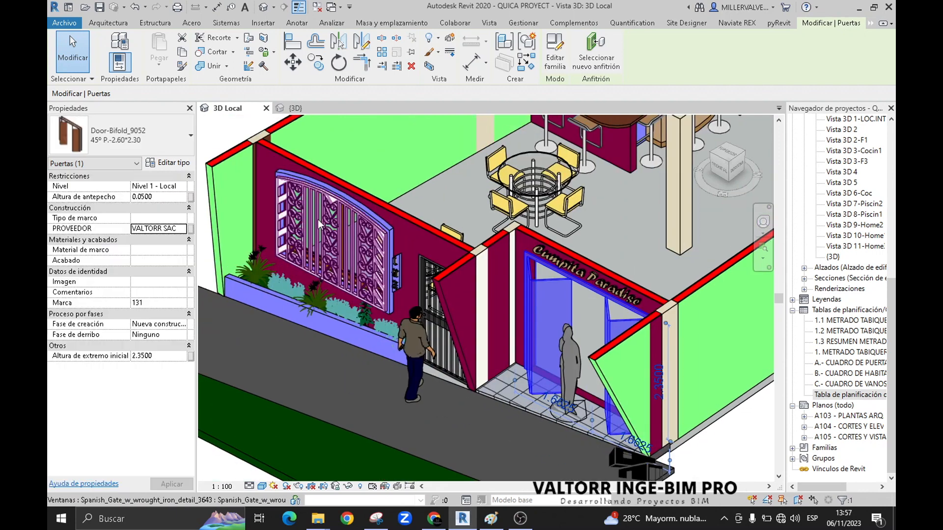
left_click(319, 222)
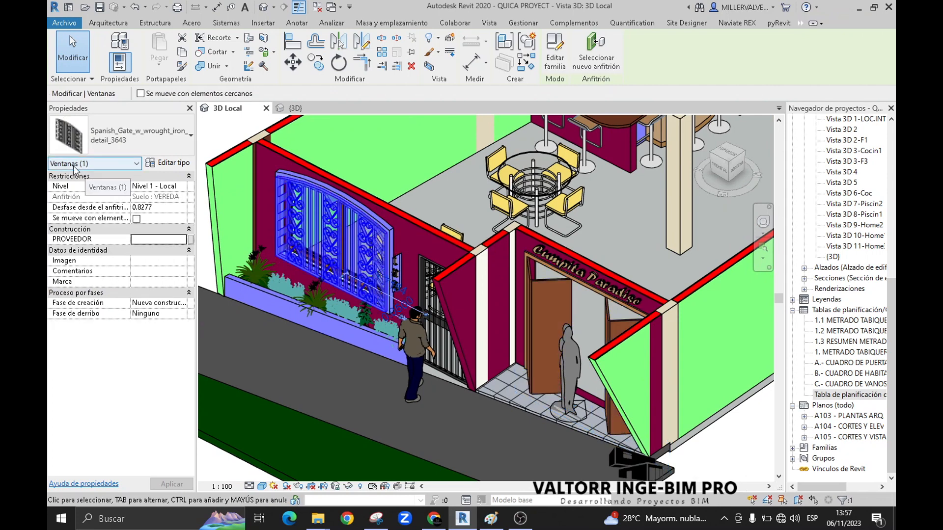
left_click(139, 239)
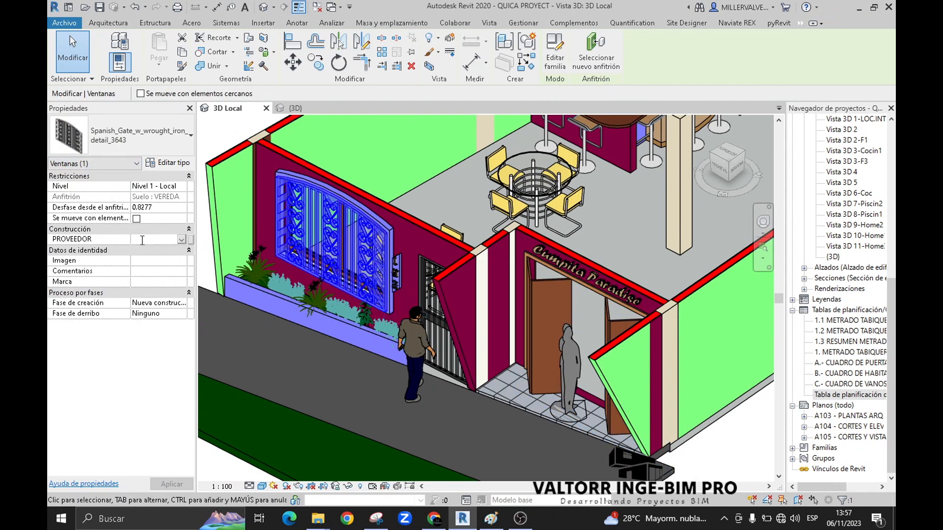
type("PEDRO SAA")
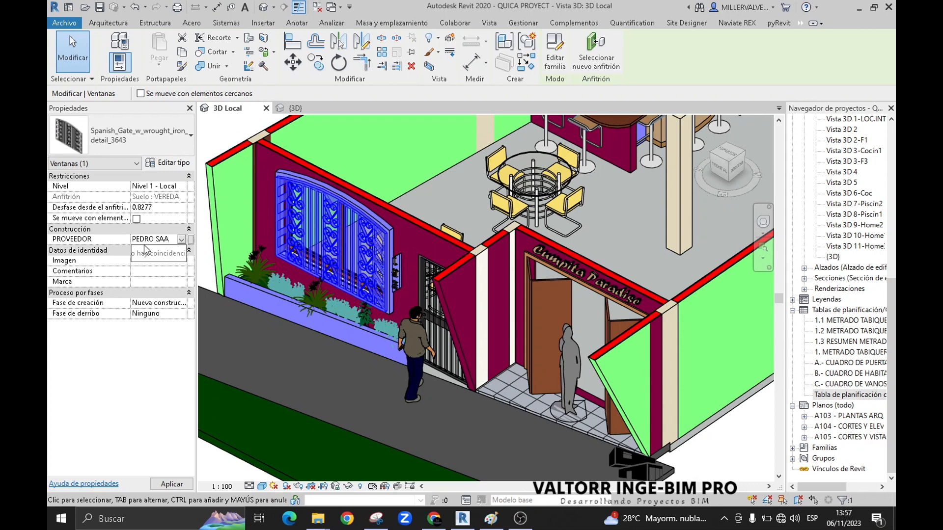
left_click(159, 482)
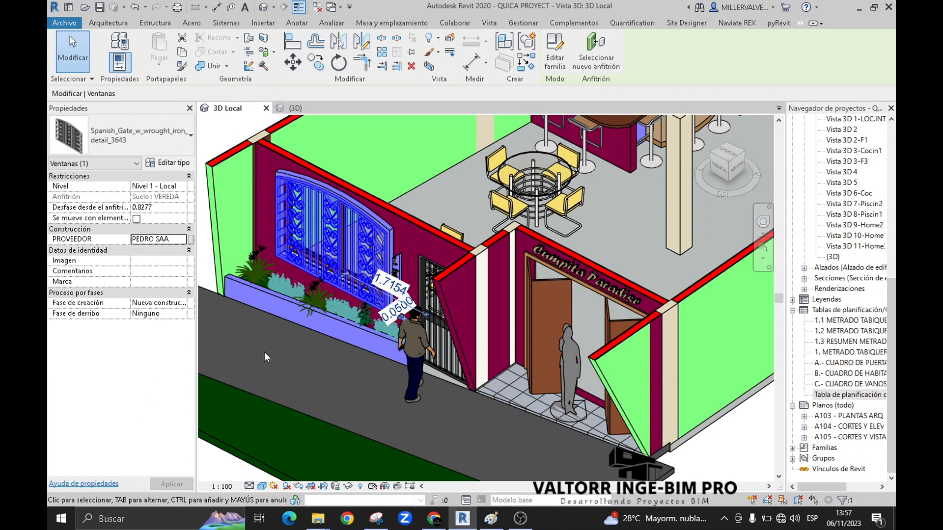
key("Escape")
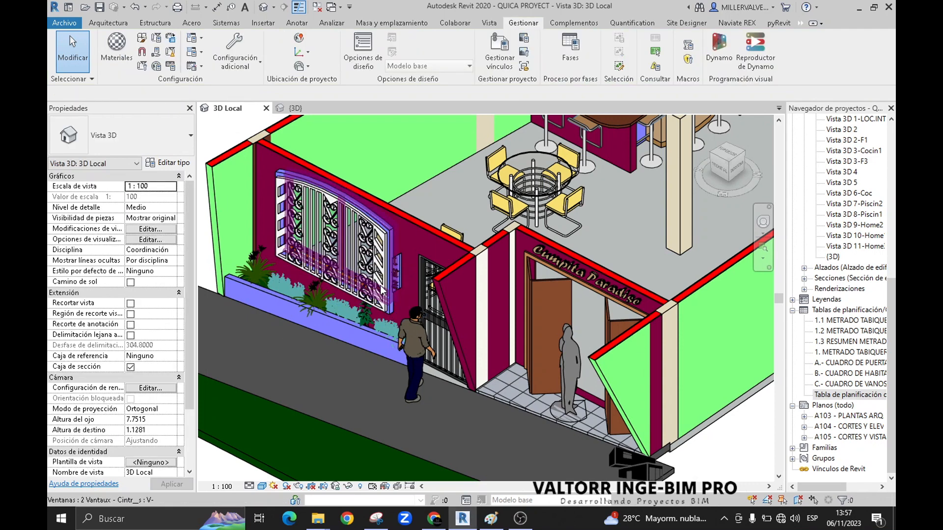
Create a new building component schedule for the Puertas category in the Nueva construcción phase.
left_click(489, 22)
left_click(618, 39)
left_click(641, 56)
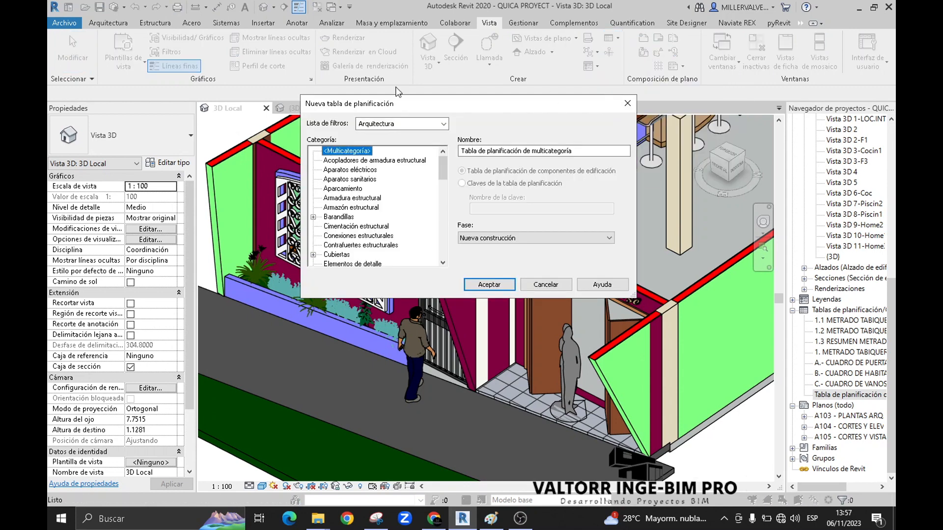
left_click(334, 198)
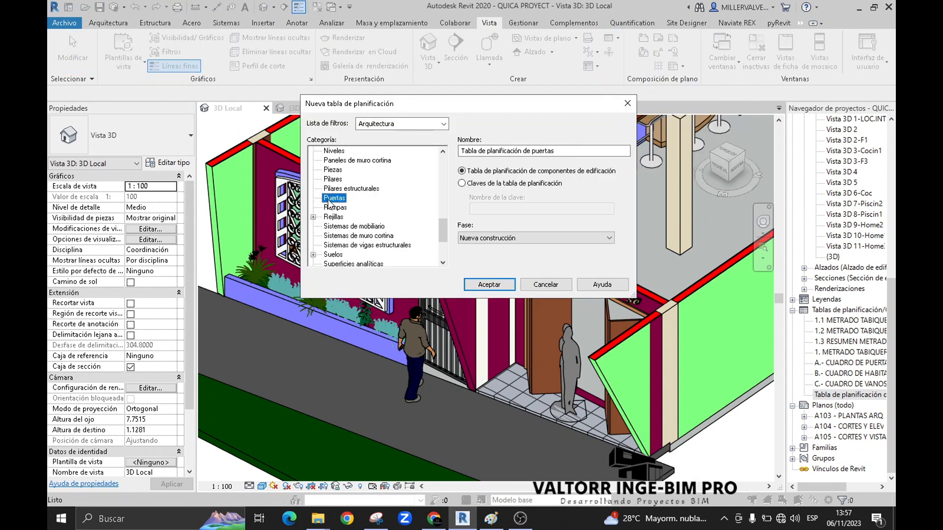
left_click(489, 285)
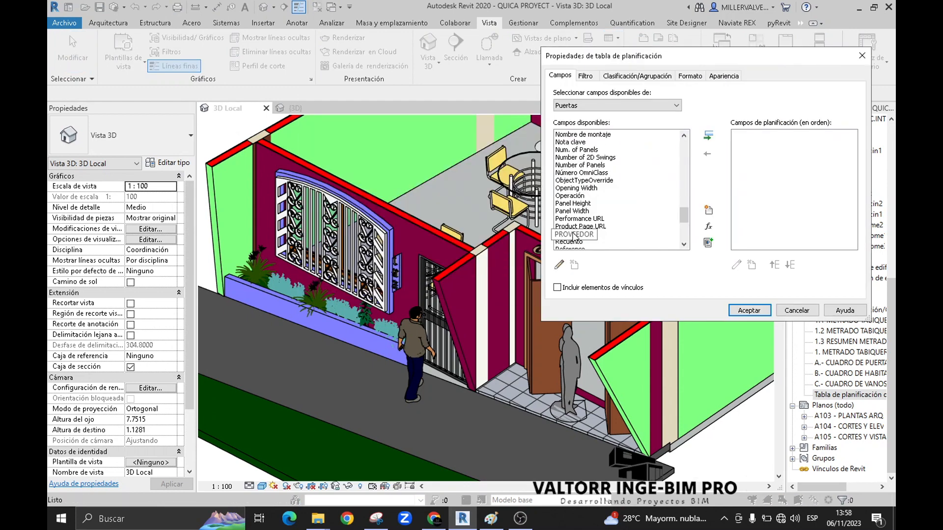
Add the PROVEEDOR, Recuento and Tipo fields to the door schedule and move Tipo to first place.
double_click(578, 234)
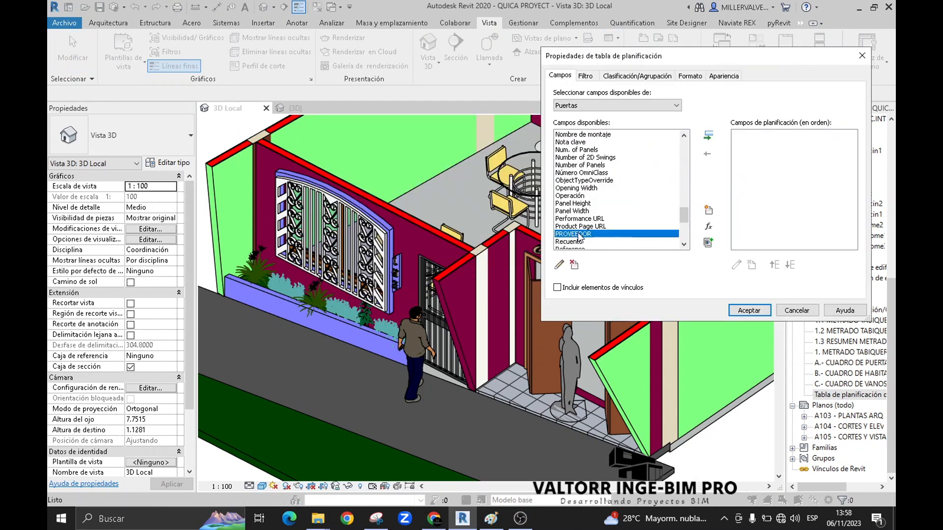
scroll(596, 225, "down", 3)
double_click(572, 165)
scroll(589, 196, "down", 1)
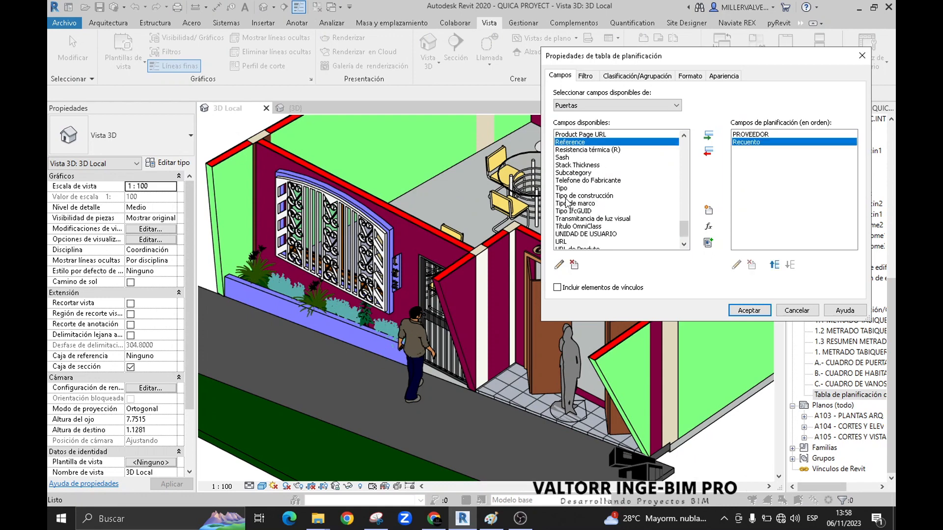
double_click(564, 188)
left_click(774, 265)
left_click(774, 265)
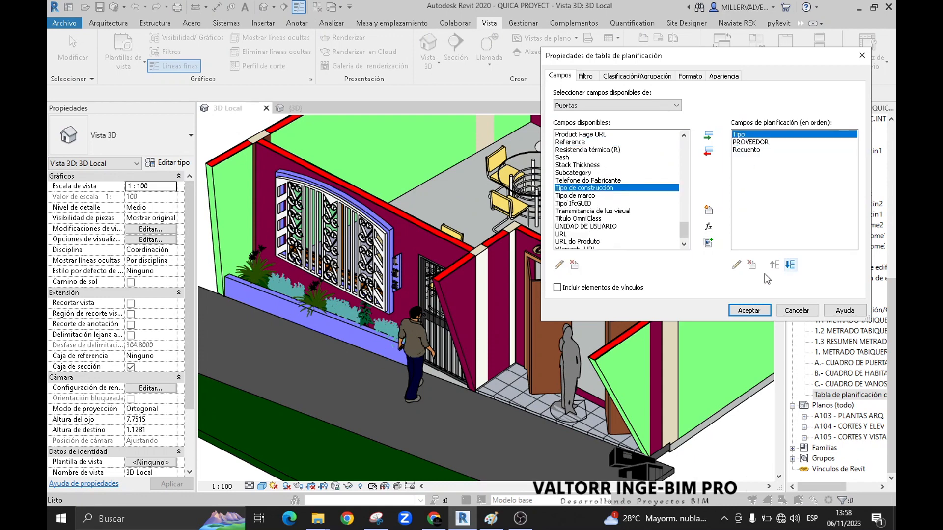
Generate the door schedule, and set the PROVEEDOR value of the metal facade gate P2-M to PEDRITOS NNS in the model.
left_click(749, 311)
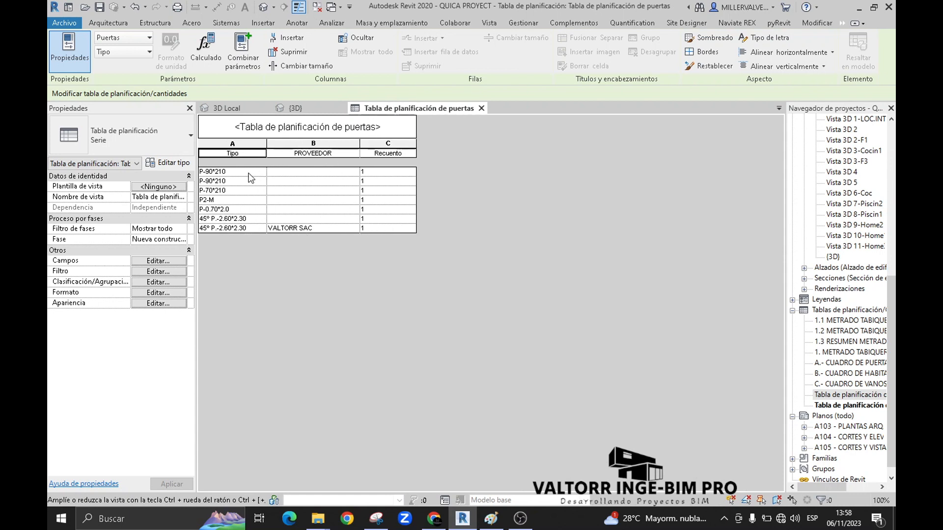
left_click(295, 108)
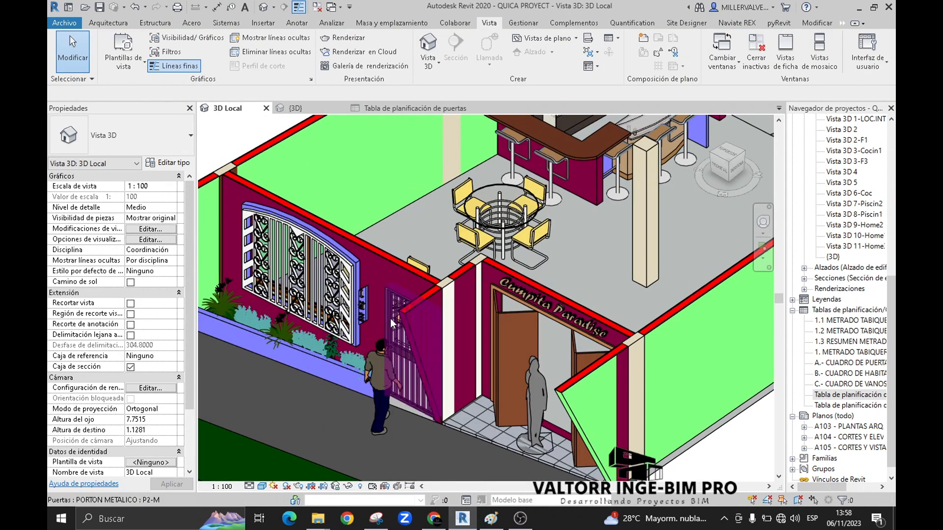
left_click(391, 302)
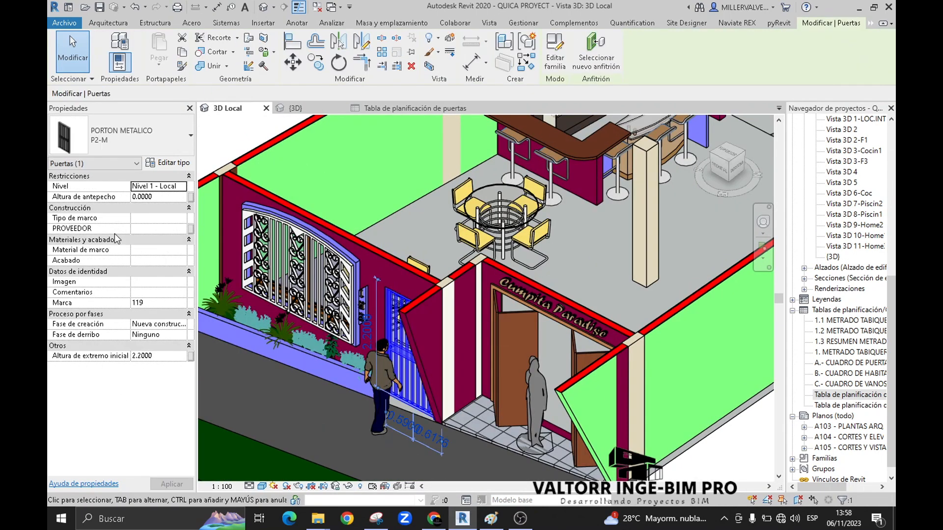
left_click(144, 229)
type("NNS")
left_click(172, 484)
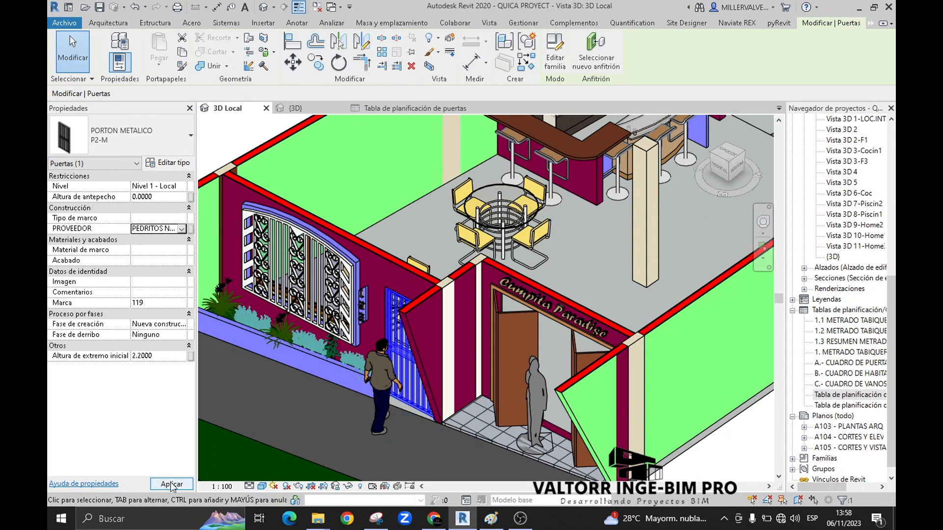
In the door schedule, set the PROVEEDOR value of the second P-90*210 door to VALTORR SAC.
left_click(417, 108)
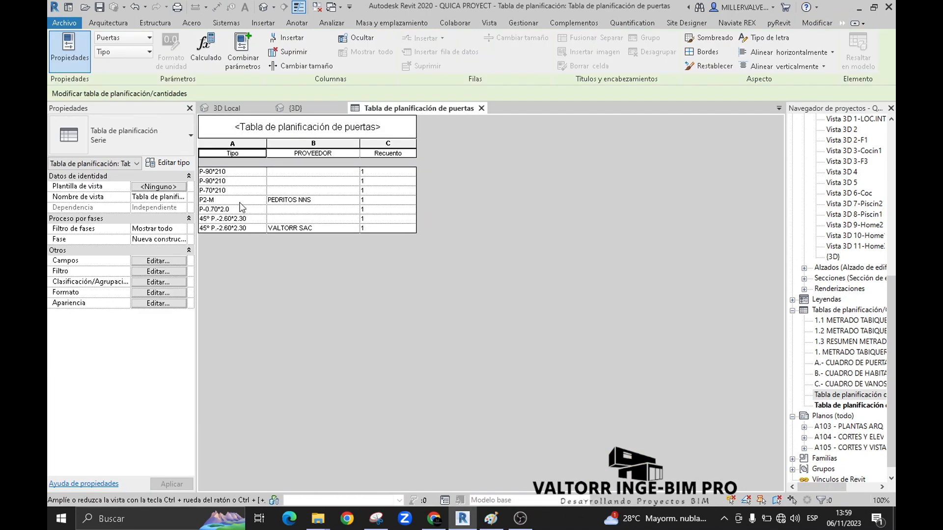
left_click(307, 181)
Create a window schedule with the Tipo, Altura, PROVEEDOR and Anchura fields.
left_click(489, 23)
left_click(613, 39)
left_click(624, 54)
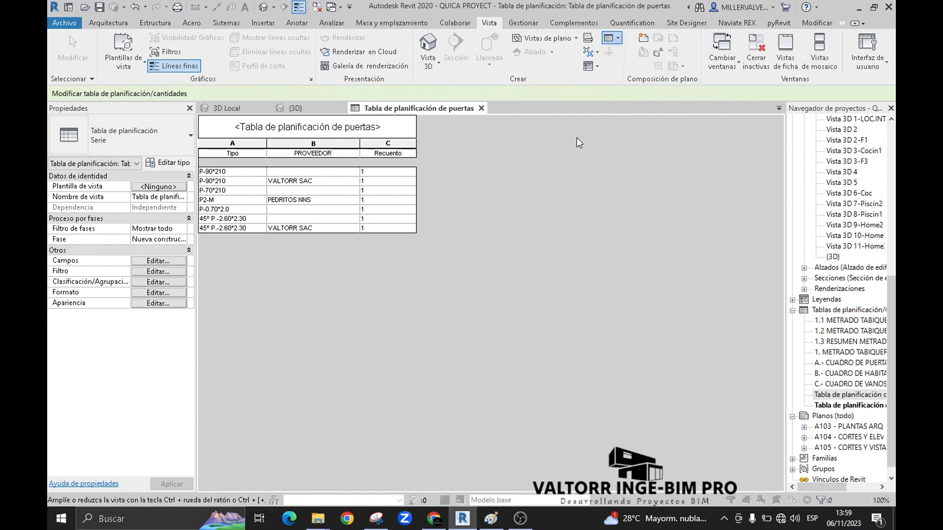
scroll(435, 206, "down", 10)
left_click(336, 235)
left_click(489, 285)
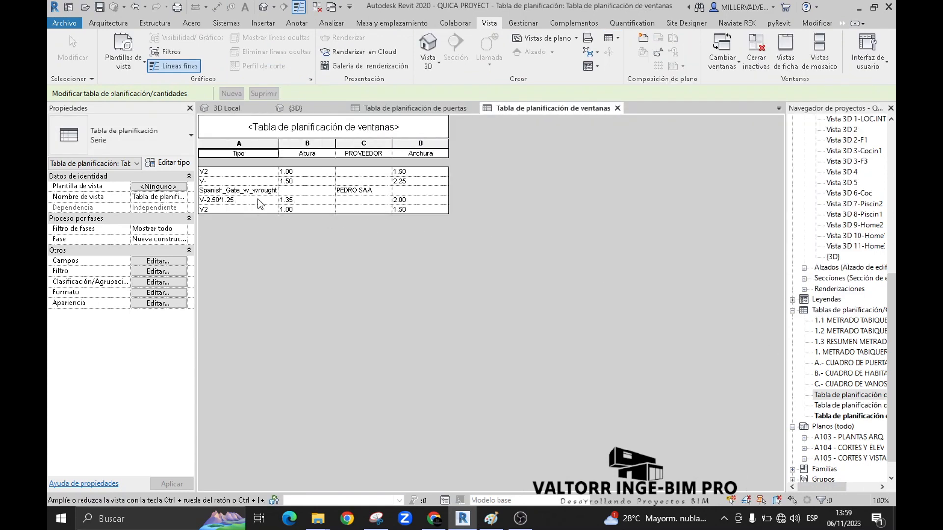
Set the PROVEEDOR value of the first V2 window to VALTORR SAC in the window schedule, and close both schedules.
left_click(295, 173)
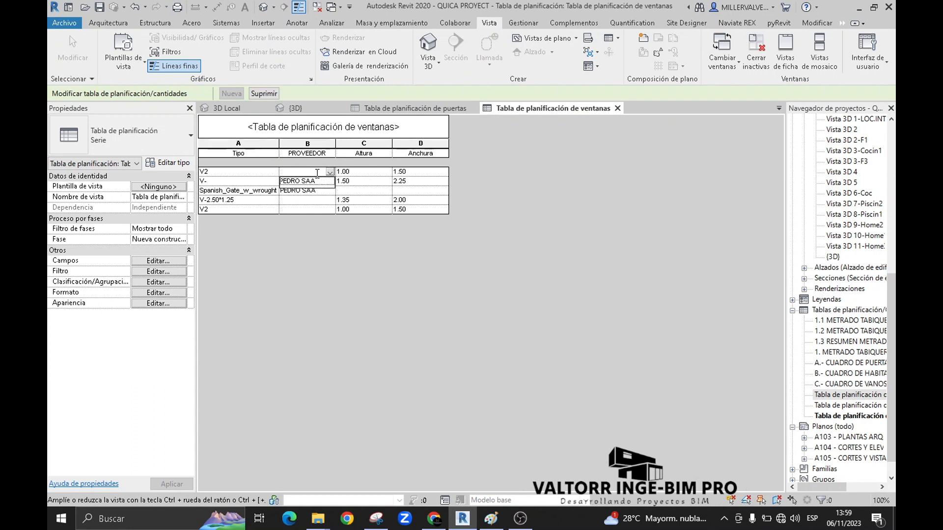
left_click(295, 172)
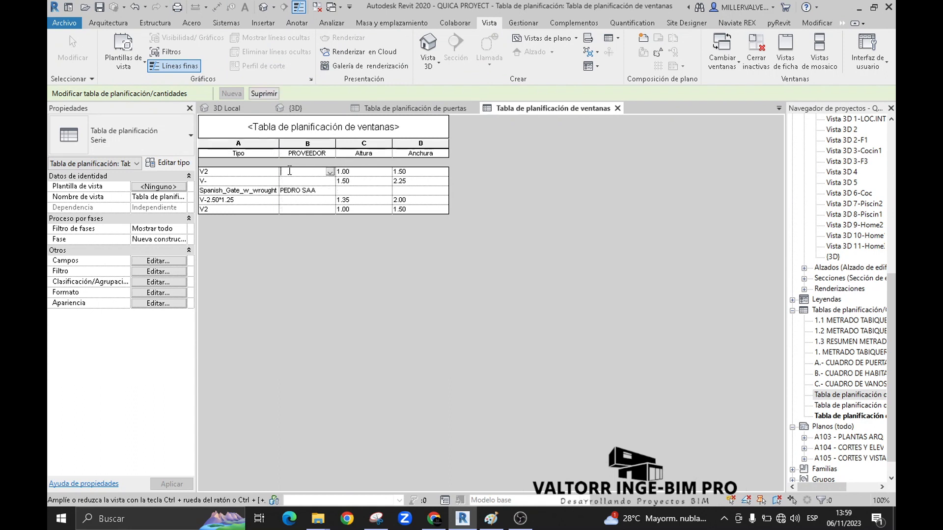
type("VA")
type("LTORR SAC")
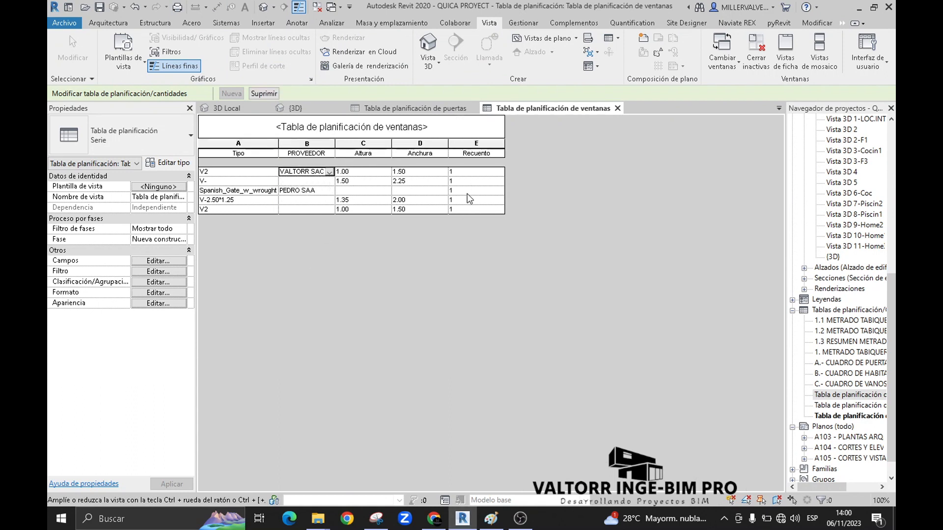
left_click(617, 108)
left_click(482, 109)
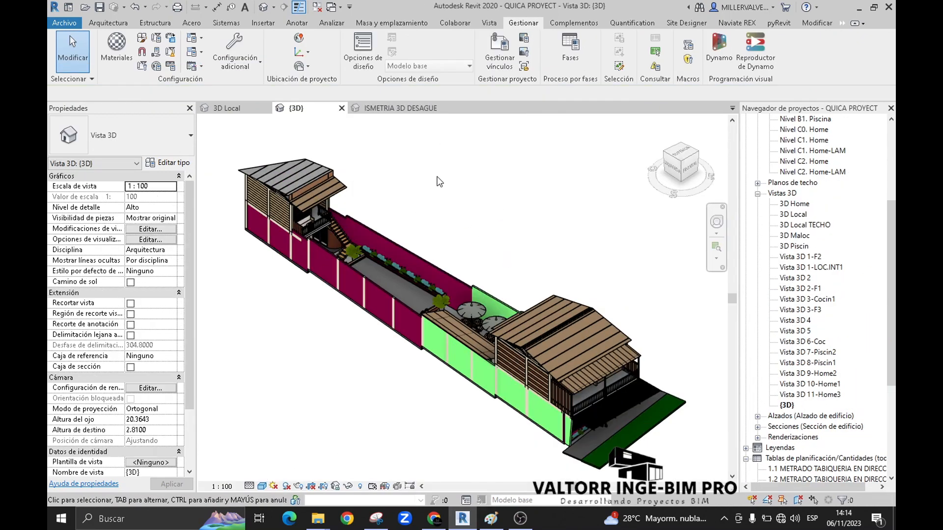
Load Parametros CompartidosREVIT.txt as the shared parameter file and check its parameter groups.
left_click(156, 52)
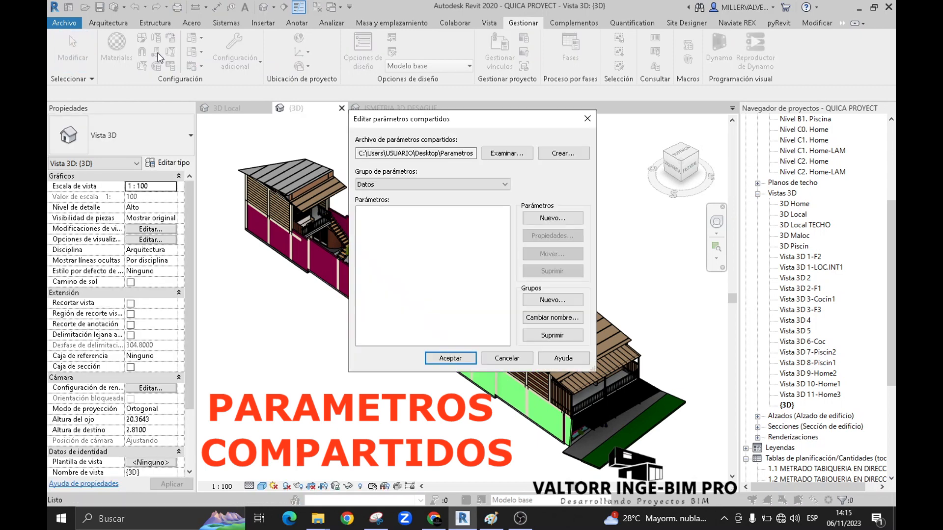
left_click(503, 156)
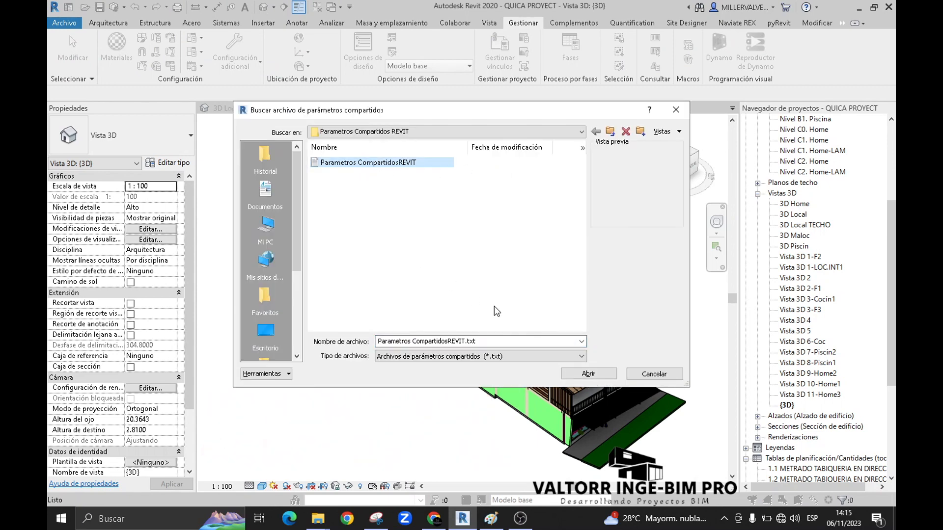
left_click(575, 375)
left_click(446, 183)
left_click(416, 185)
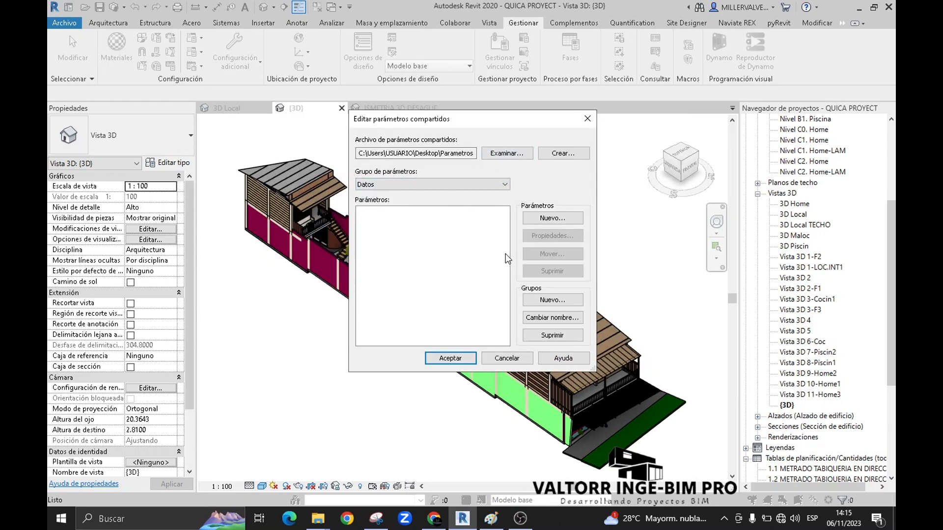
Create a shared parameter group named Parametros Compartidos and make it the active group.
left_click(534, 300)
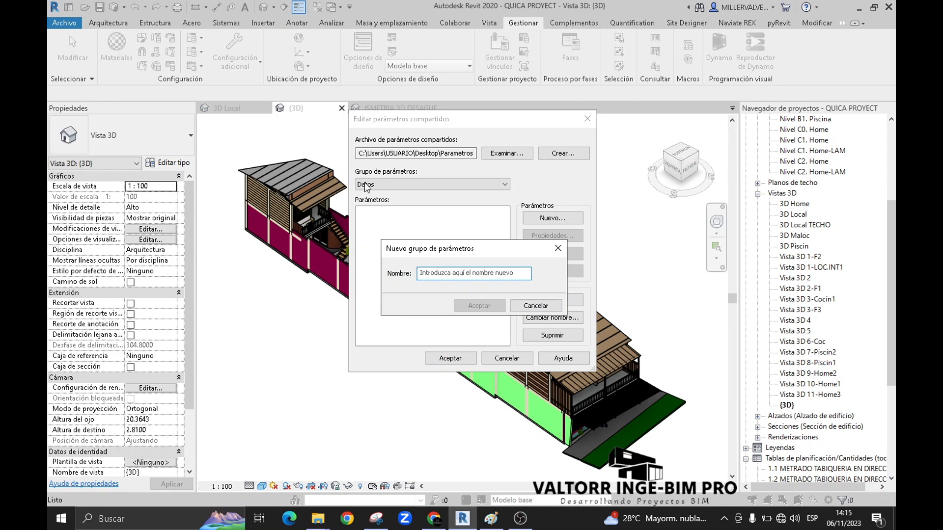
type("Parametros Compartidos")
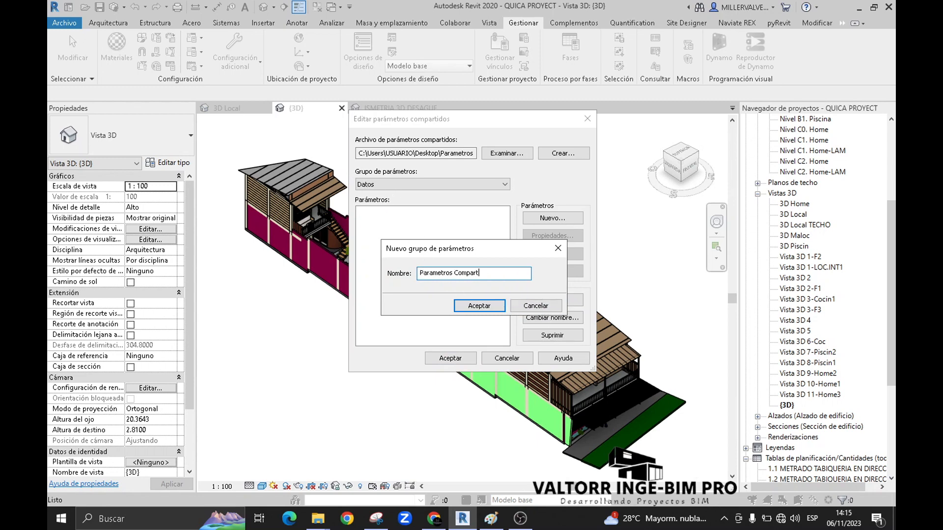
left_click(480, 307)
left_click(427, 187)
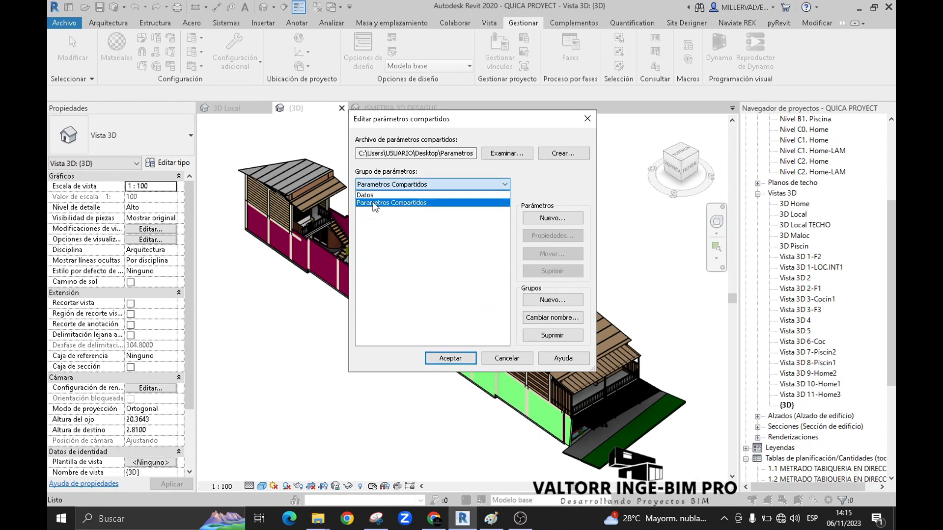
left_click(382, 204)
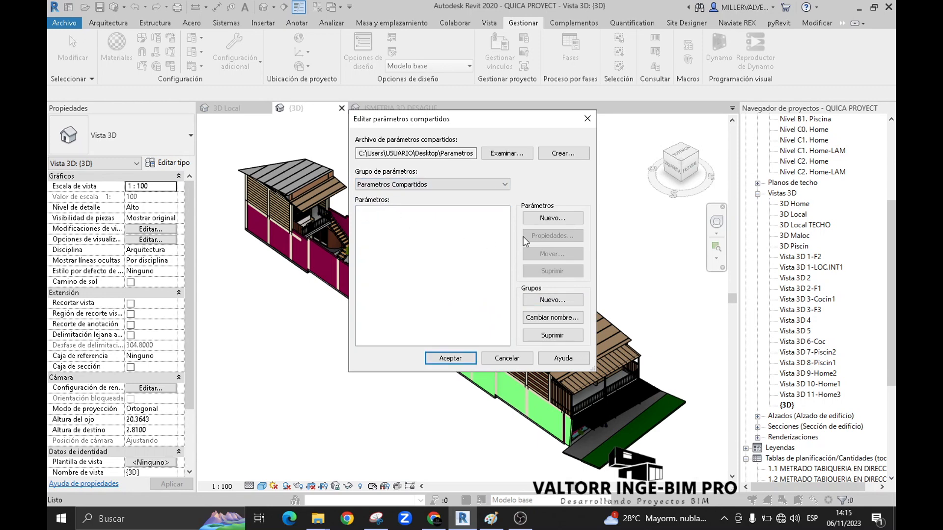
Create the shared parameter Pendiente % Tuberias with discipline Fontanería and parameter type Pendiente.
left_click(551, 219)
type("Pendiente % Tuberia")
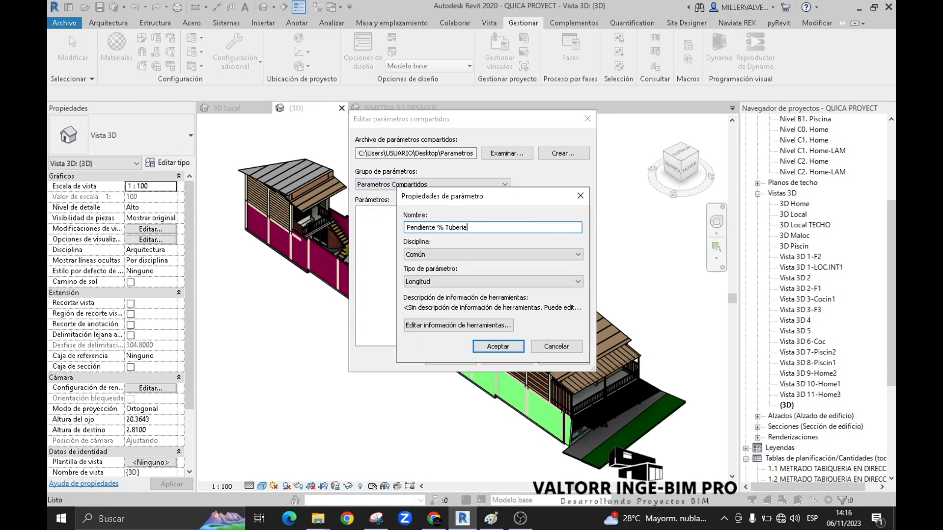
left_click(454, 256)
left_click(441, 296)
left_click(446, 282)
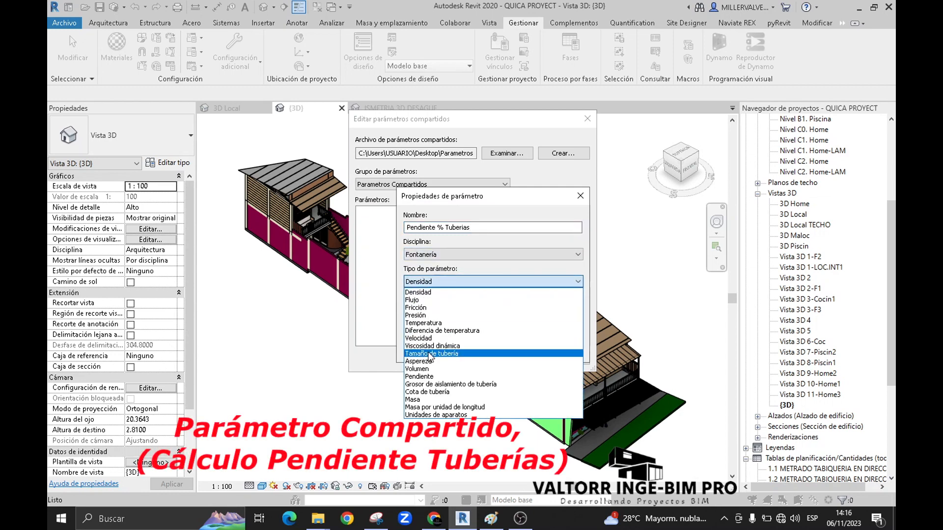
left_click(440, 377)
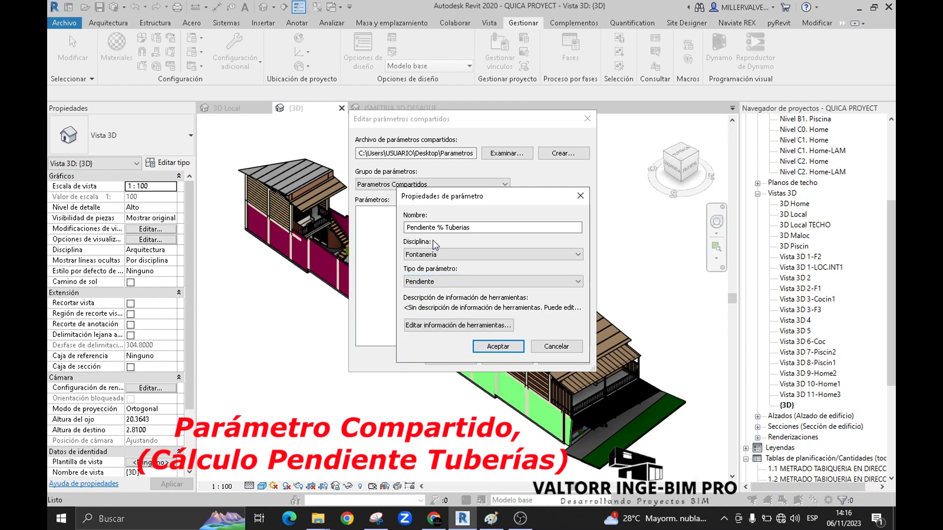
left_click(498, 346)
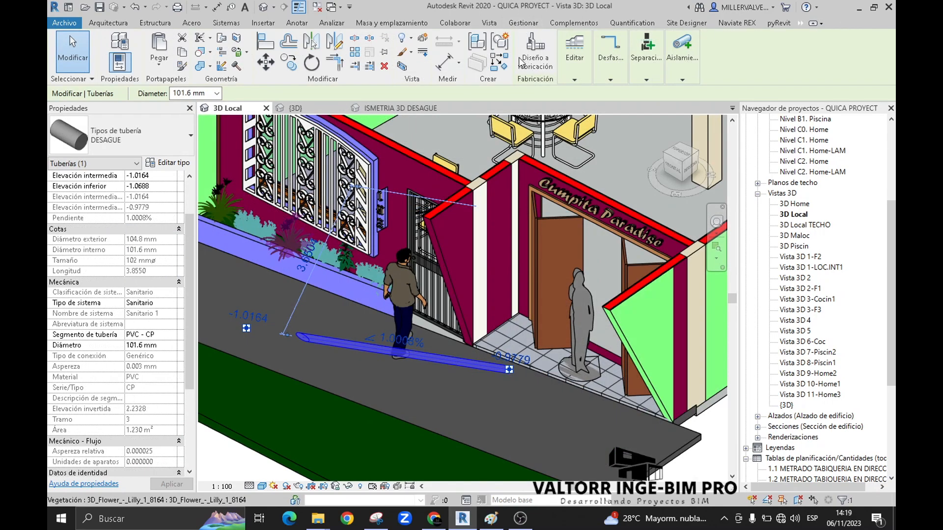
Create a new building component schedule for the Tuberías category in the Nueva construcción phase, filtering the categories to Fontanería only.
left_click(489, 22)
left_click(617, 39)
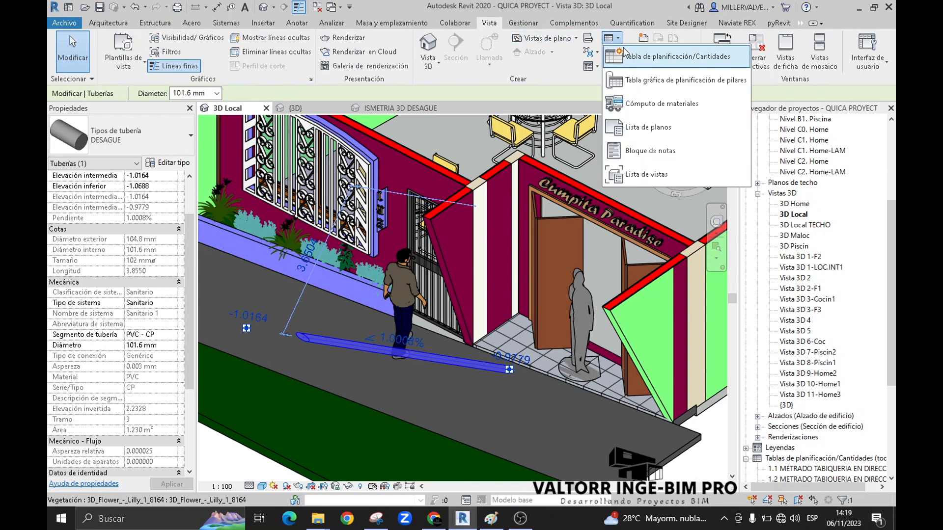
left_click(628, 55)
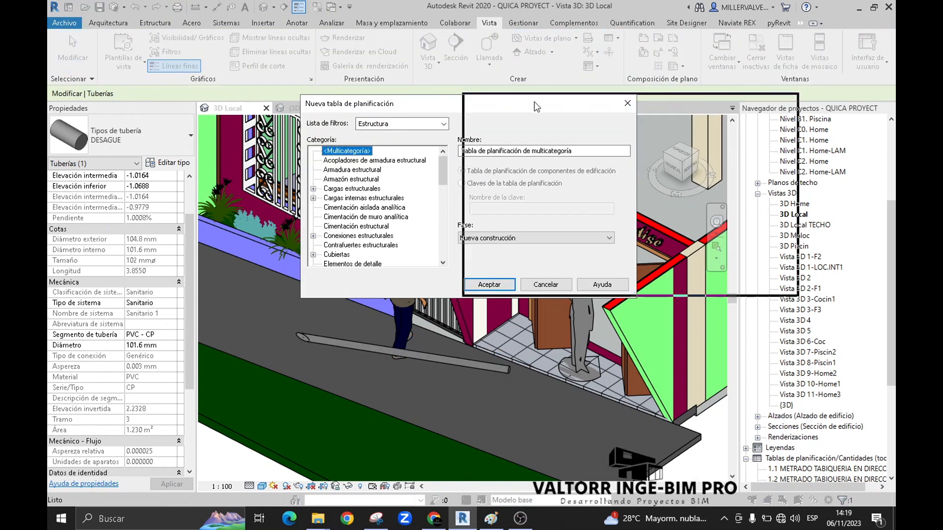
left_click_drag(513, 107, 553, 105)
left_click(623, 122)
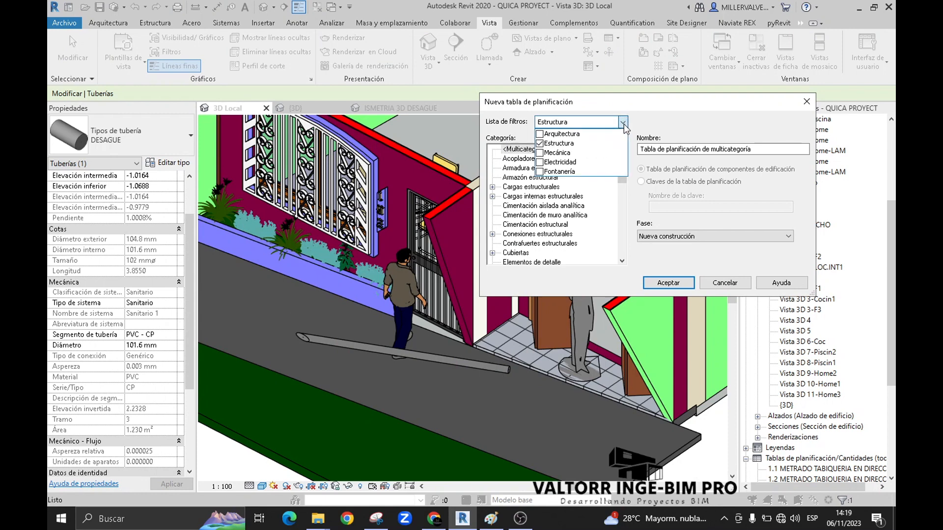
left_click(539, 171)
left_click(540, 143)
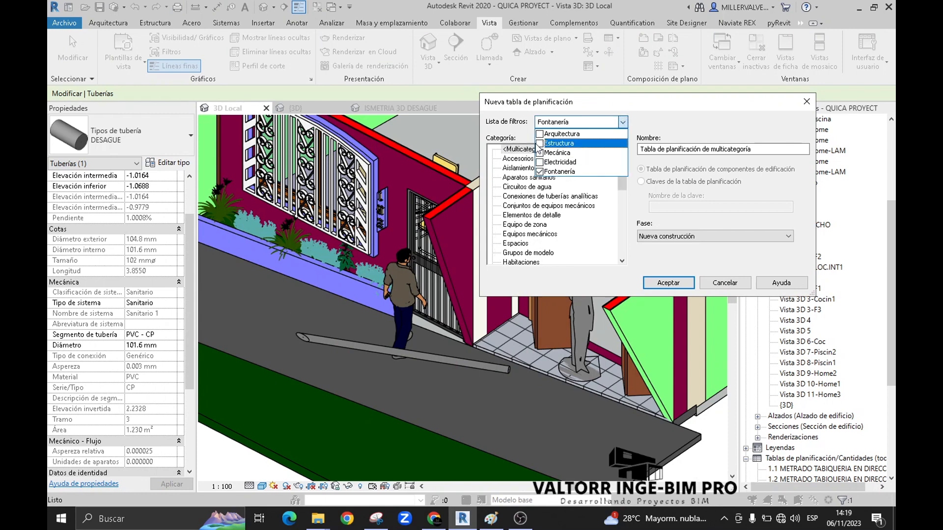
left_click(653, 120)
scroll(537, 231, "down", 5)
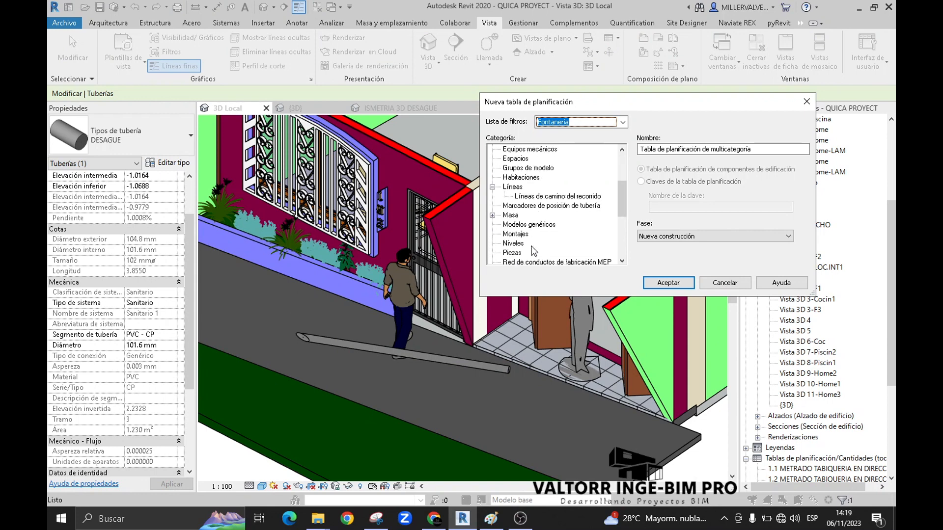
scroll(535, 239, "down", 2)
left_click(510, 188)
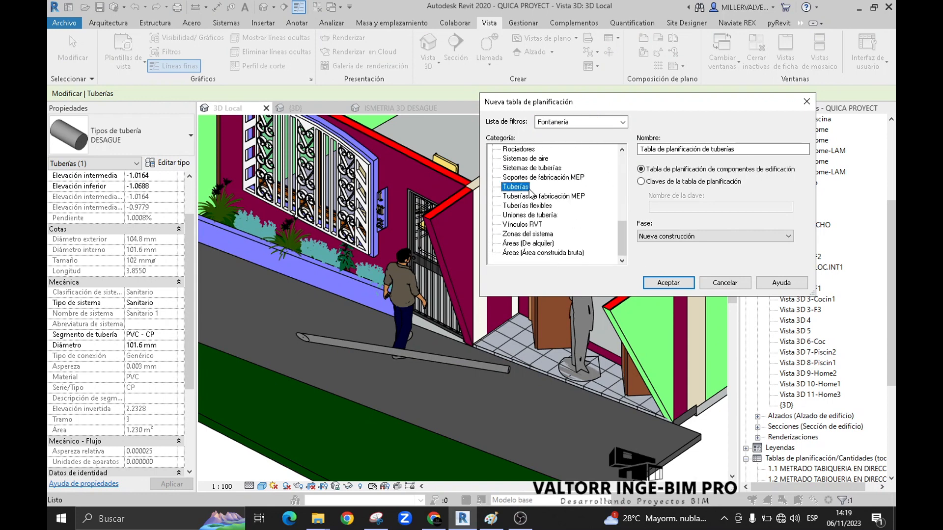
left_click(657, 282)
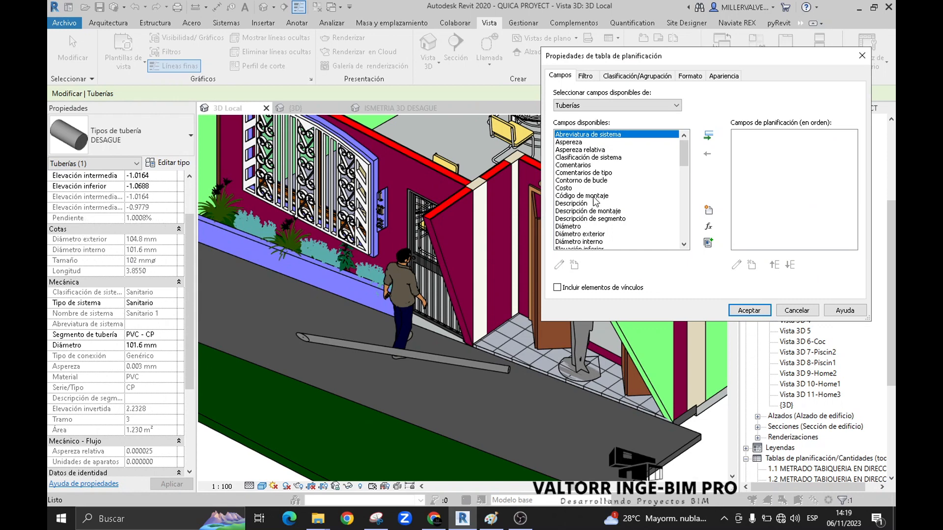
Add the fields Tipo, Tamaño and Longitud to the pipe schedule and generate it.
scroll(595, 198, "down", 2)
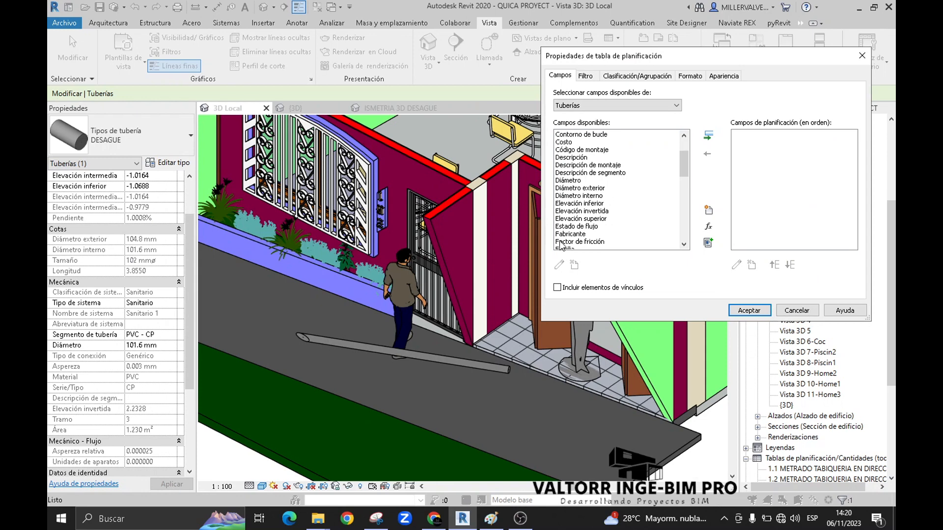
scroll(618, 199, "down", 3)
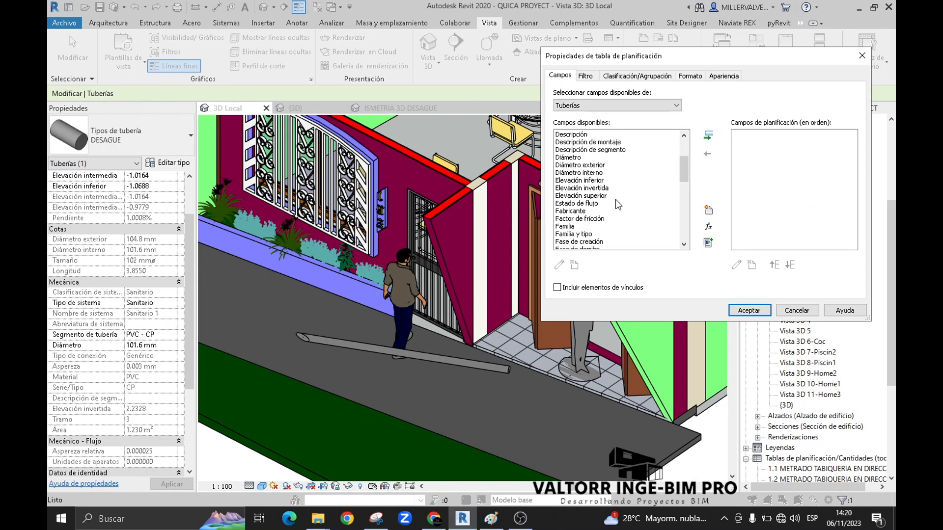
scroll(578, 207, "down", 2)
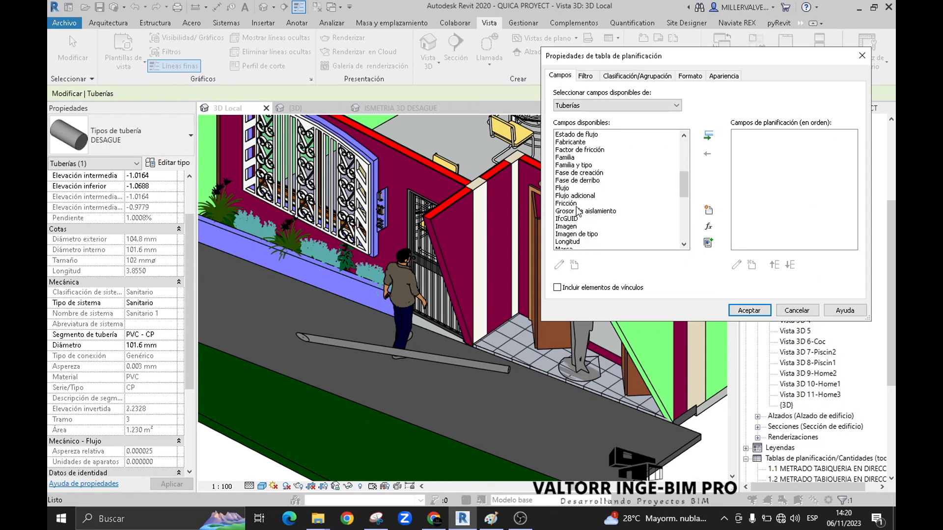
scroll(581, 212, "down", 2)
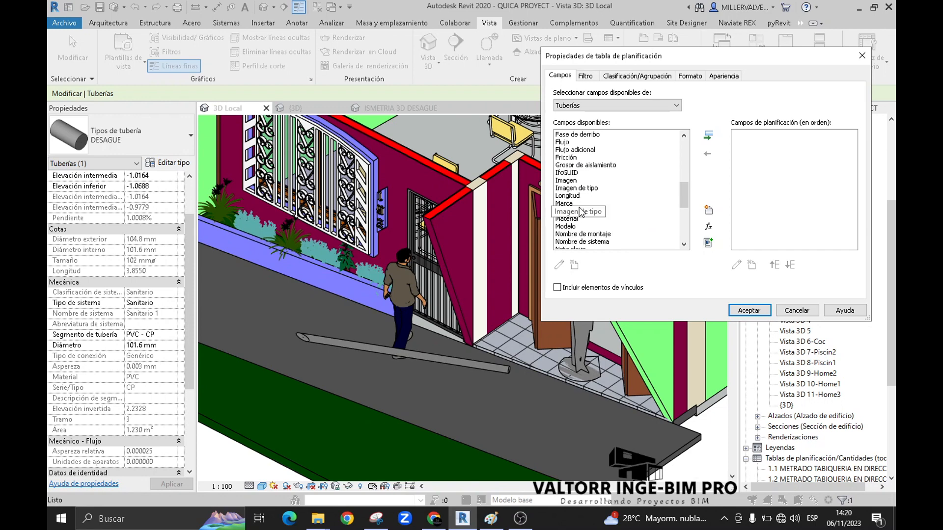
scroll(581, 220, "down", 2)
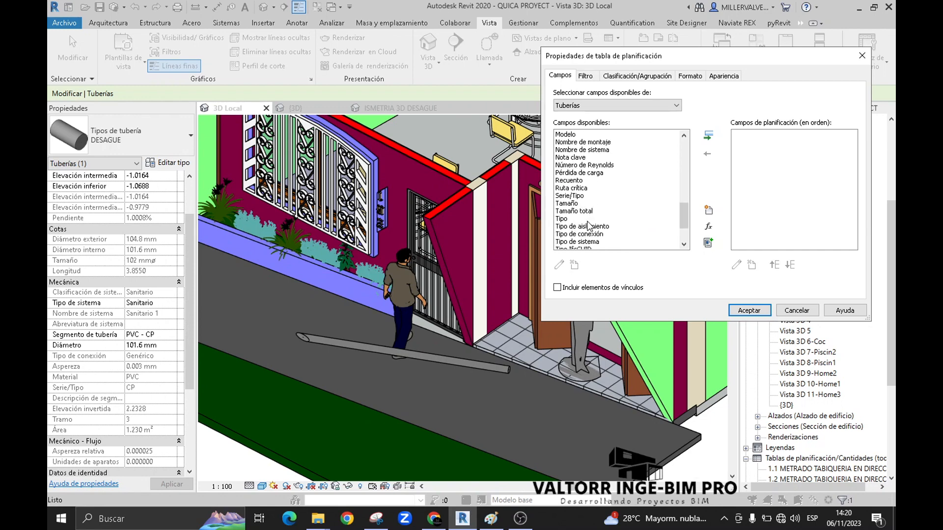
scroll(587, 225, "down", 1)
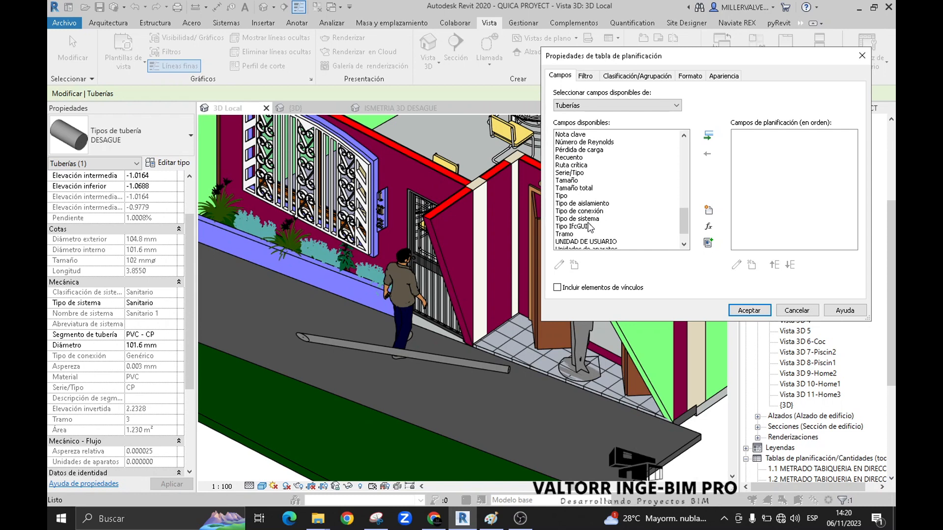
double_click(563, 196)
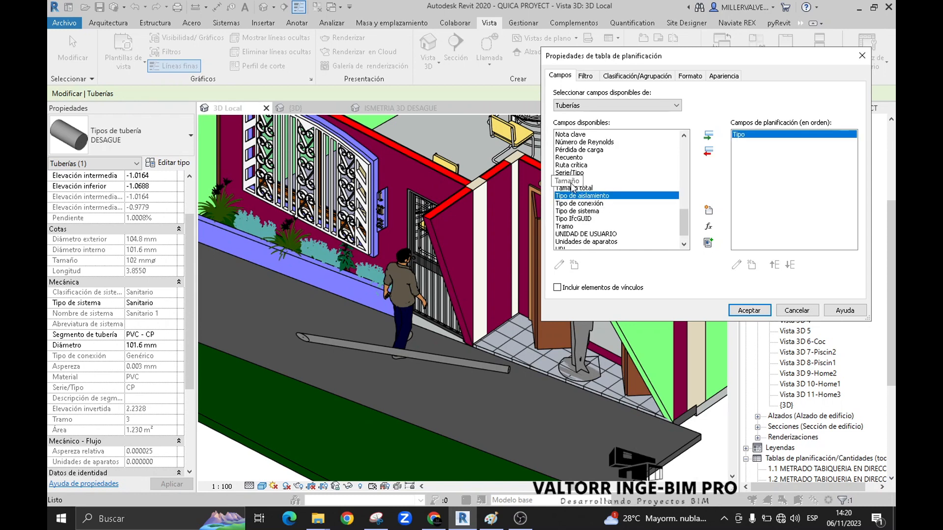
double_click(571, 182)
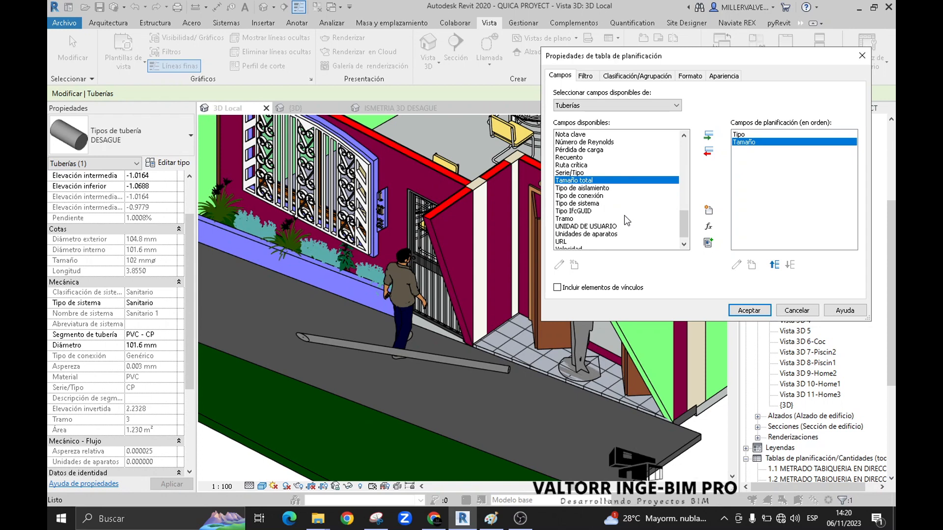
scroll(627, 221, "up", 4)
double_click(570, 165)
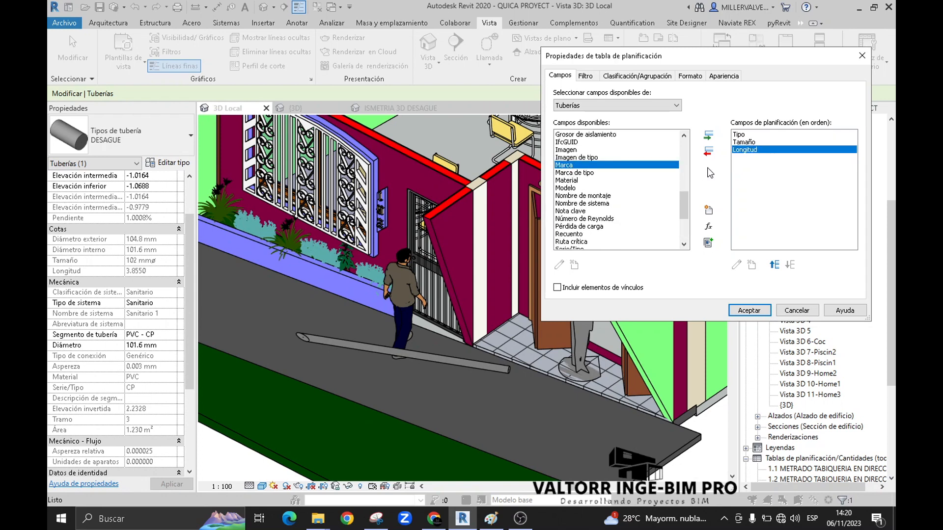
left_click(743, 311)
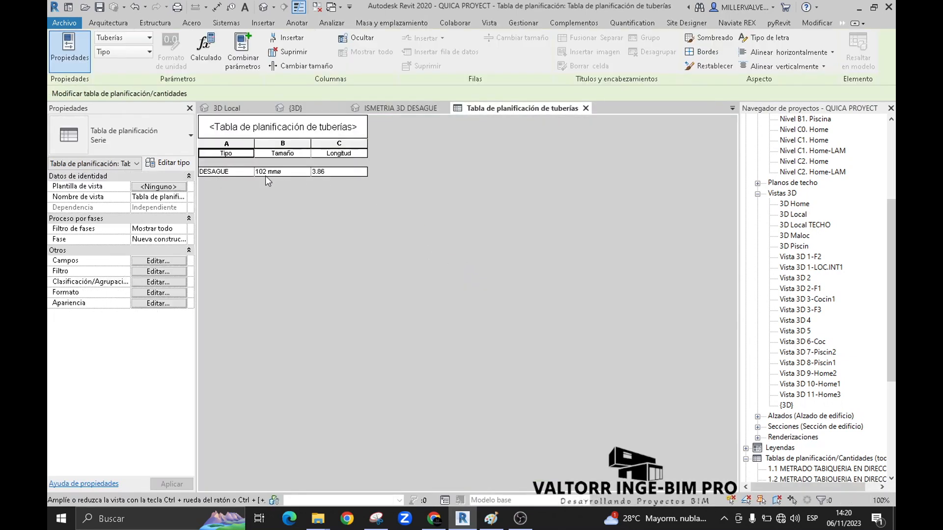
Return to the 3D Local view and review the properties of the DESAGUE pipe on the pavement.
left_click(227, 108)
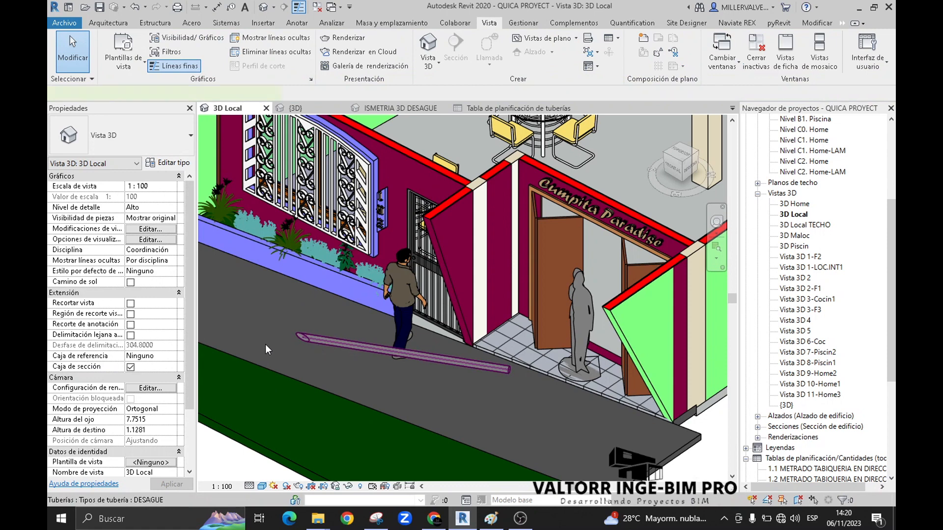
left_click(308, 349)
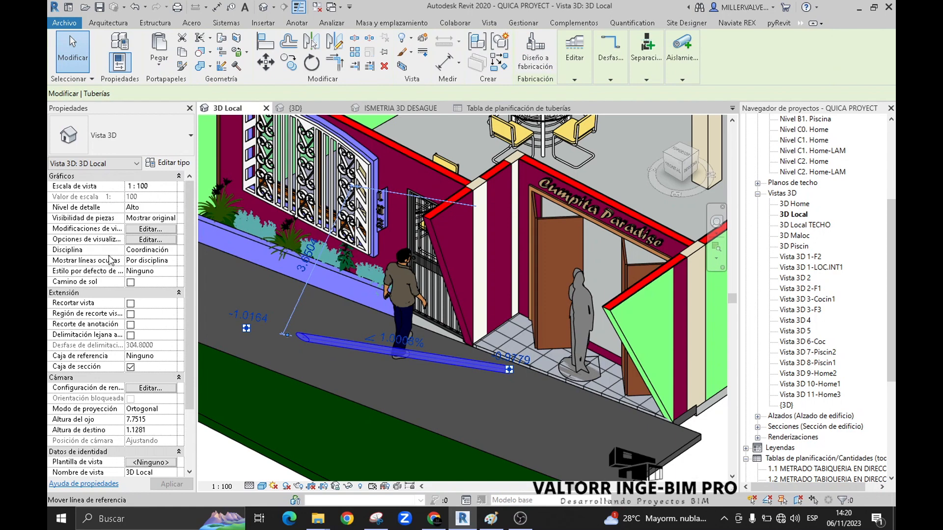
scroll(119, 329, "down", 3)
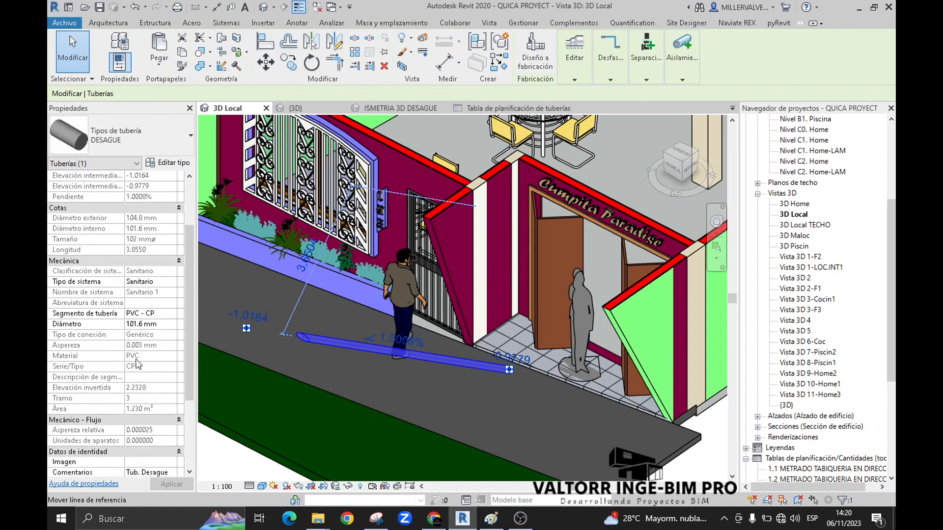
scroll(93, 353, "up", 3)
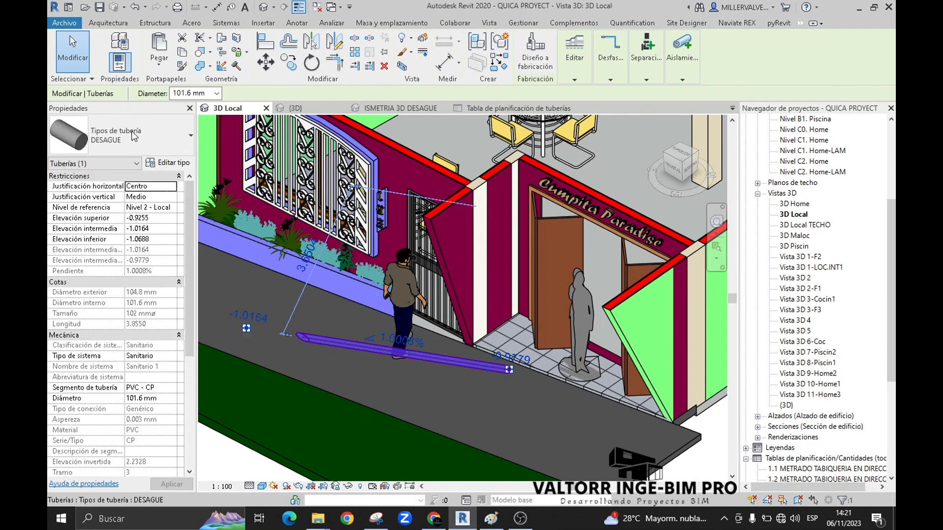
Start a new project parameter as a shared parameter, choosing Pendiente % Tuberias from the Parametros Compartidos group.
left_click(523, 25)
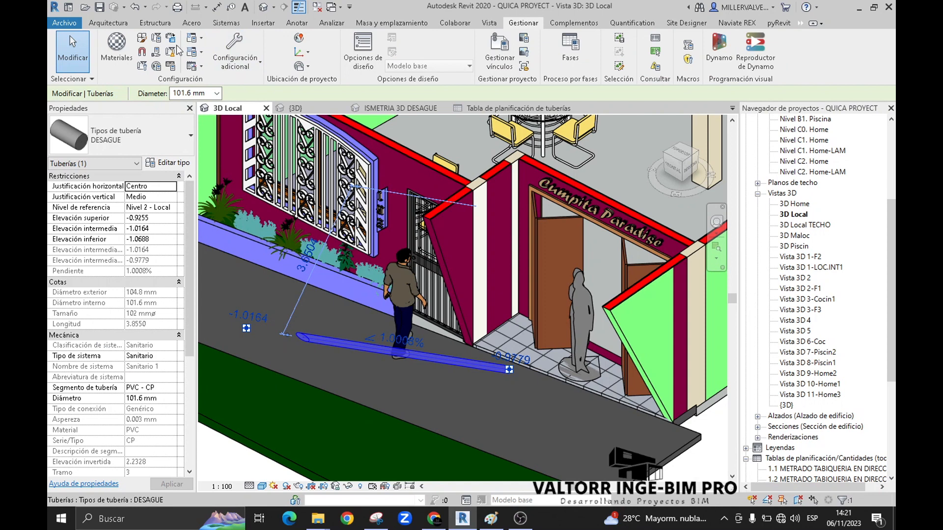
left_click(155, 43)
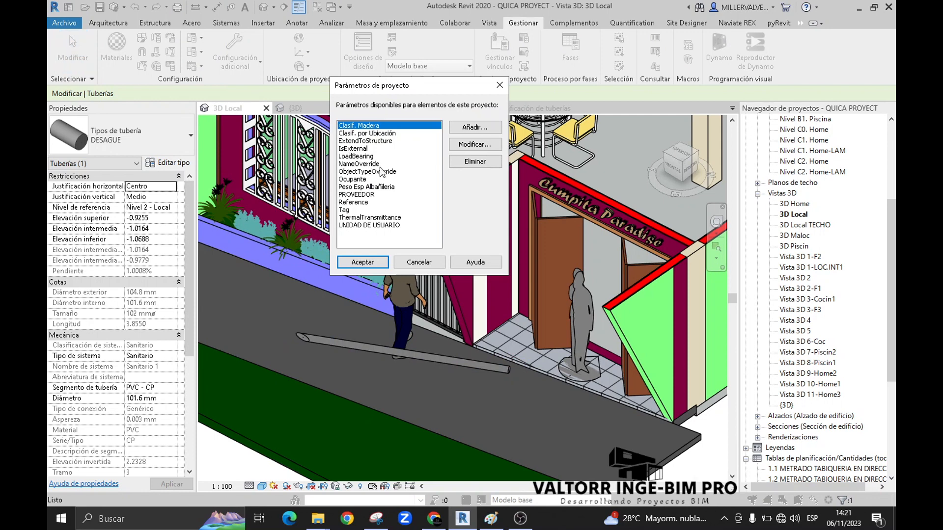
left_click(474, 128)
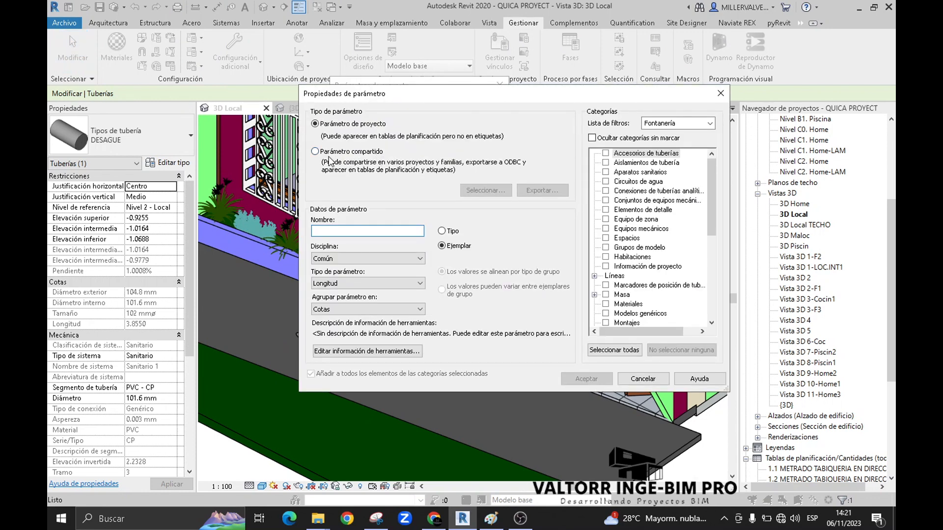
left_click(315, 152)
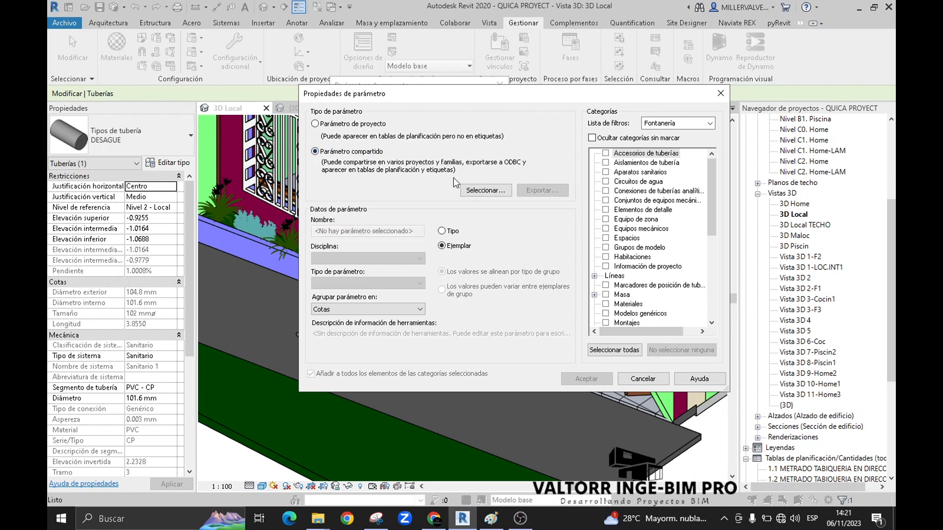
left_click(468, 191)
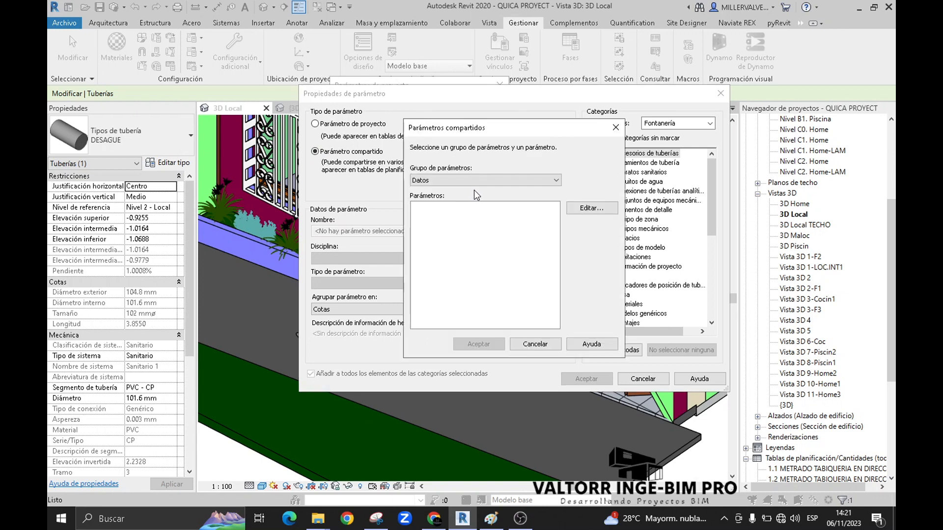
left_click(477, 182)
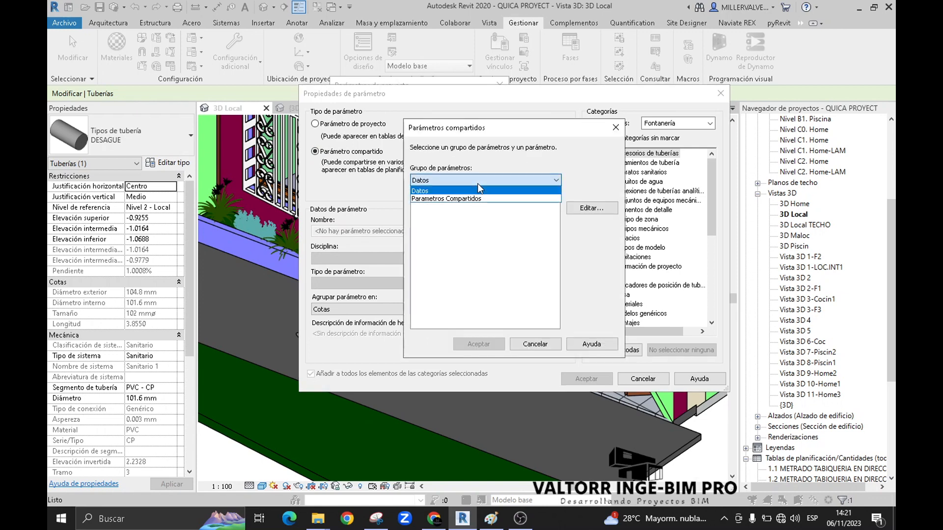
left_click(444, 198)
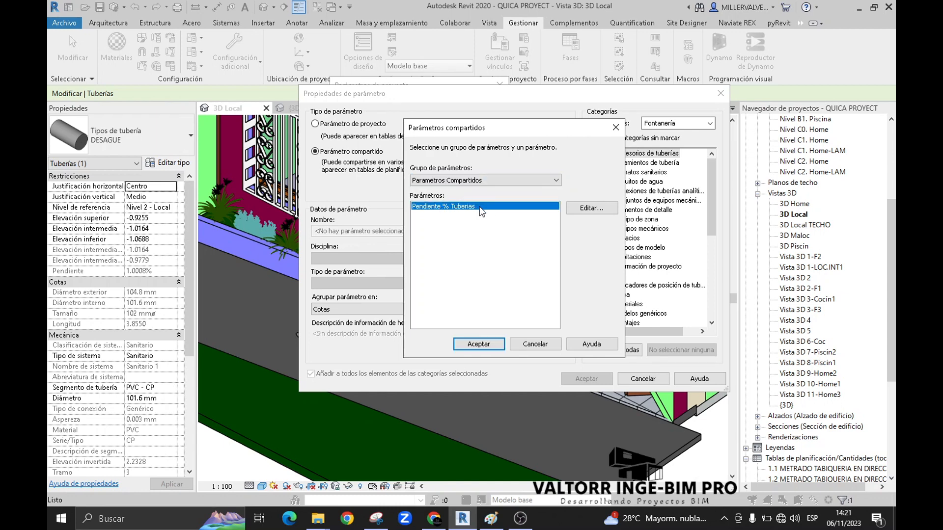
left_click(467, 345)
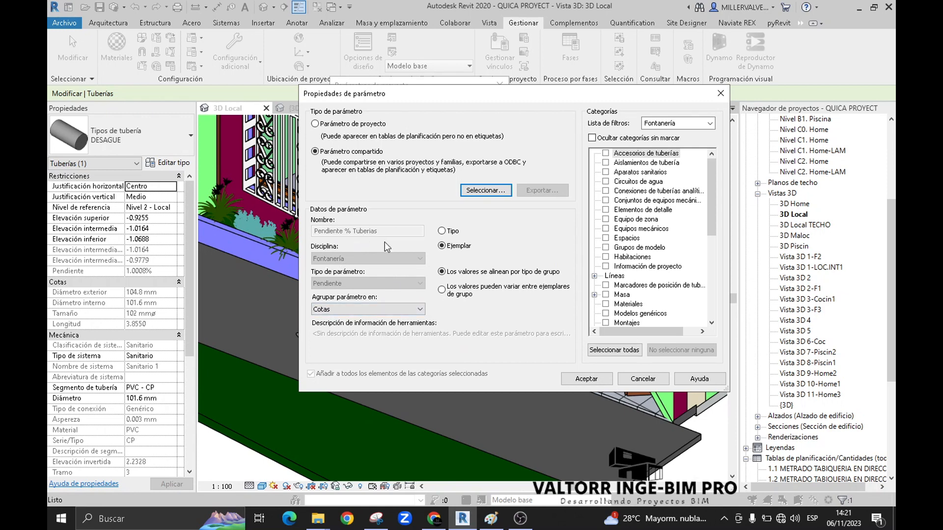
Assign the shared parameter to the Tuberías category, hide unchecked categories and add it to the project parameters.
scroll(648, 236, "down", 3)
scroll(643, 252, "down", 3)
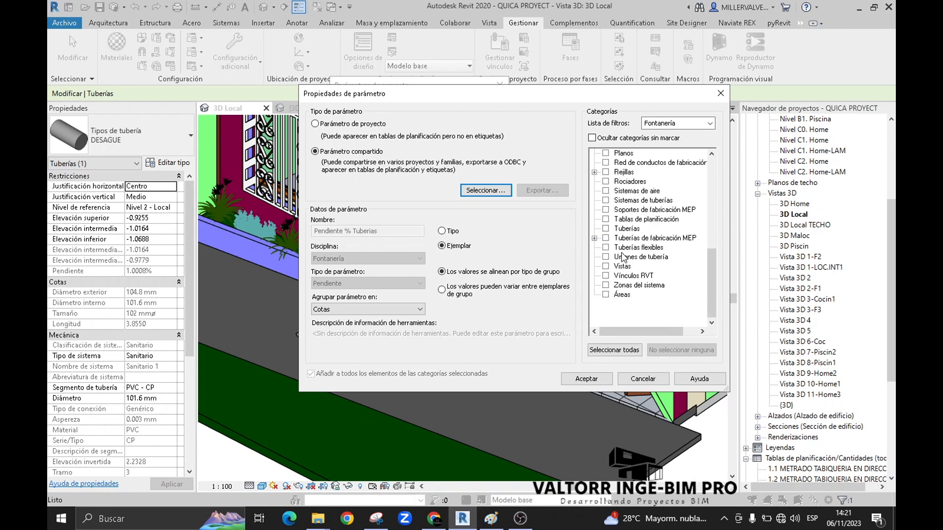
left_click(606, 229)
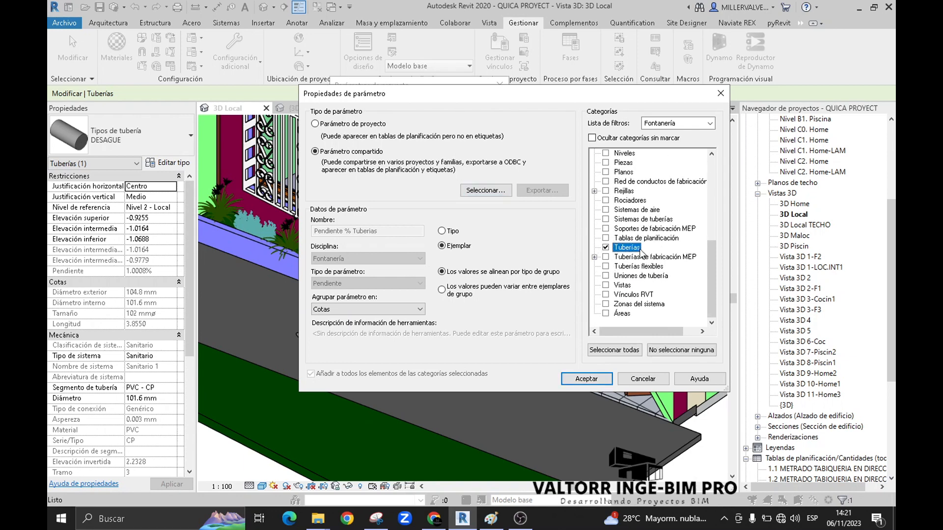
left_click(593, 138)
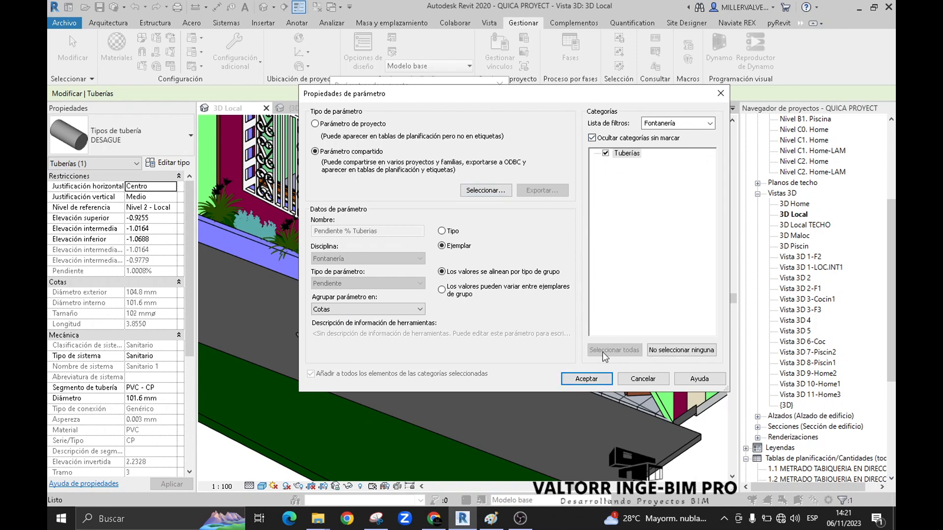
left_click(586, 379)
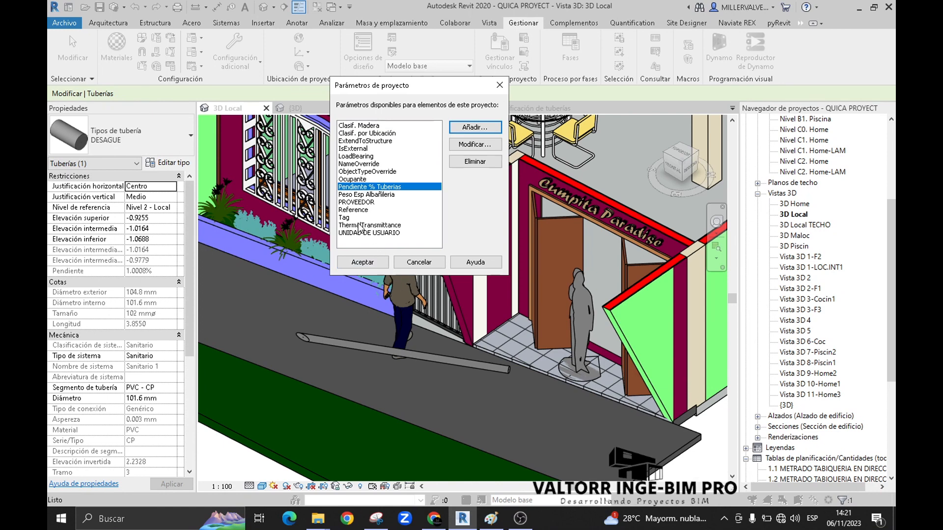
left_click(354, 265)
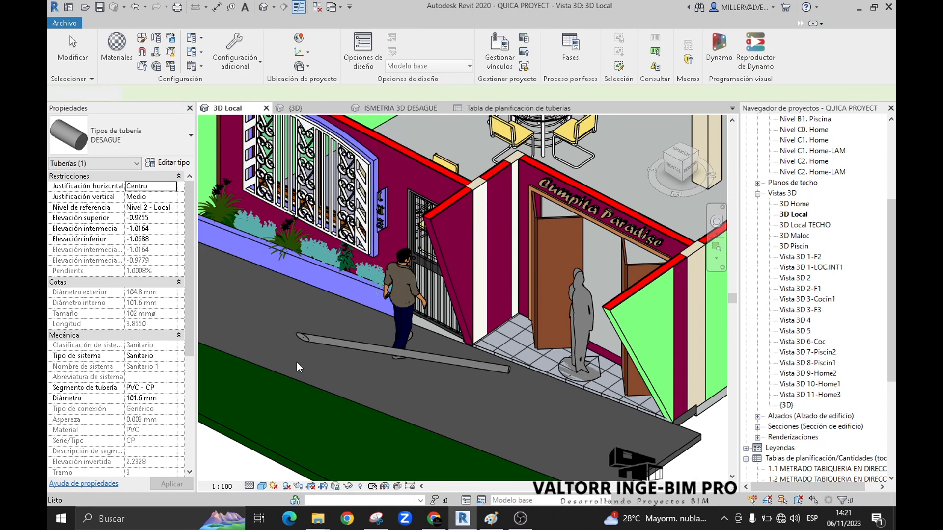
Select the DESAGUE pipe and check its properties for the Pendiente % Tuberias parameter under Cotas.
left_click(334, 344)
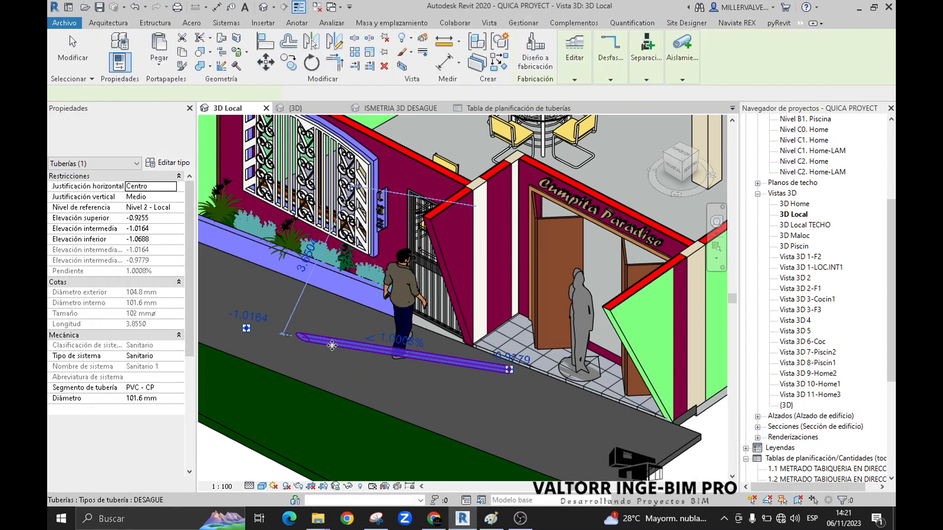
scroll(106, 332, "down", 2)
scroll(106, 332, "up", 1)
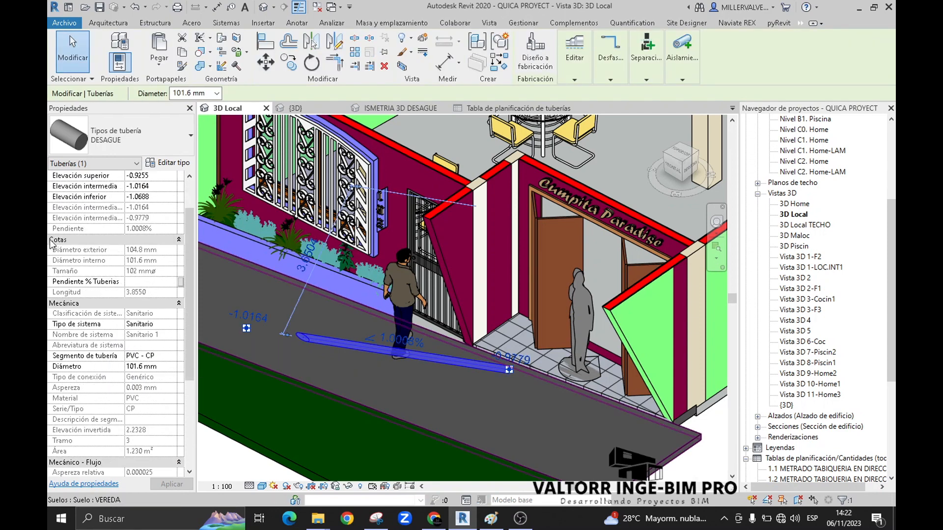
left_click(147, 283)
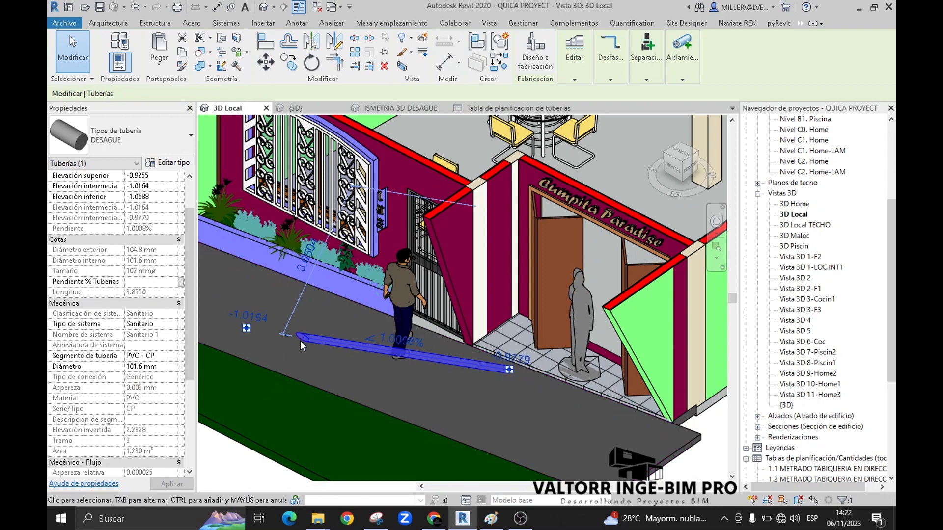
Add the Pendiente % Tuberias field after Longitud in the pipe schedule.
left_click(498, 116)
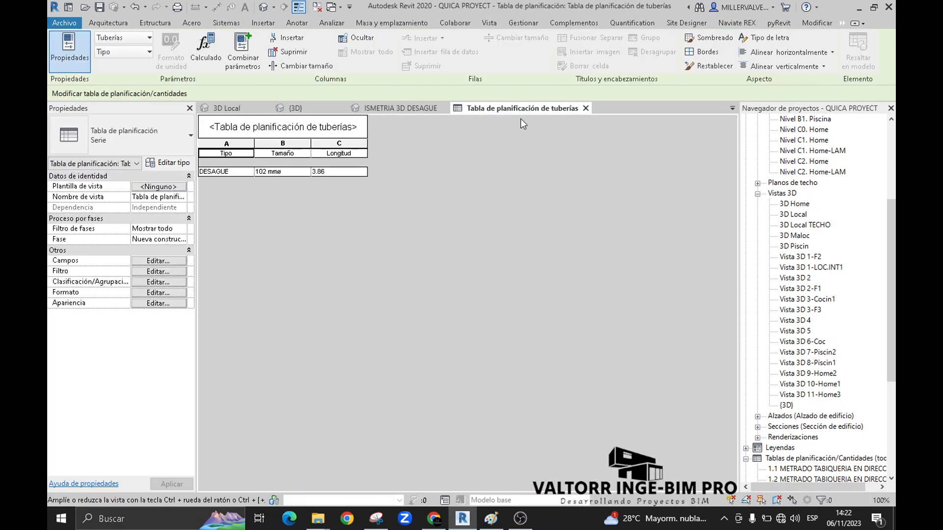
left_click(158, 260)
scroll(584, 223, "down", 15)
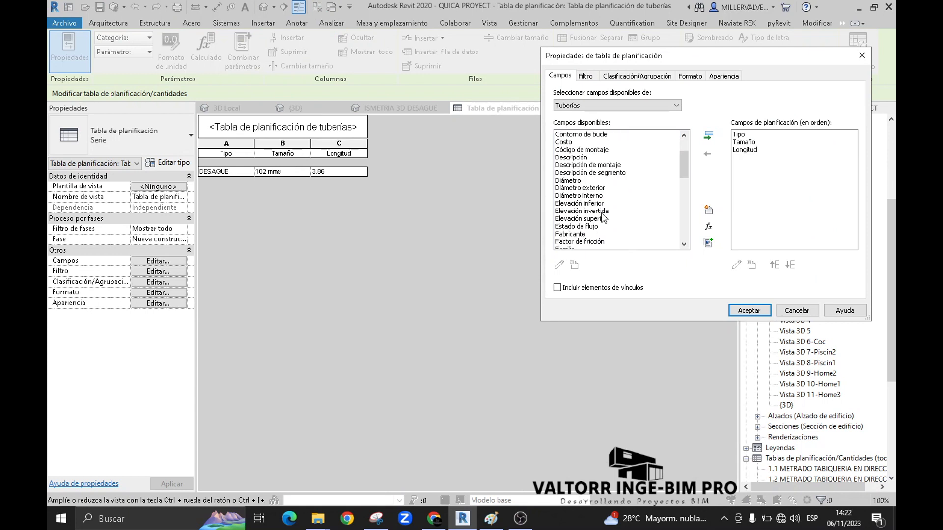
scroll(585, 226, "up", 2)
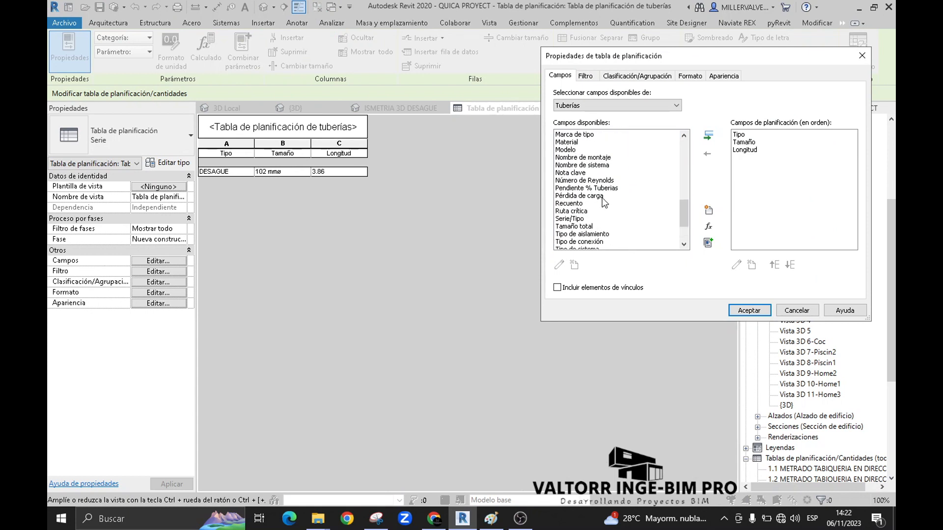
left_click(589, 188)
double_click(599, 189)
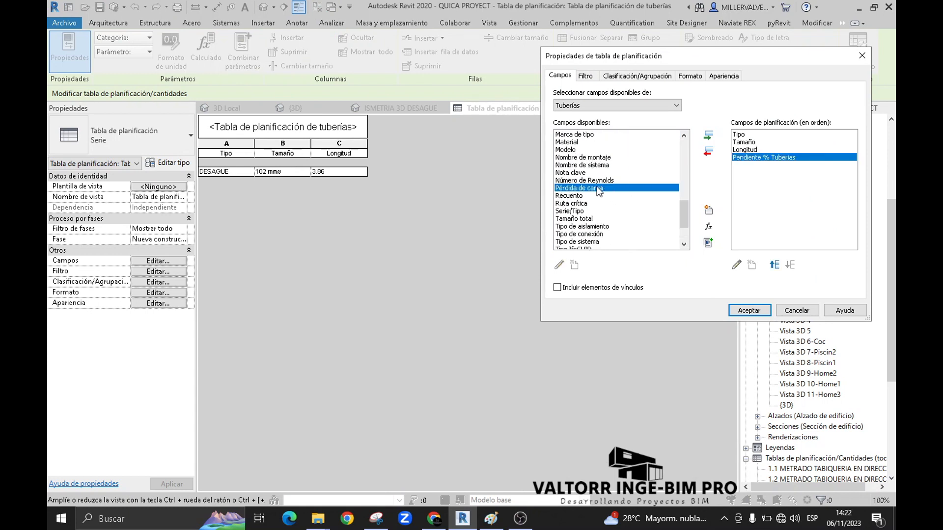
left_click(748, 309)
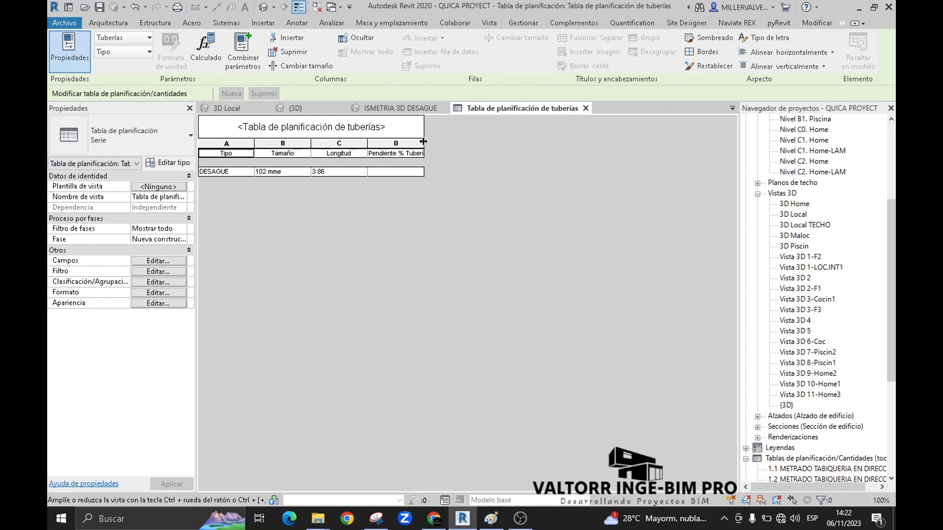
Widen the Pendiente % Tuberias column so its full heading fits and select the DESAGUE row's cell in it.
left_click_drag(423, 141, 472, 143)
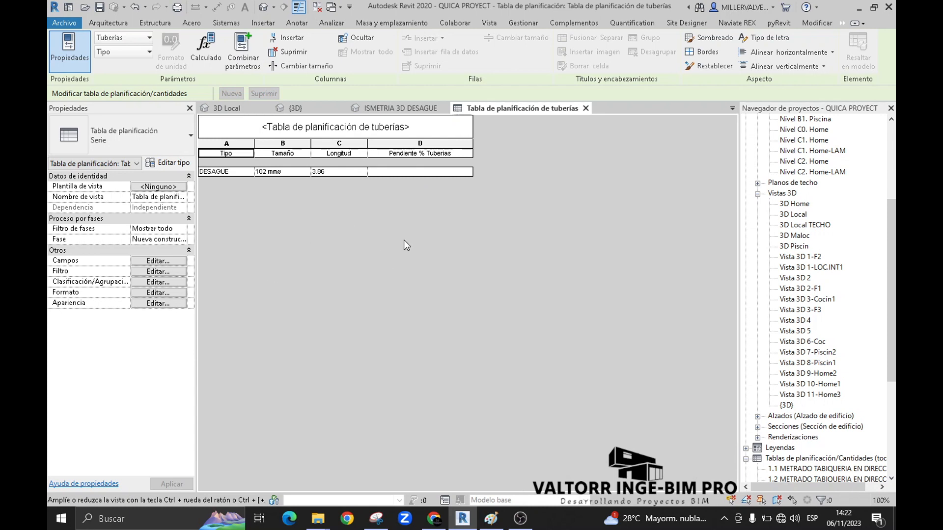
left_click(421, 172)
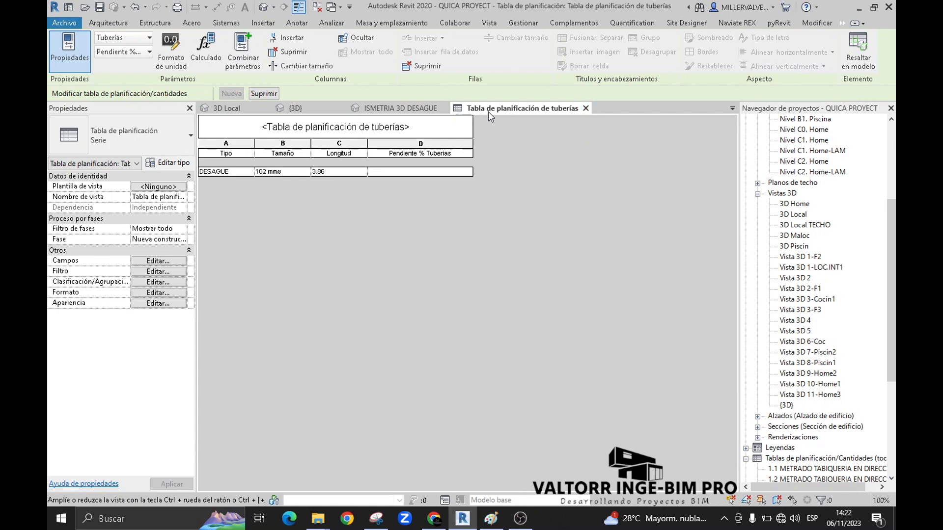
From the 3D Local view, start a shared parameter named Peso Específico de muros de albañileria in the Parametros Compartidos group.
left_click(247, 113)
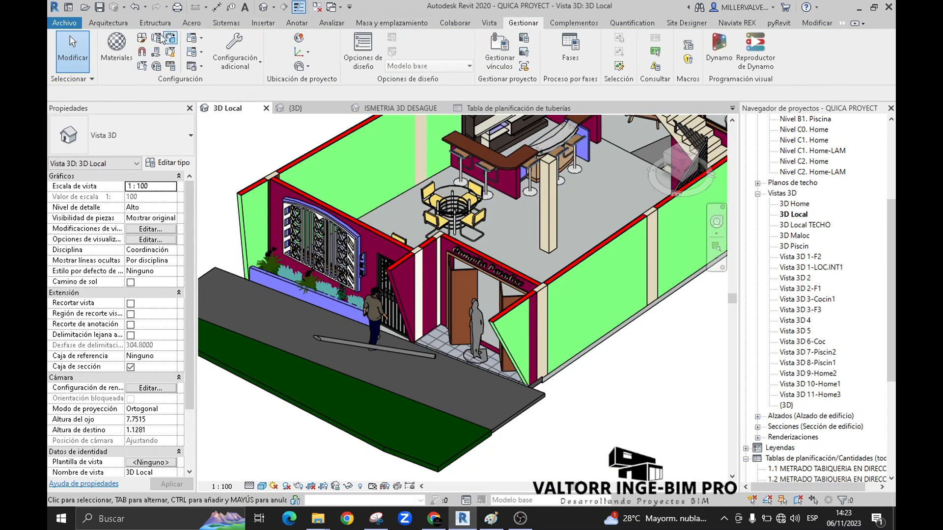
left_click(156, 52)
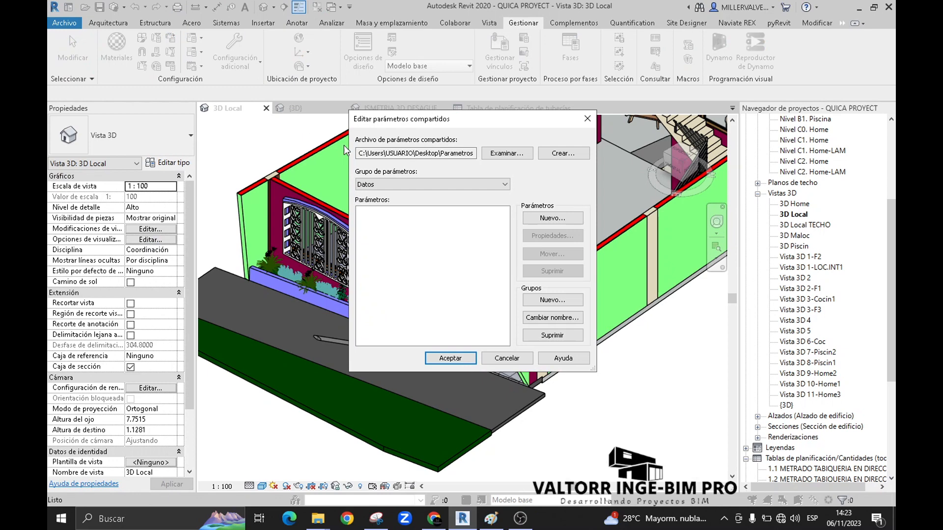
left_click(435, 185)
left_click(414, 203)
left_click(558, 220)
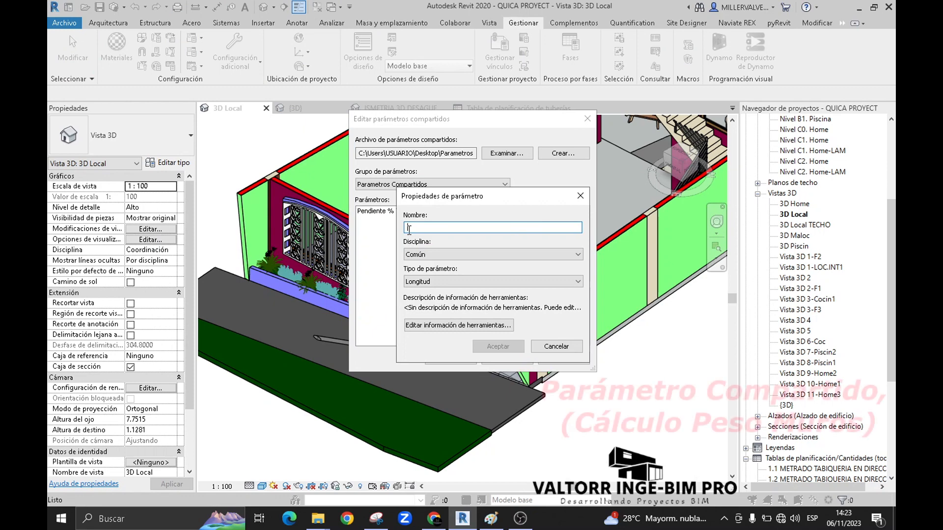
type("Pe")
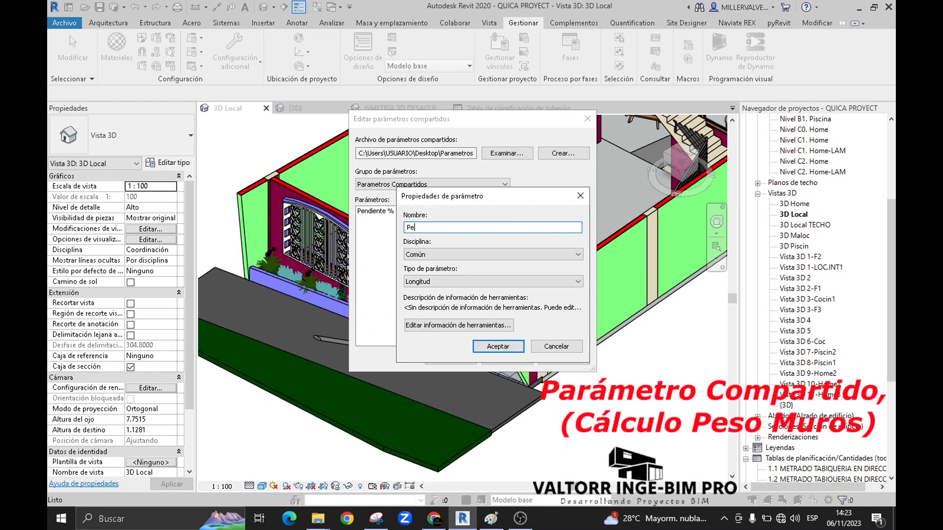
type("so Específico de muros de albañileria")
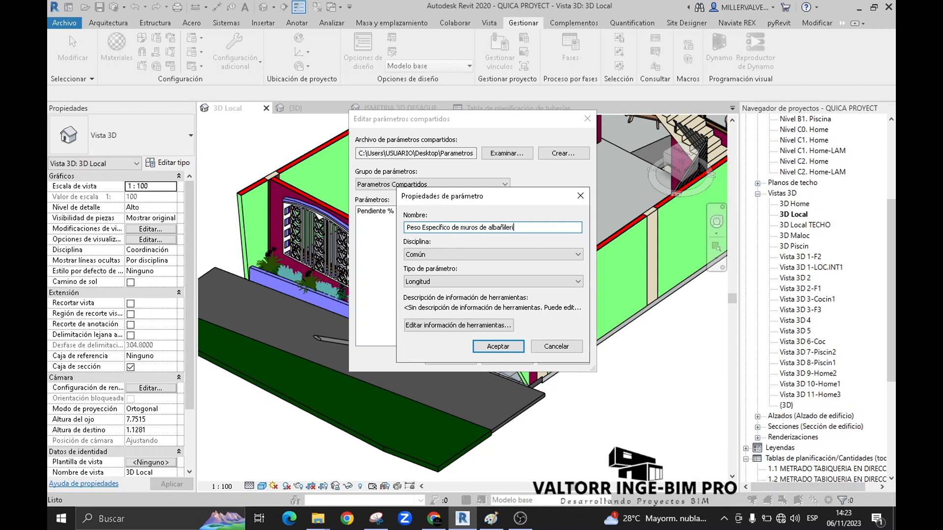
Set the new shared parameter's discipline to Estructura and its type to Peso unitario, and save it to the shared parameters file.
left_click(424, 256)
left_click(423, 255)
left_click(424, 255)
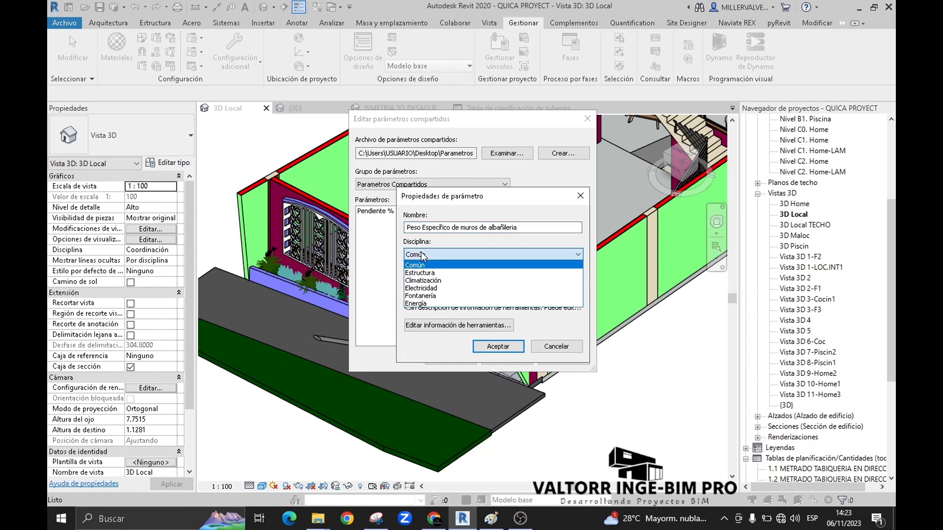
left_click(440, 273)
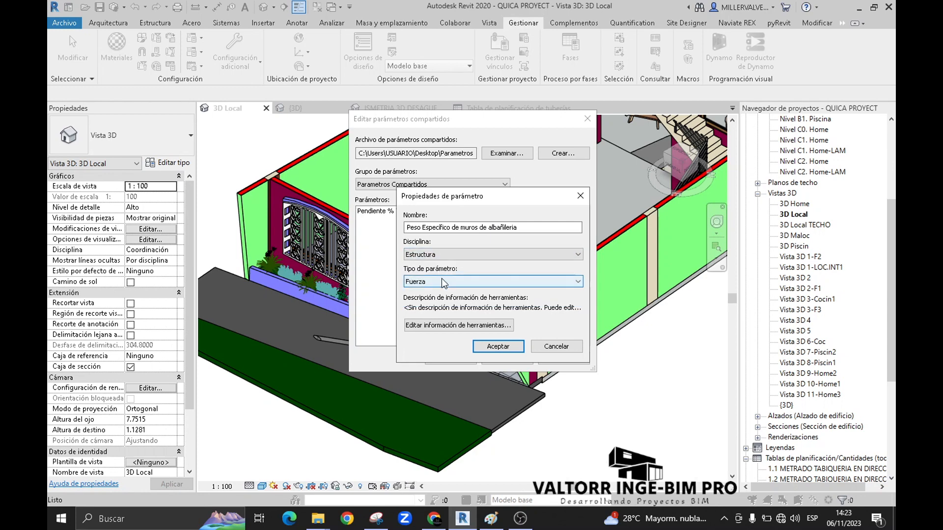
left_click(437, 282)
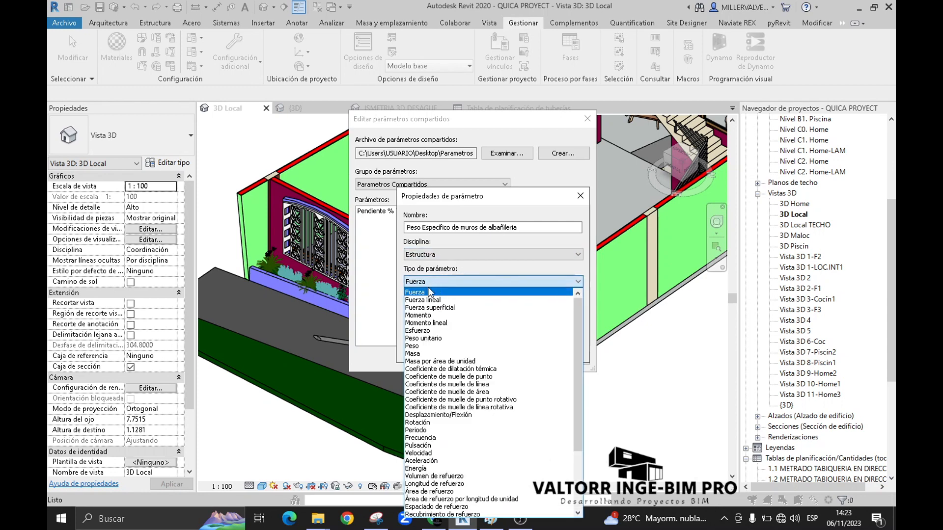
left_click(439, 340)
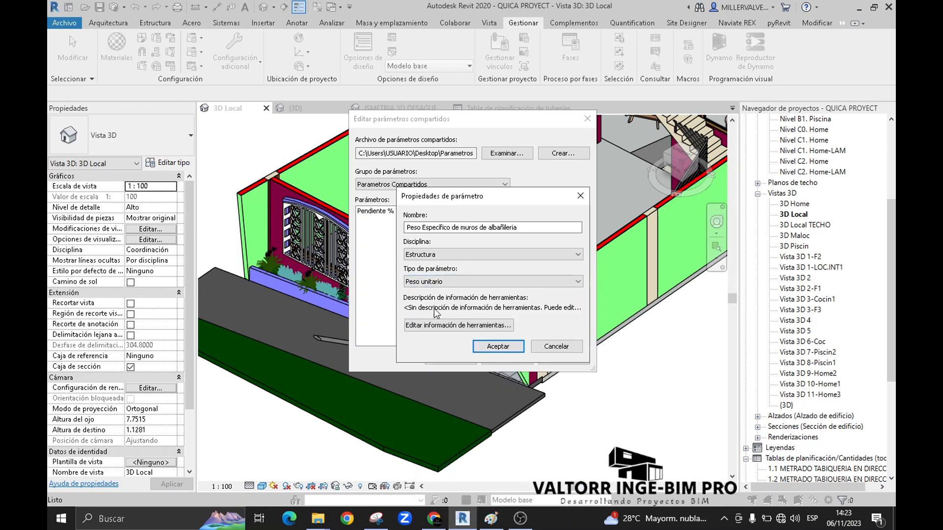
left_click(491, 348)
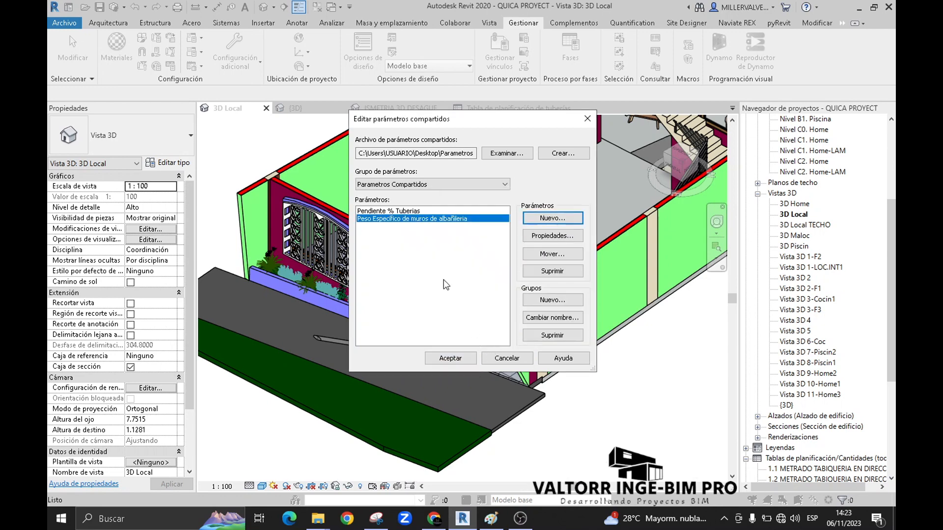
left_click(454, 358)
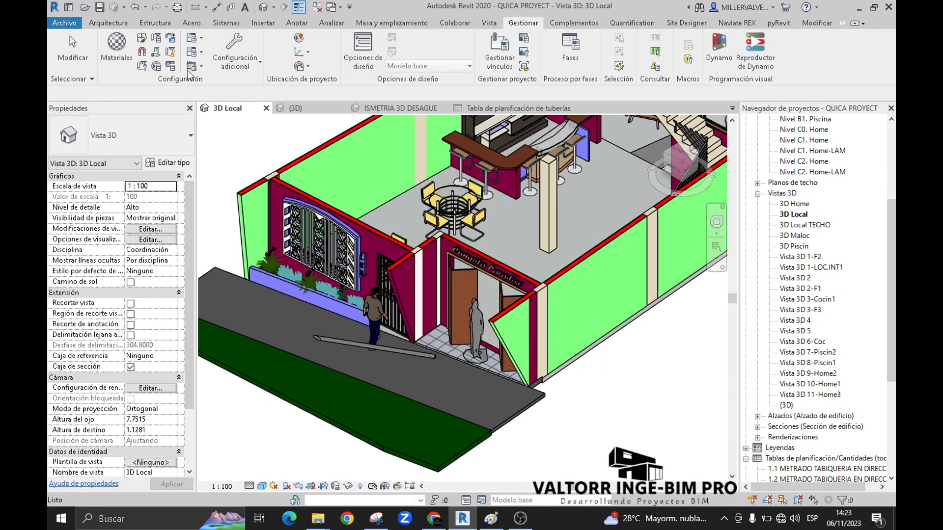
Start a new project parameter as a shared parameter, choosing Peso Específico de muros de albañileria from the Parametros Compartidos group.
left_click(157, 39)
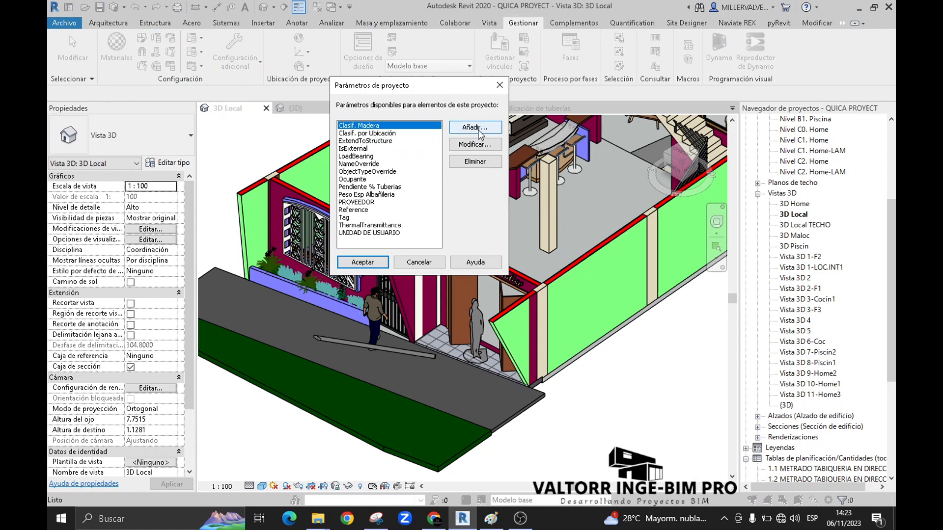
left_click(479, 129)
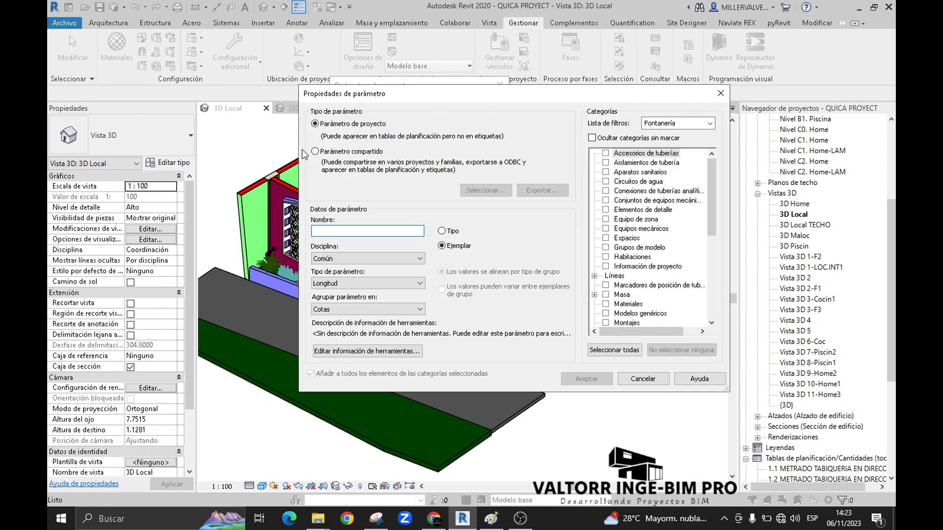
left_click(314, 152)
left_click(499, 191)
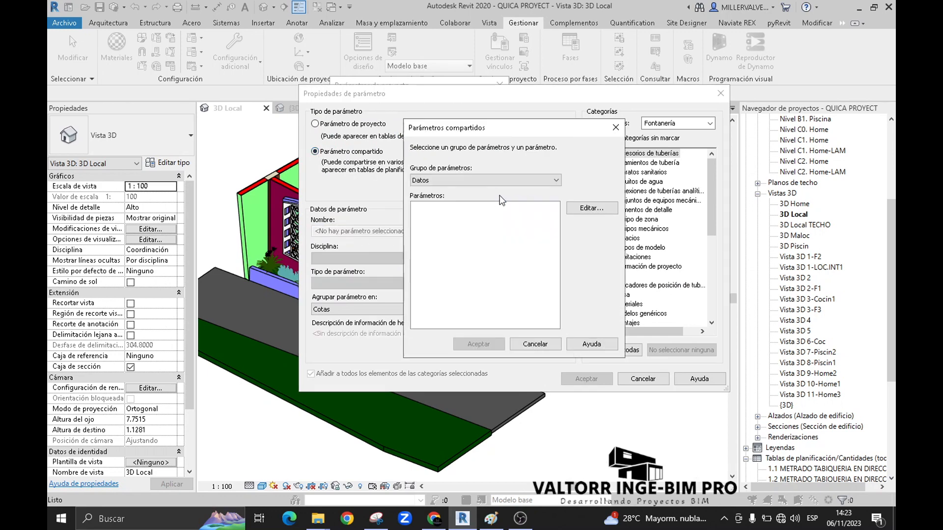
left_click(470, 182)
left_click(464, 199)
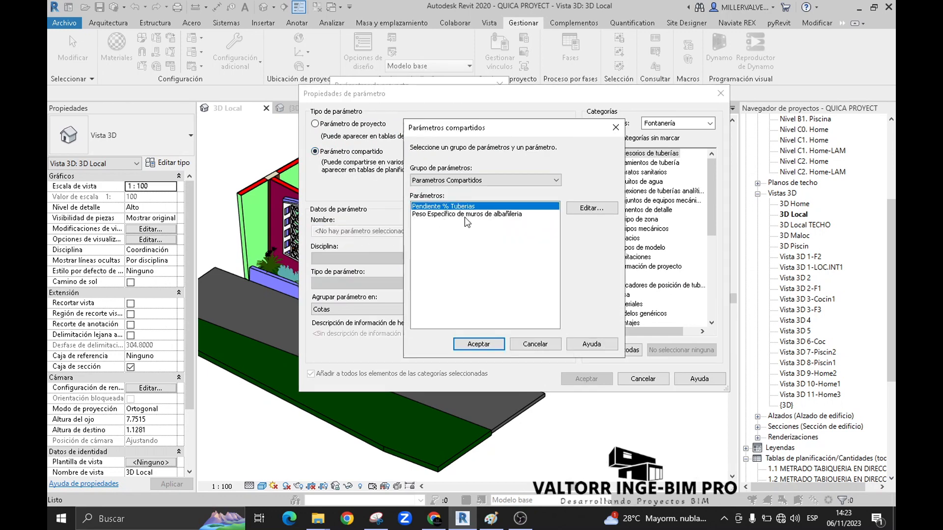
left_click(469, 214)
left_click(479, 344)
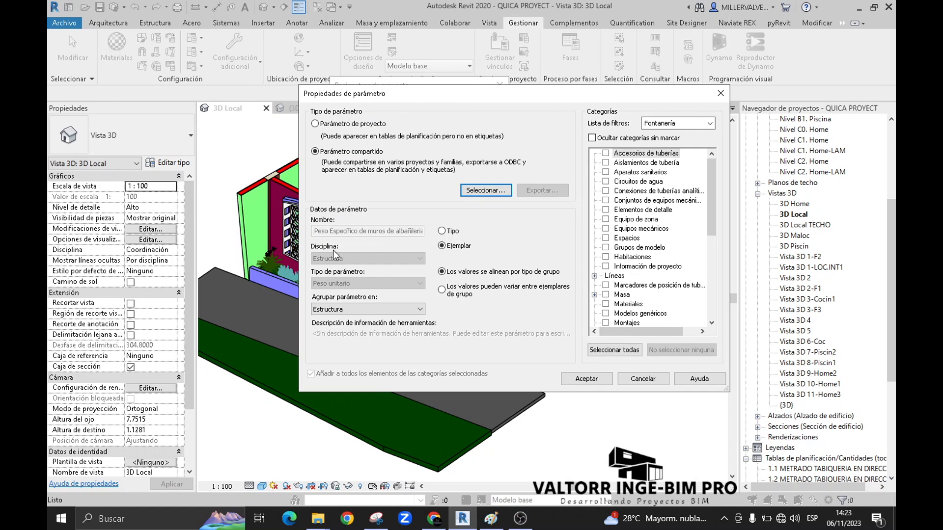
Assign the shared wall-weight parameter to the Muros category and add it to the project parameters.
scroll(630, 221, "down", 7)
scroll(621, 253, "up", 2)
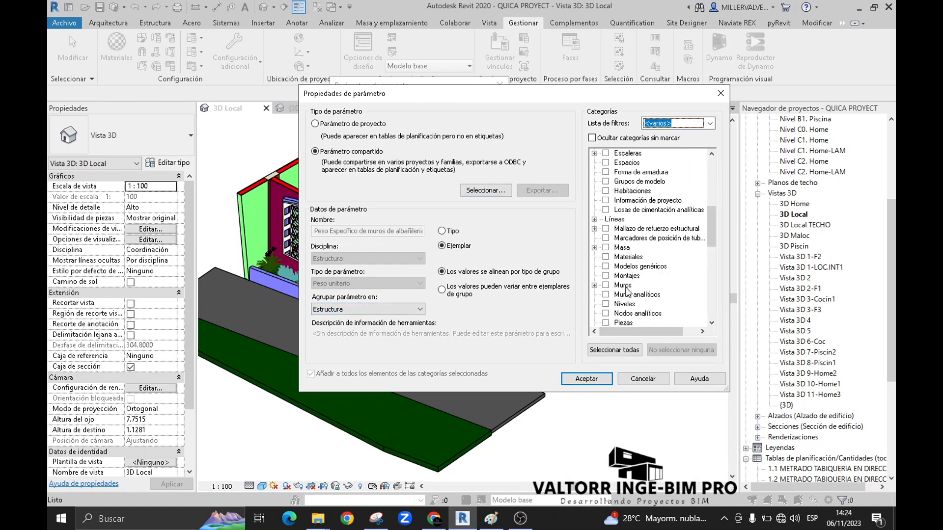
left_click(605, 286)
left_click(587, 378)
Select a MURO DE 15 CM wall and check its properties for the Peso Específico de muros parameter under Estructura.
left_click(596, 295)
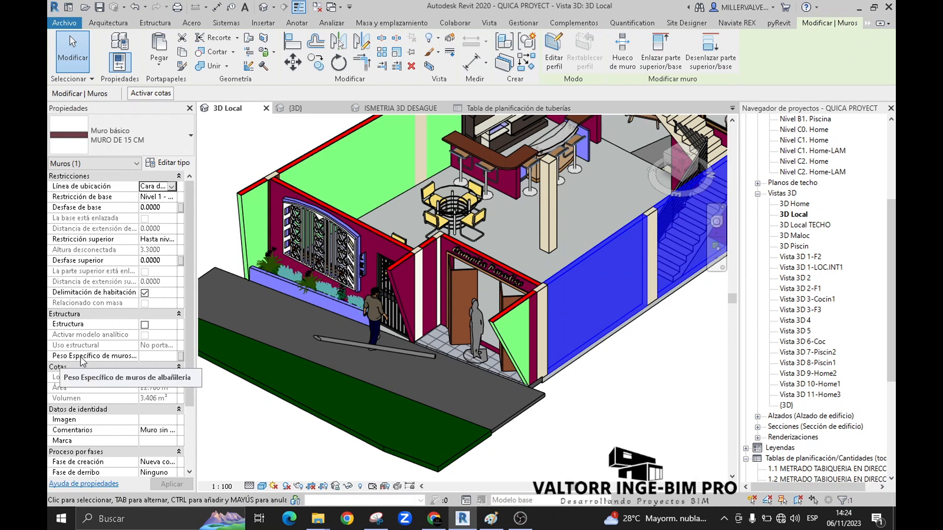
left_click(153, 357)
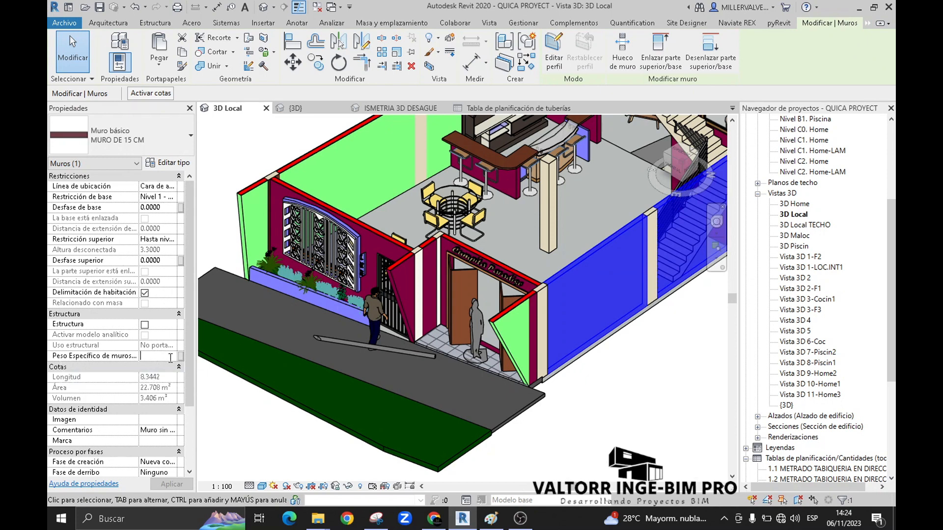
left_click(597, 422)
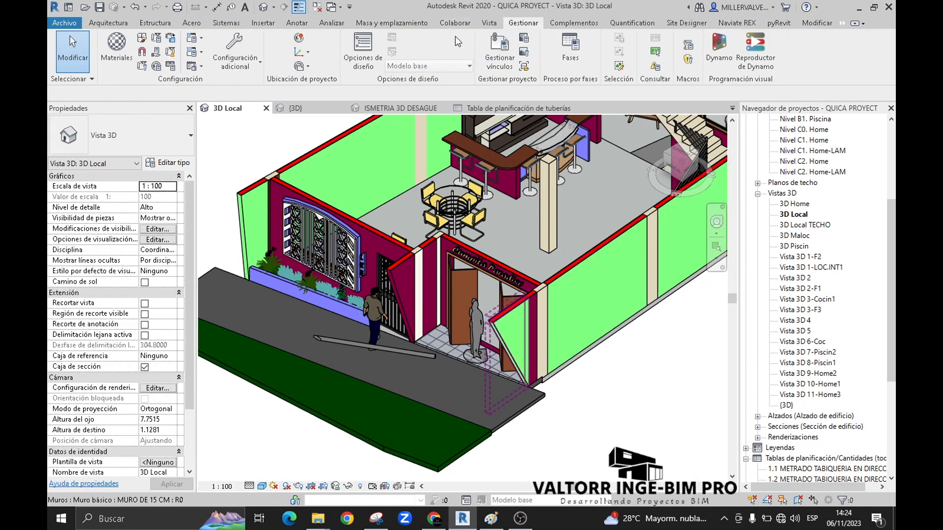
Create a building component schedule for the Muros category named Metrado peso de muros.
left_click(489, 22)
left_click(614, 37)
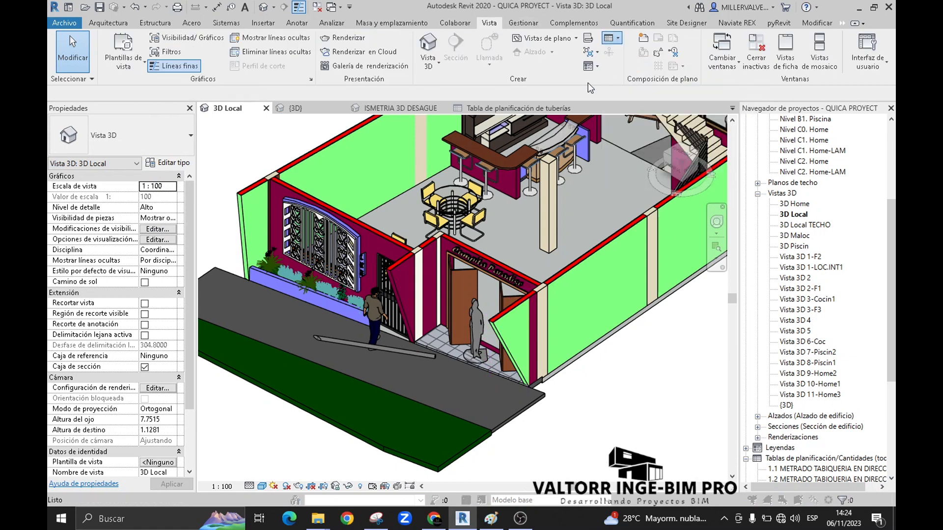
scroll(548, 207, "down", 9)
left_click(511, 226)
type("Metrado peso d")
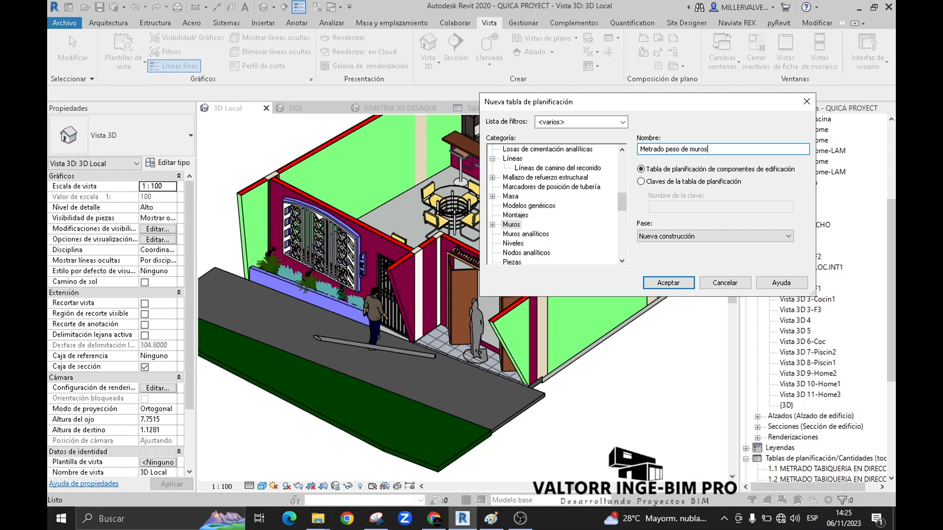
type("e muros")
left_click(668, 282)
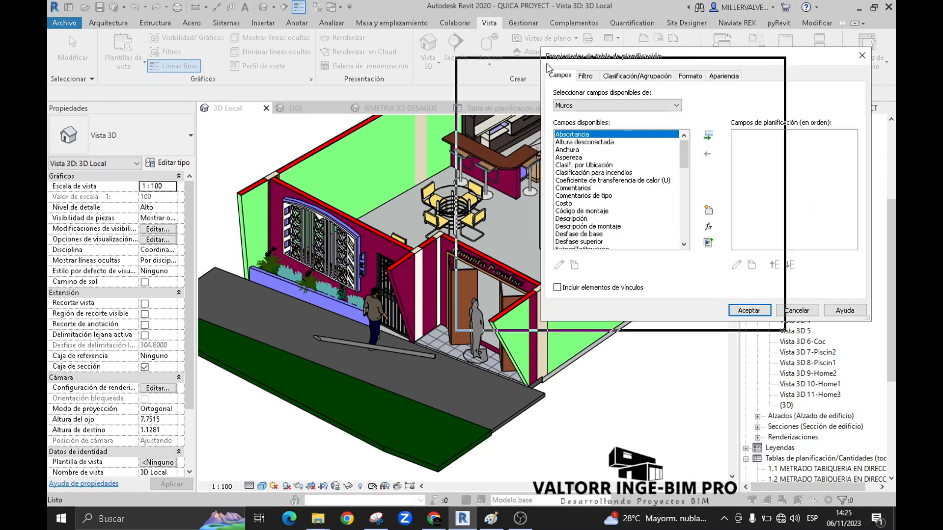
Add the fields Tipo, Anchura, Longitud, Área, Volumen, Peso Específico de muros de albañileria and Recuento to the wall schedule.
left_click(313, 154)
double_click(313, 158)
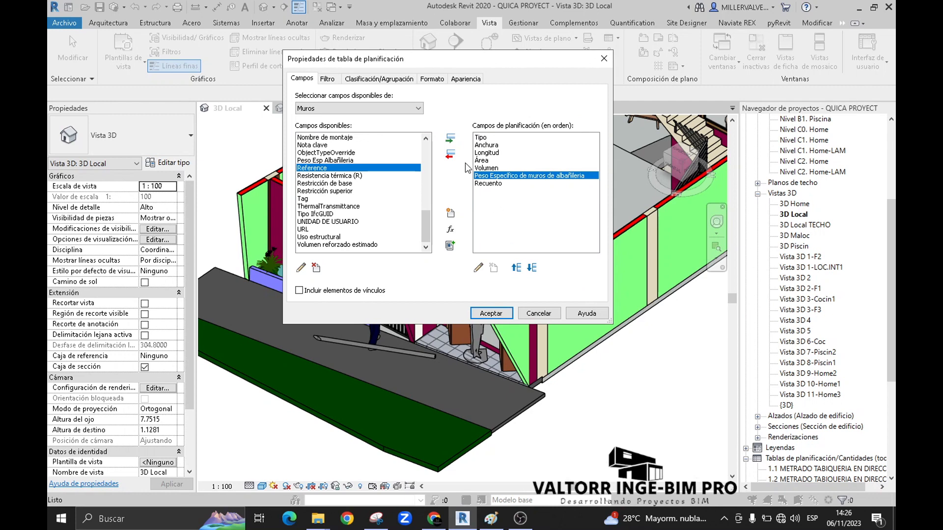
Sort the wall schedule by Tipo and then Anchura, with grand totals on and itemizing every instance off.
left_click(376, 78)
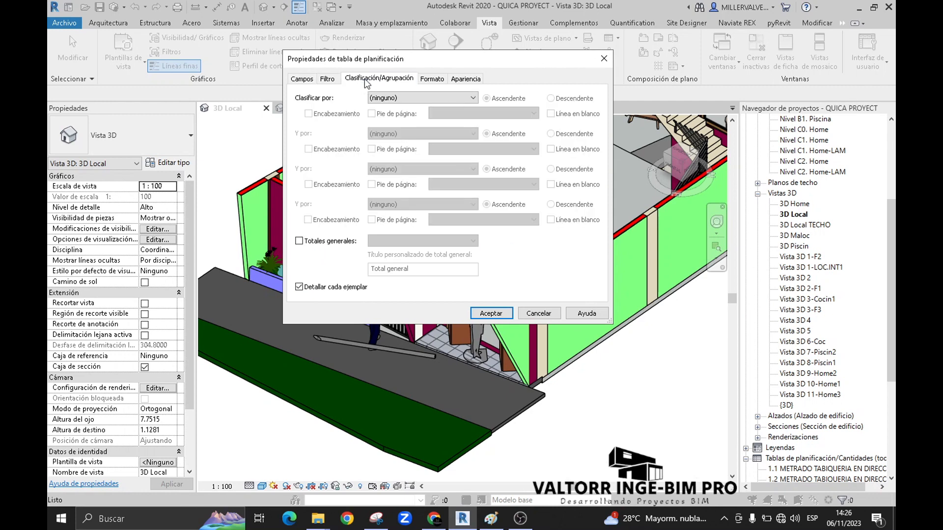
left_click(299, 286)
left_click(422, 97)
left_click(380, 116)
left_click(422, 133)
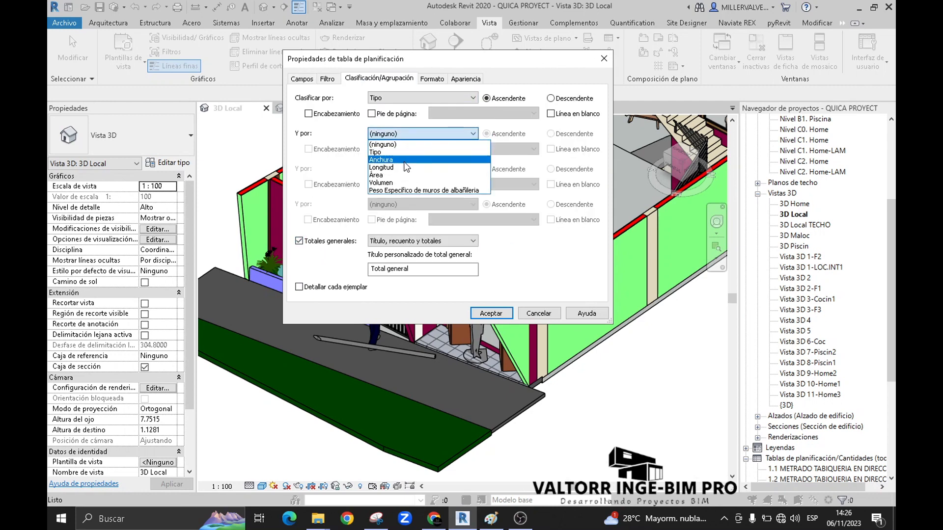
left_click(404, 162)
key("Return")
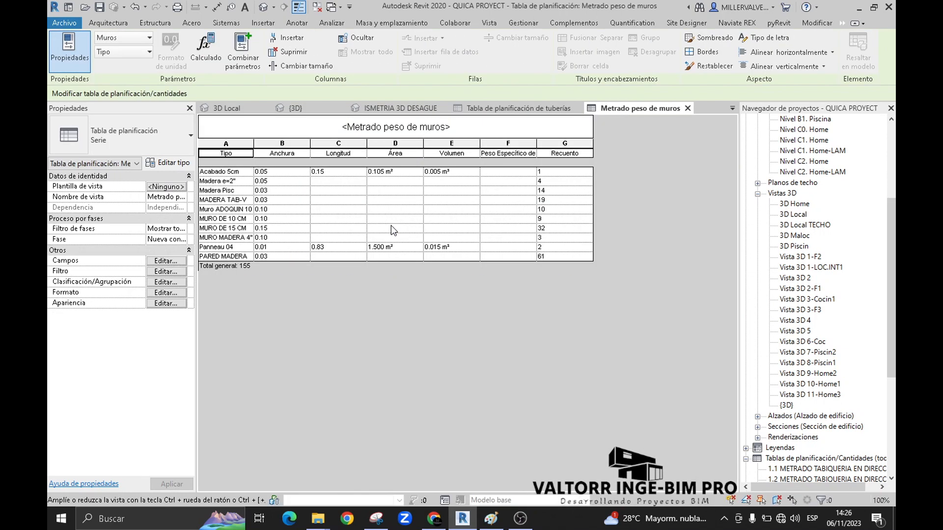
Widen the Anchura and Tipo columns of the wall schedule so the type names fit.
left_click_drag(310, 147, 324, 149)
left_click_drag(254, 147, 275, 148)
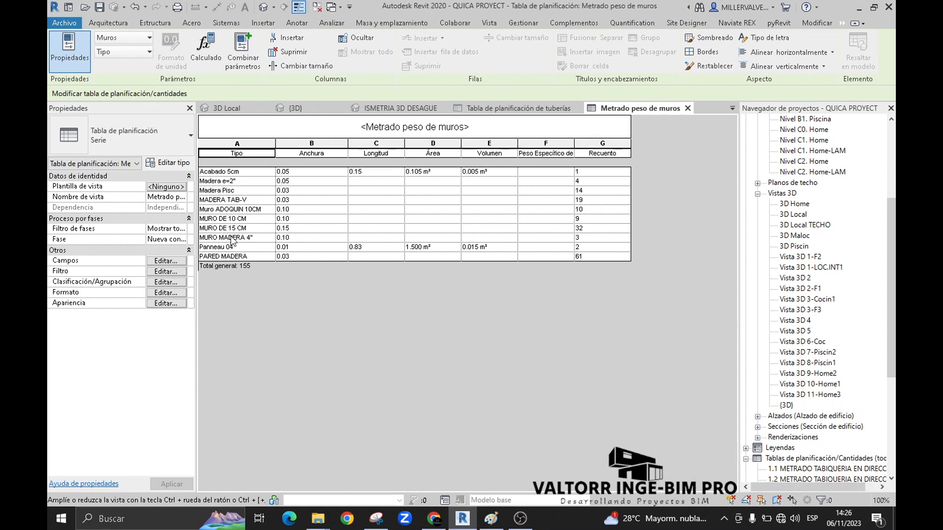
Filter the wall schedule to walls whose Anchura equals 0.15.
left_click(163, 270)
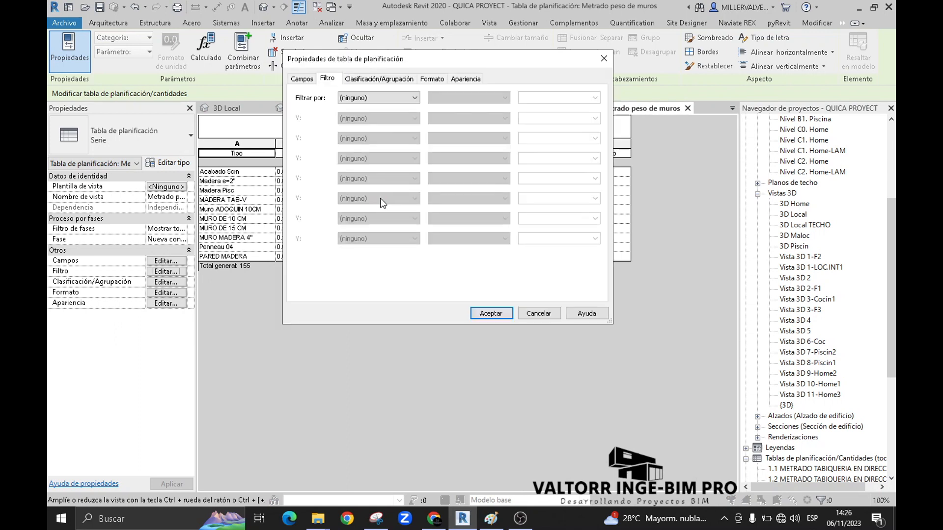
left_click(401, 99)
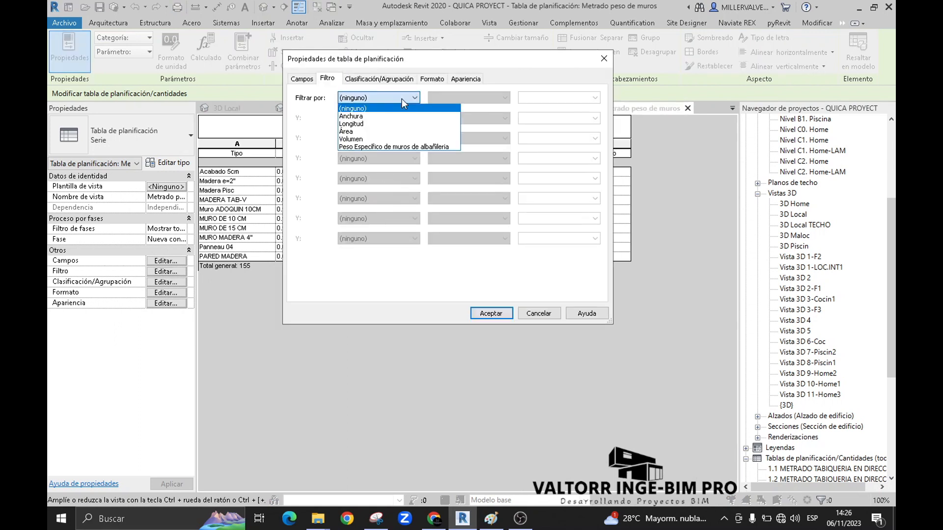
left_click(364, 117)
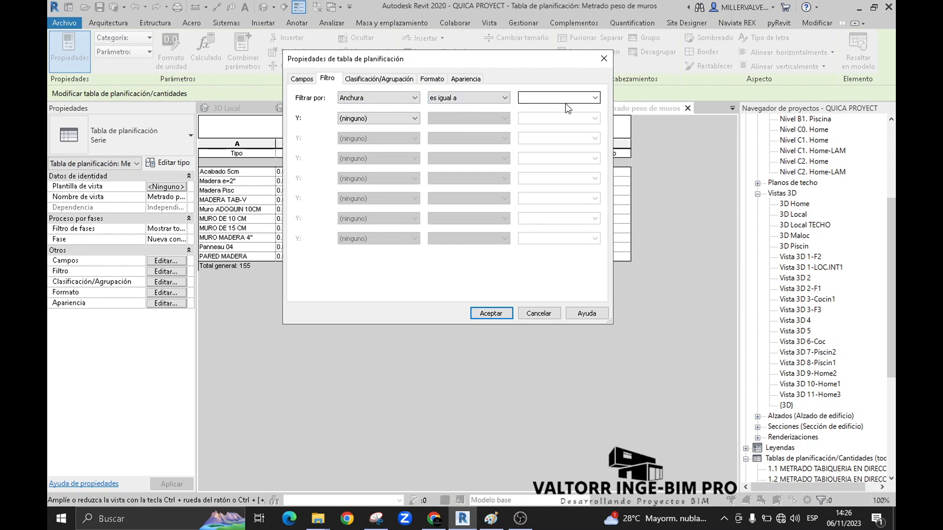
left_click(595, 98)
left_click(535, 139)
left_click(481, 313)
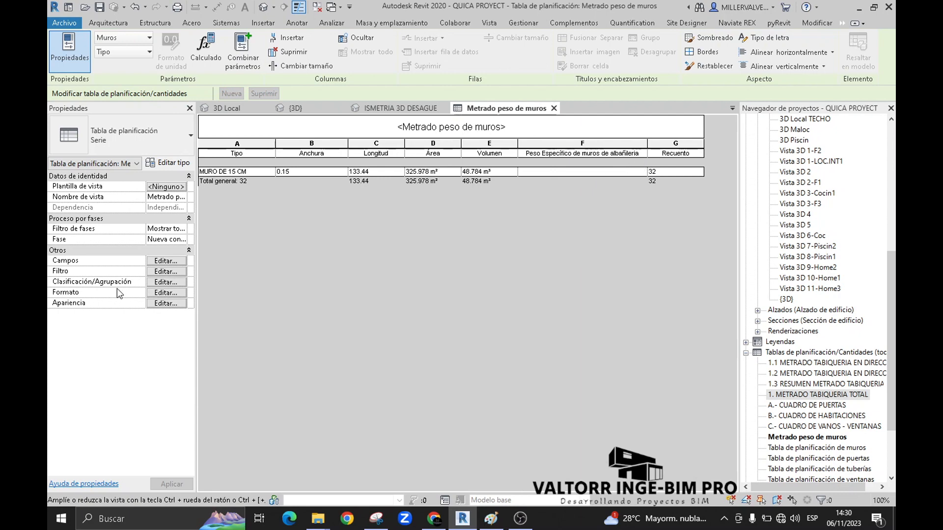
Start a calculated value named Peso de Tabique in the wall schedule, with discipline Estructura and type Masa.
left_click(162, 261)
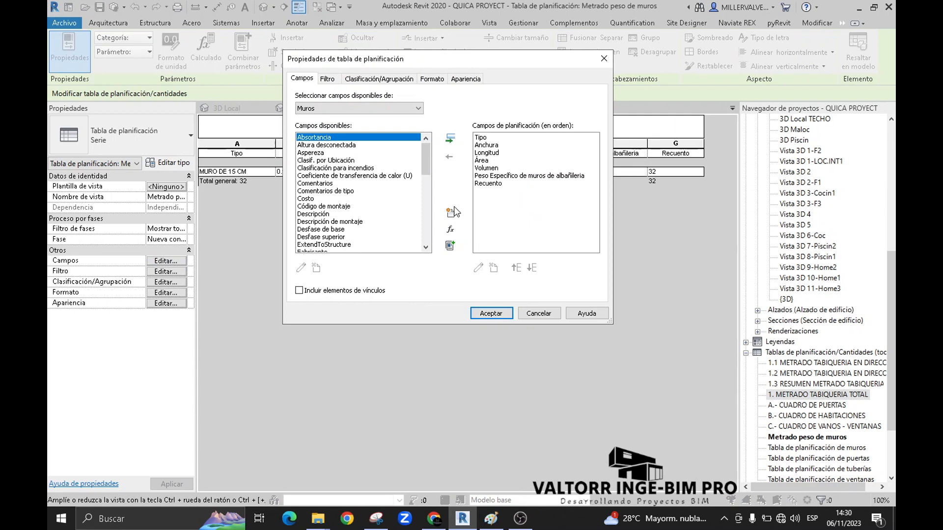
left_click_drag(457, 58, 452, 206)
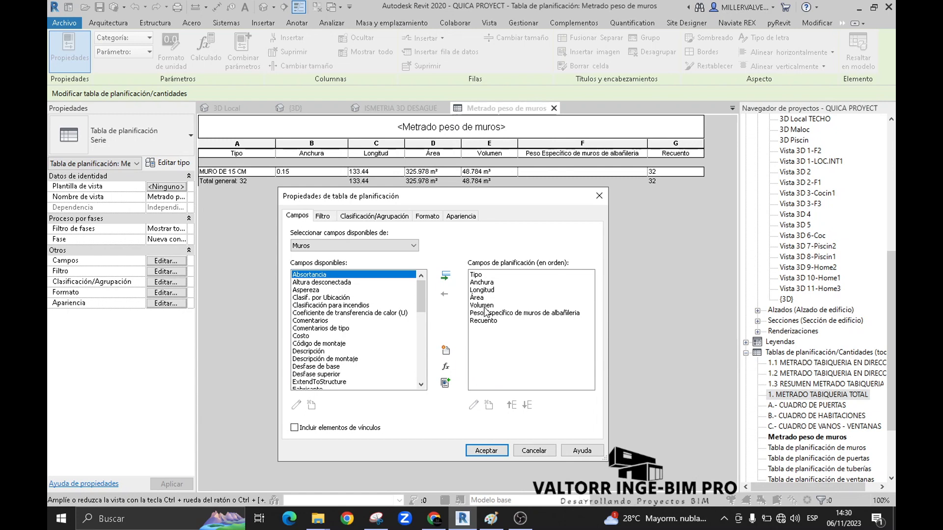
left_click(483, 321)
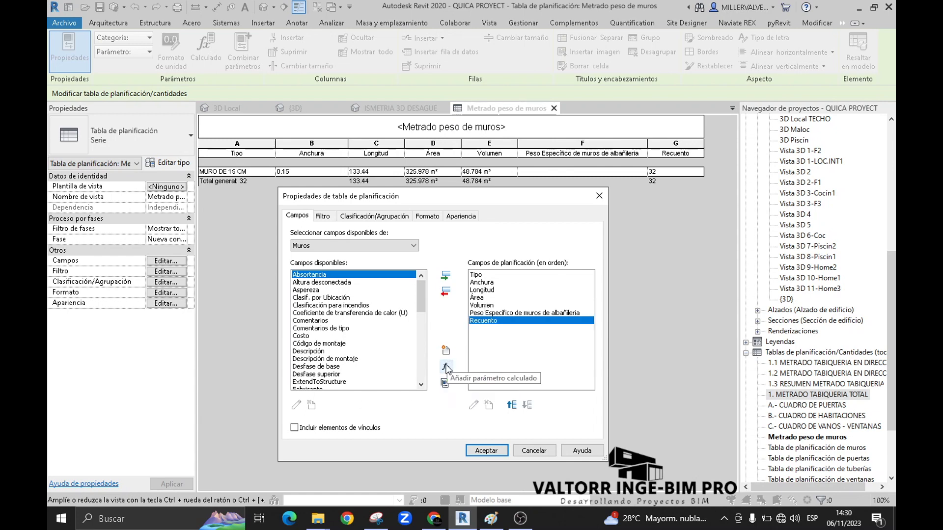
left_click(445, 367)
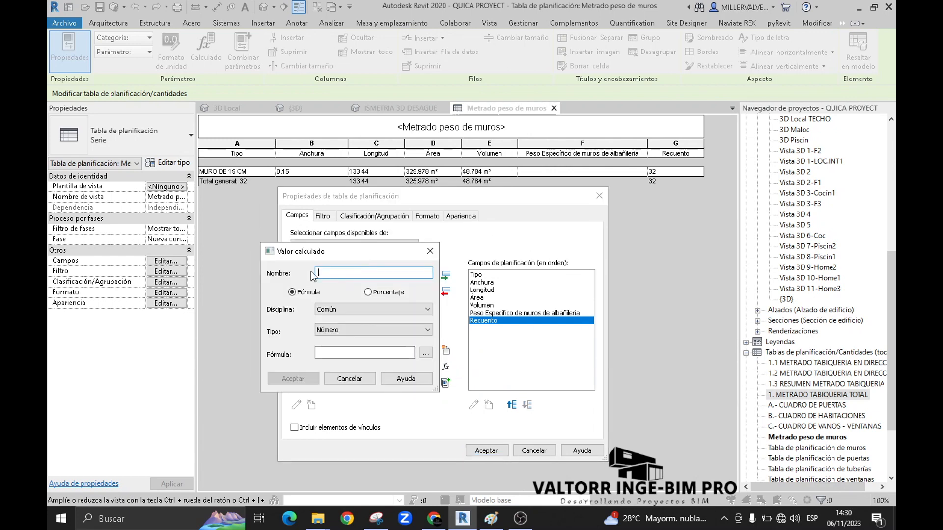
type("Peso de Tabique")
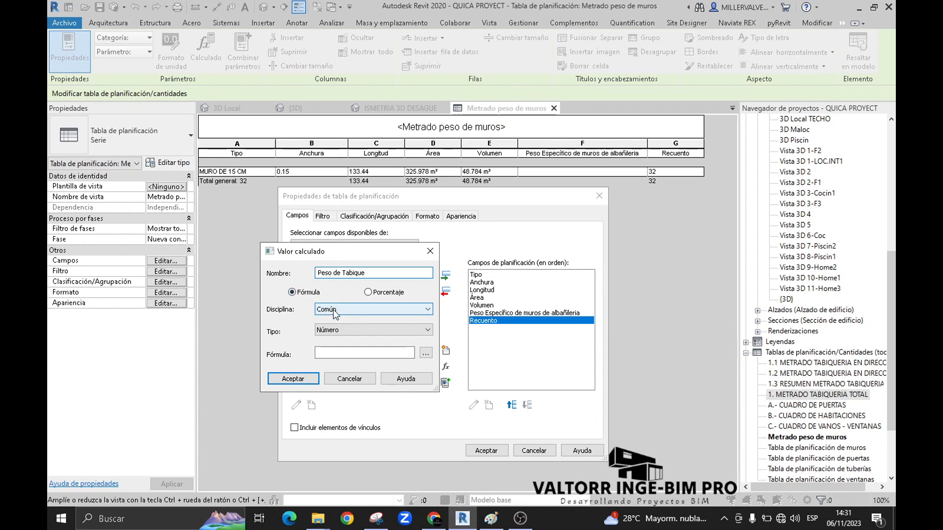
left_click(335, 311)
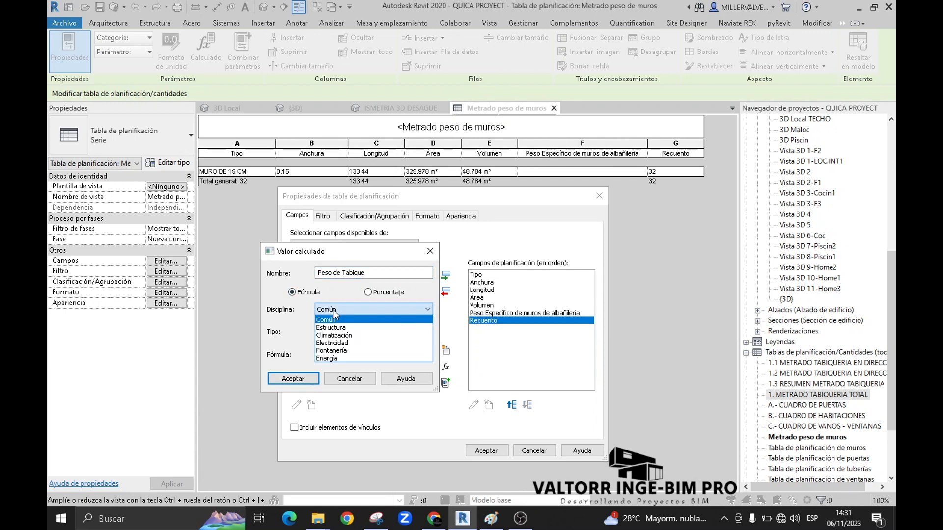
left_click(340, 327)
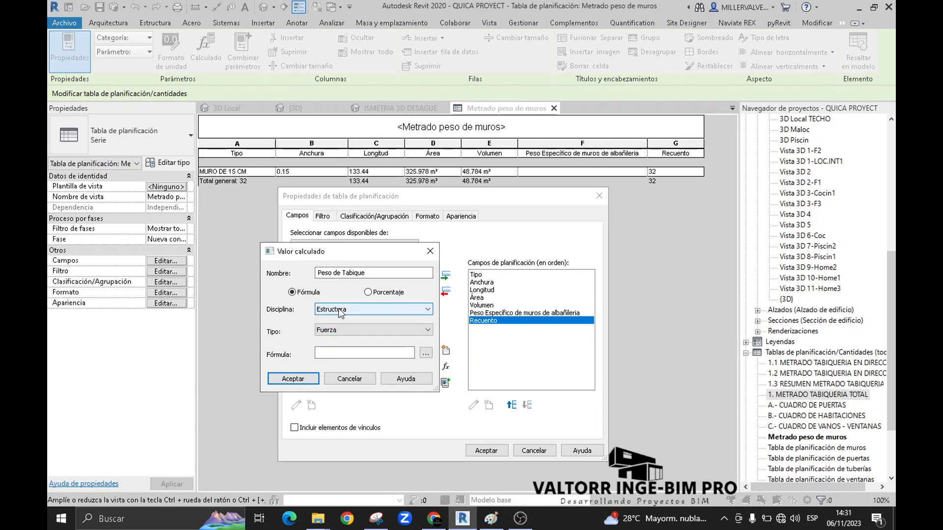
left_click(336, 329)
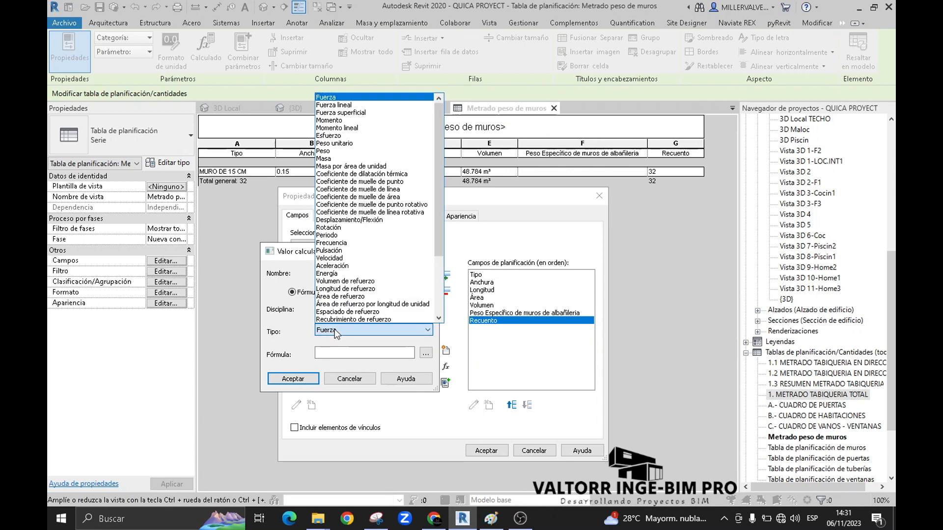
left_click(344, 159)
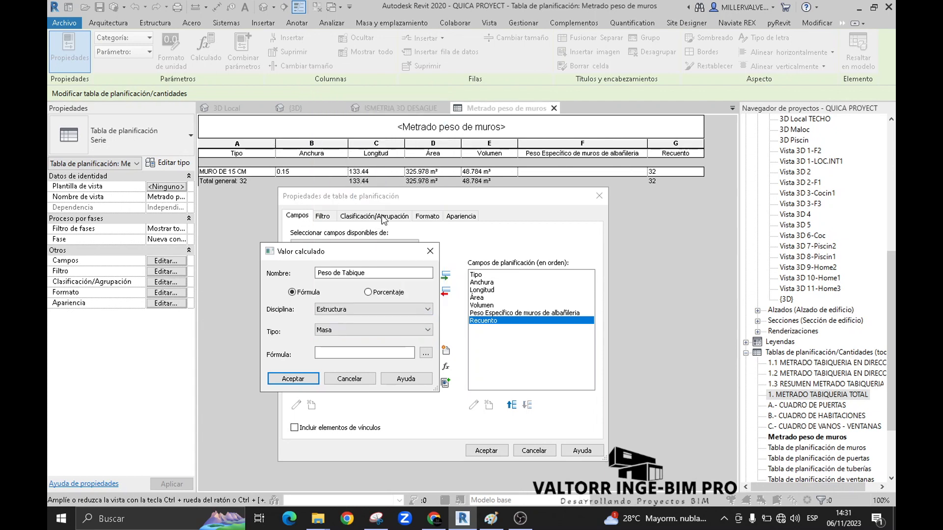
Add the calculated field Peso de Tabiquería with the formula Volumen*Peso Específico de muros de albañileria/ 9.807 m/s².
left_click(349, 354)
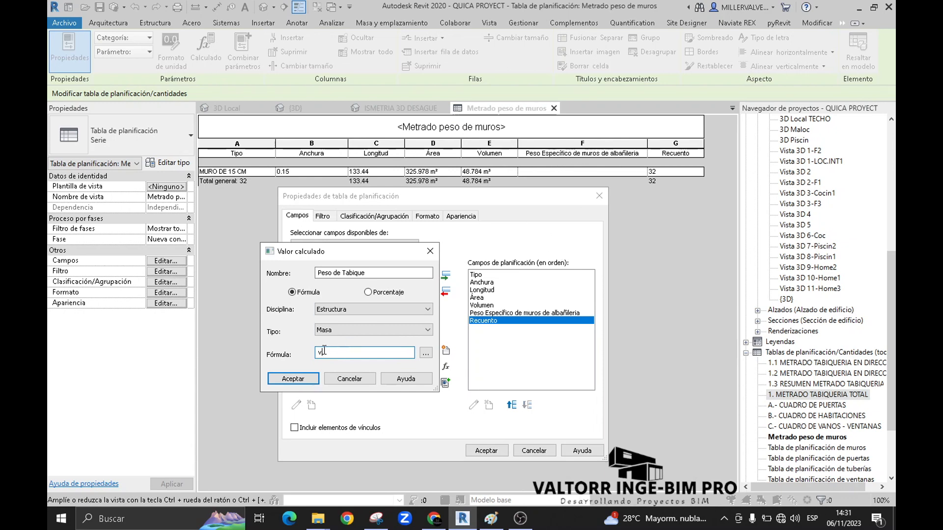
type("Volumen*")
type("Peso Específico de muros de")
type(" alban")
key("BackSpace")
type("ño")
key("BackSpace")
type("ileria/ 9.807 m/s²")
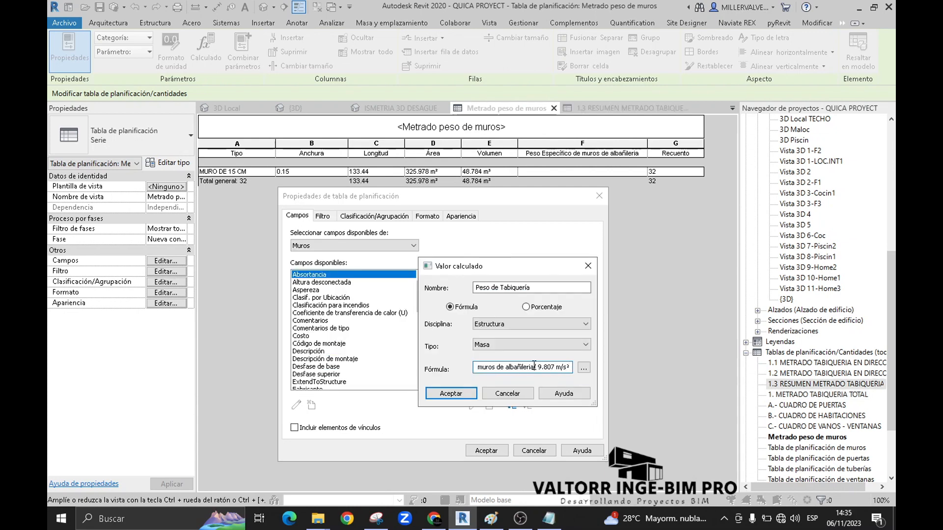
left_click(452, 393)
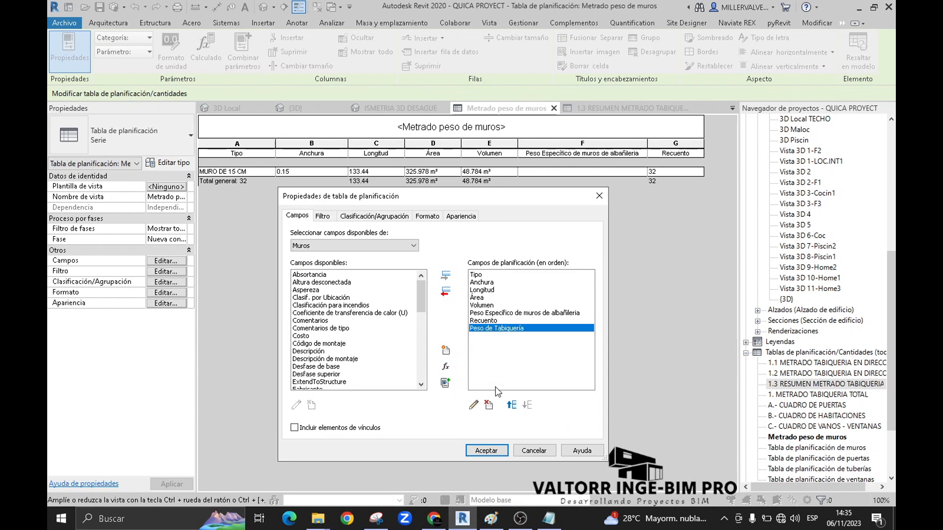
left_click(486, 450)
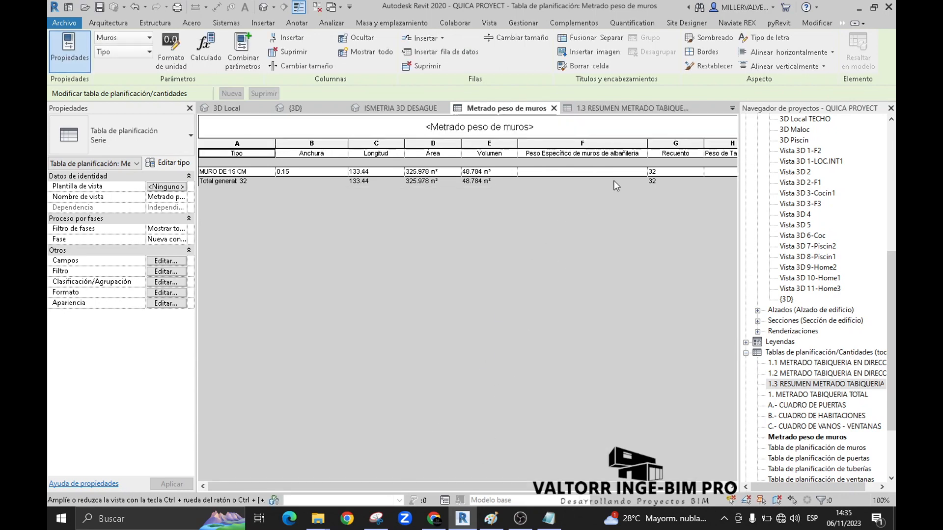
Narrow the Peso Específico de muros de albañileria column and widen the Peso de Tabiquería column to fit its heading.
left_click_drag(647, 153, 575, 154)
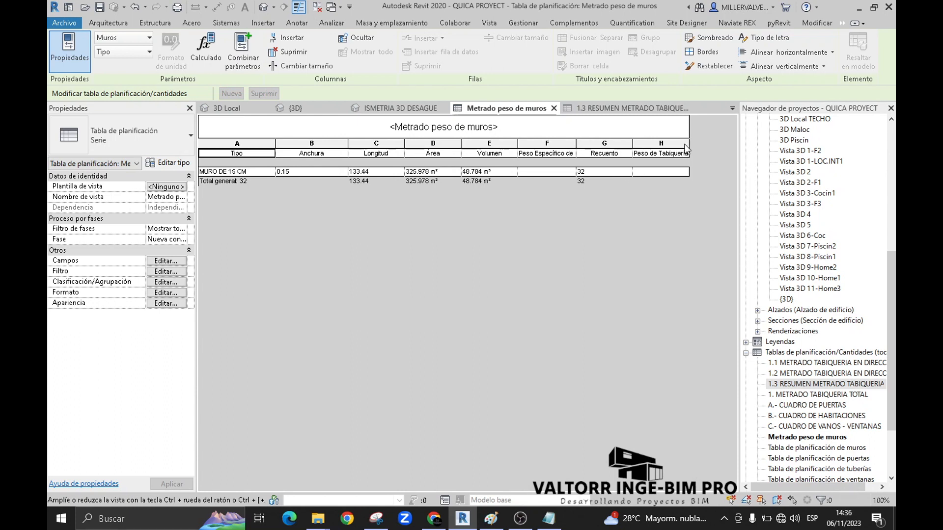
left_click_drag(688, 146, 704, 146)
left_click(547, 172)
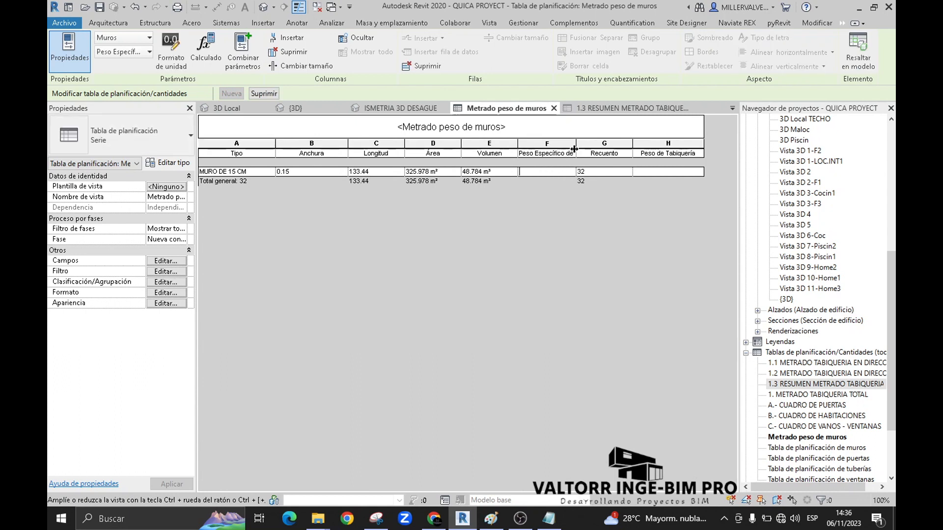
left_click_drag(577, 147, 588, 148)
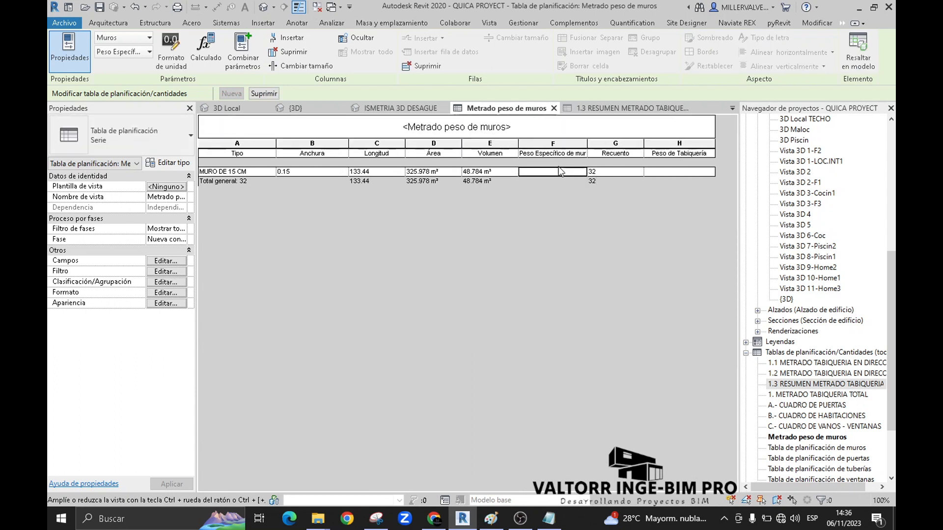
Set the specific weight of the MURO DE 15 CM row to 17.65 kN/m³.
left_click(530, 173)
type("17.65")
key("Delete")
left_click(525, 176)
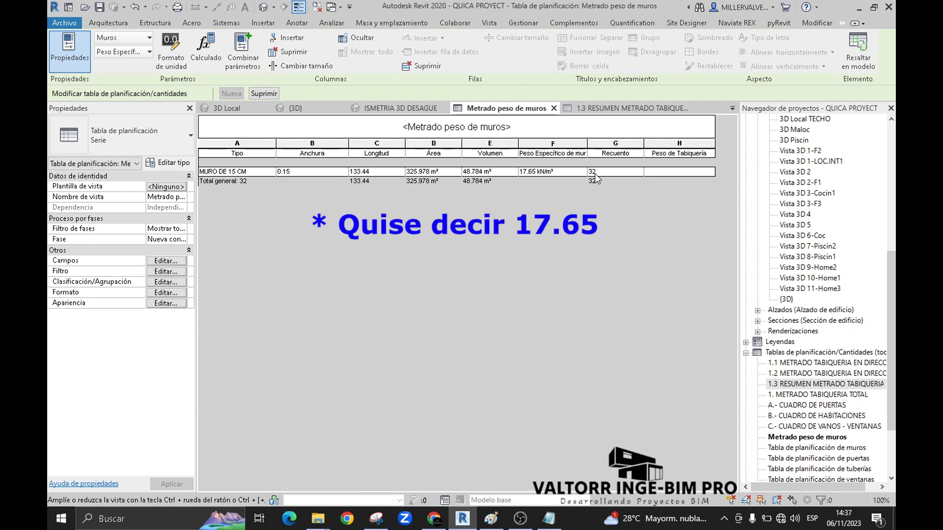
Format the Peso de Tabiquería field of the wall schedule to calculate totals.
left_click(653, 172)
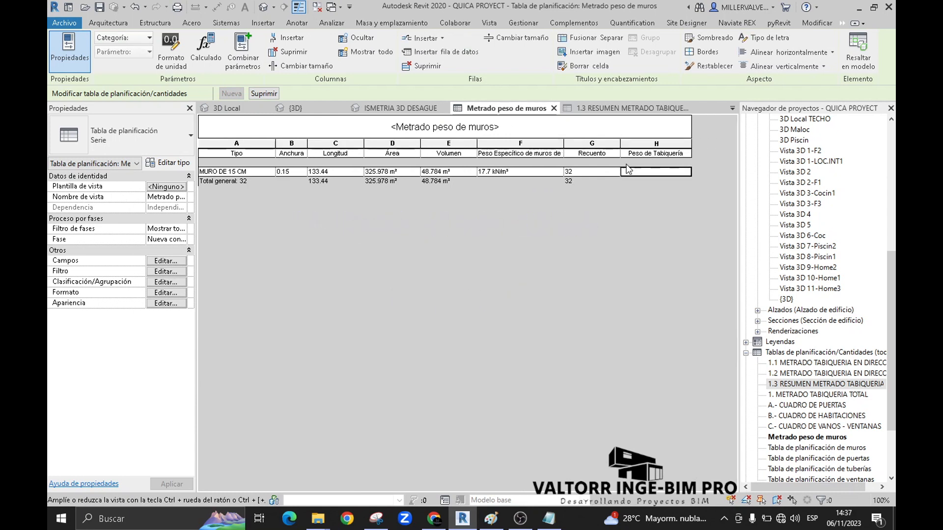
left_click(155, 295)
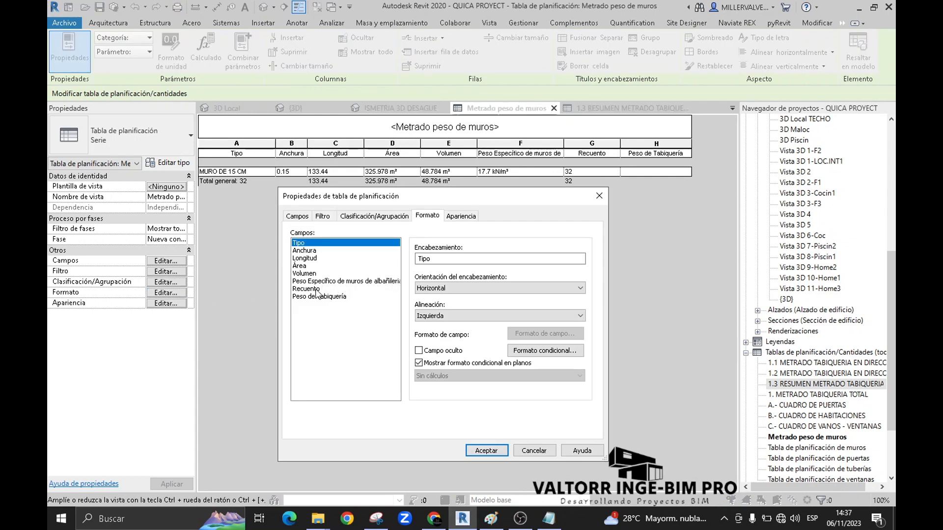
left_click(313, 296)
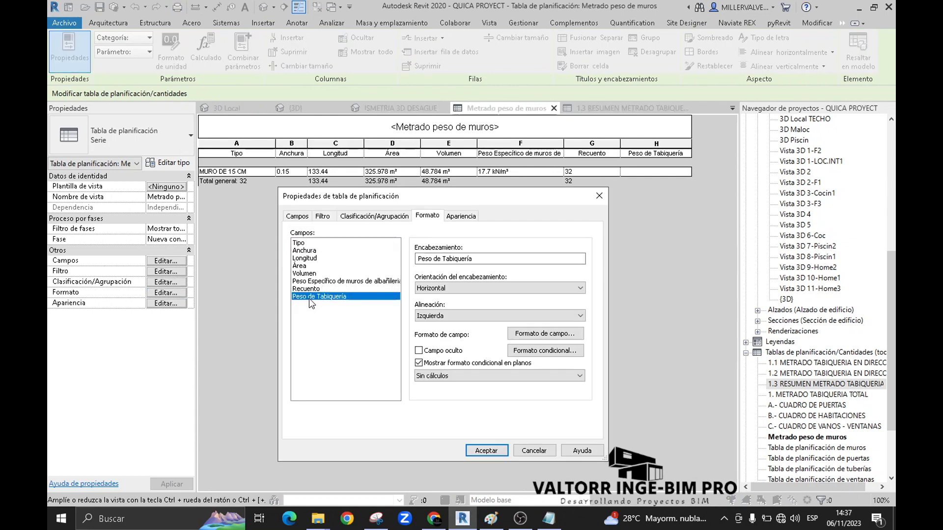
left_click(431, 376)
left_click(441, 391)
left_click(479, 452)
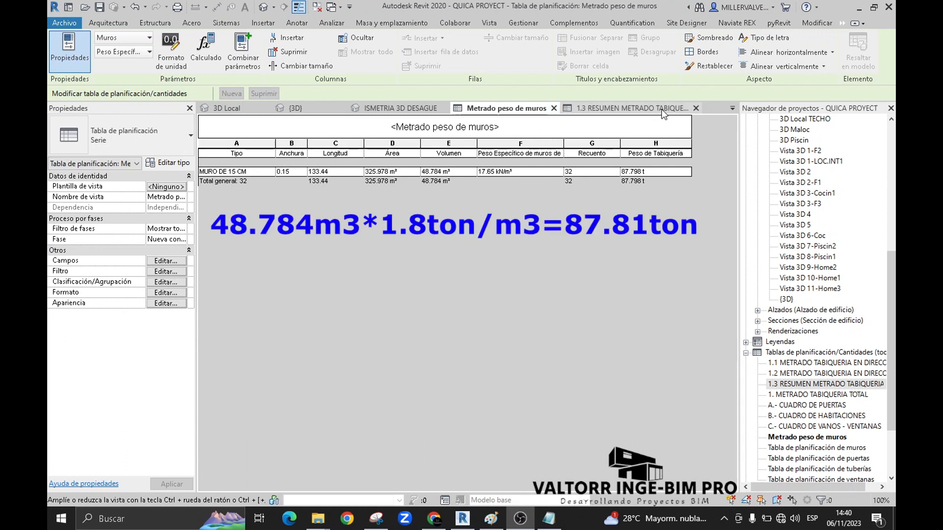
Close the 1.3 RESUMEN METRADO TABIQUERIA schedule and switch to the 3D Local view.
left_click(693, 108)
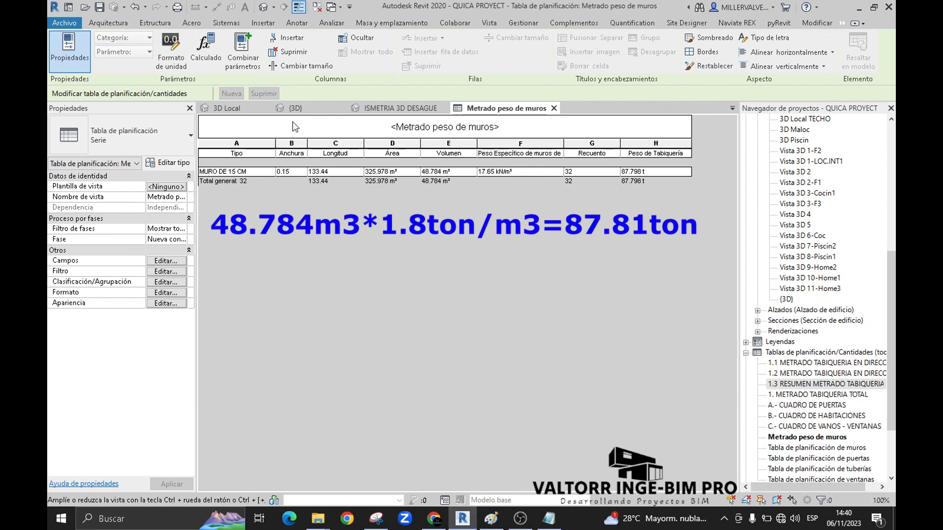
left_click(243, 106)
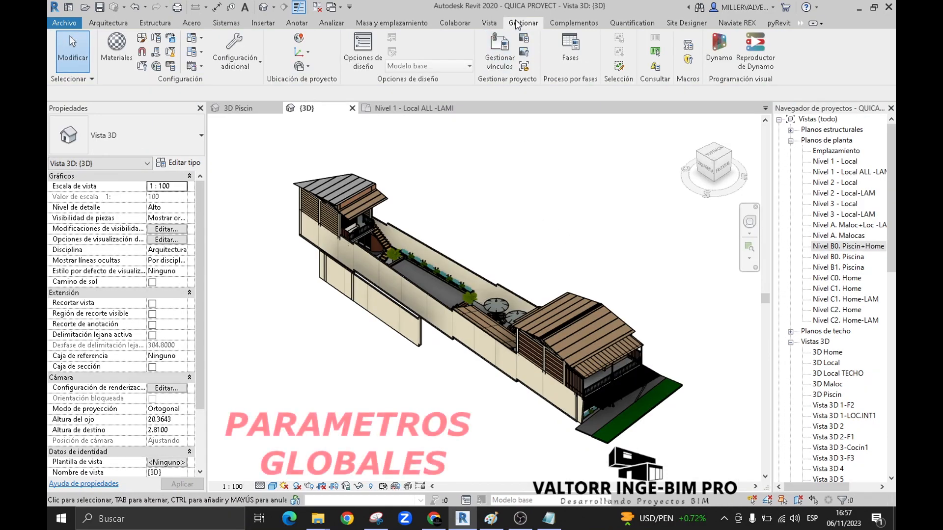
Examine the discipline, parameter type and grouping options offered for a new global parameter, without creating one.
left_click(156, 66)
left_click_drag(509, 69, 459, 64)
left_click(455, 317)
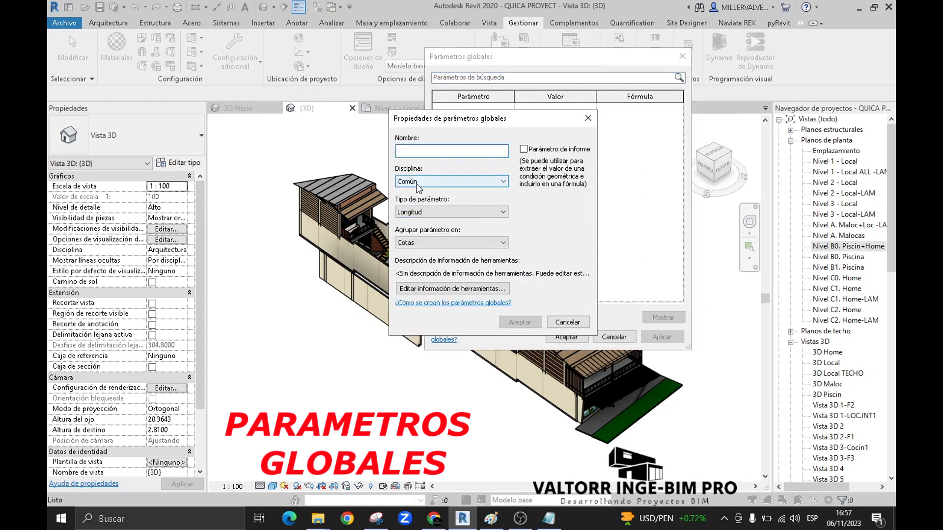
left_click(468, 182)
left_click(452, 212)
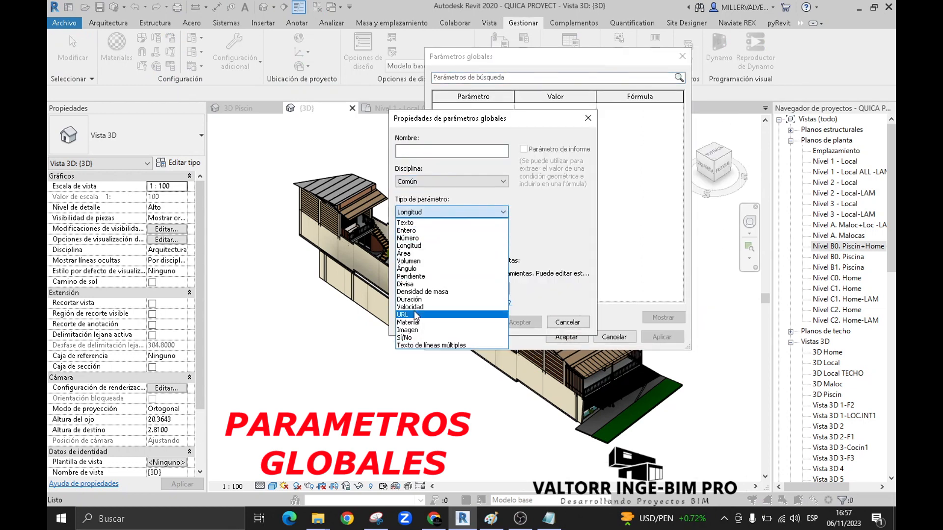
left_click(427, 212)
left_click(432, 243)
left_click(424, 242)
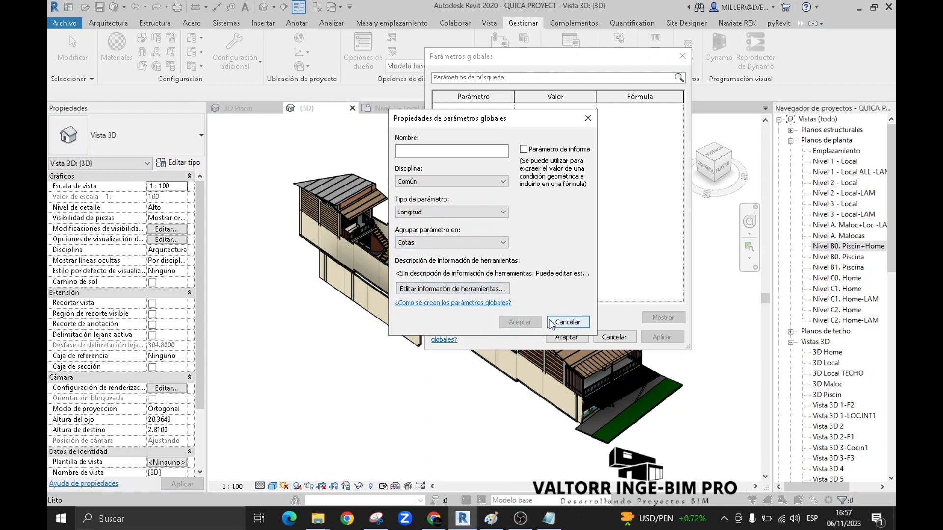
left_click(567, 322)
left_click(613, 336)
Open the Nivel 1 - Local ALL -LAMI floor plan around the 4.00 wall dimension beside the pool.
left_click(398, 108)
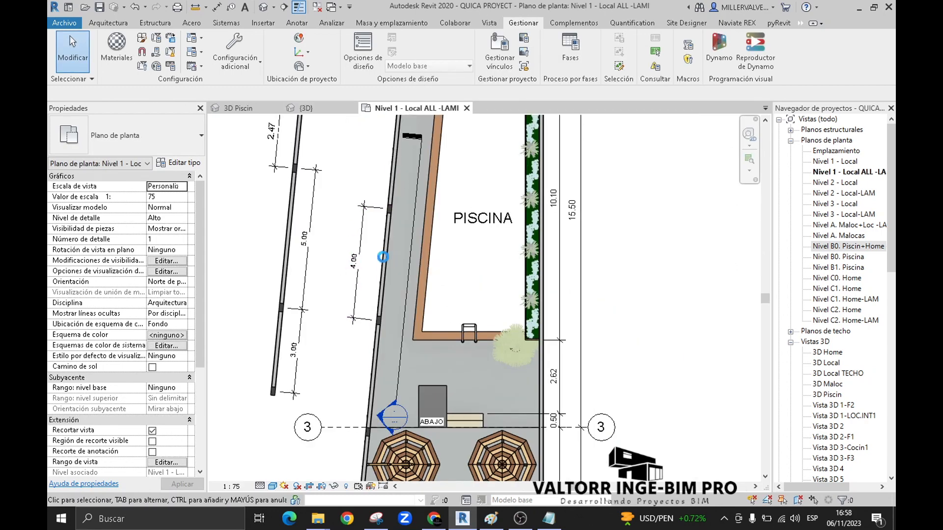
scroll(421, 295, "up", 4)
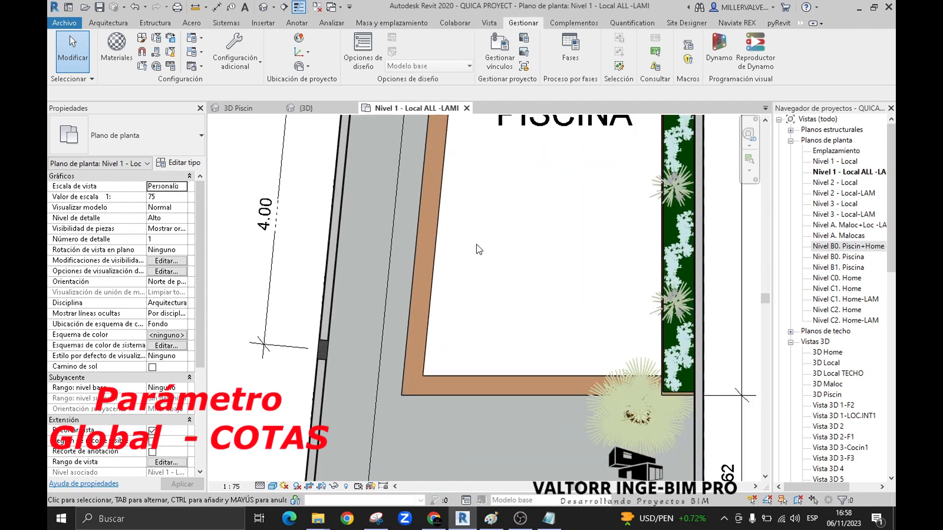
scroll(501, 222, "down", 2)
middle_click_drag(508, 230, 496, 298)
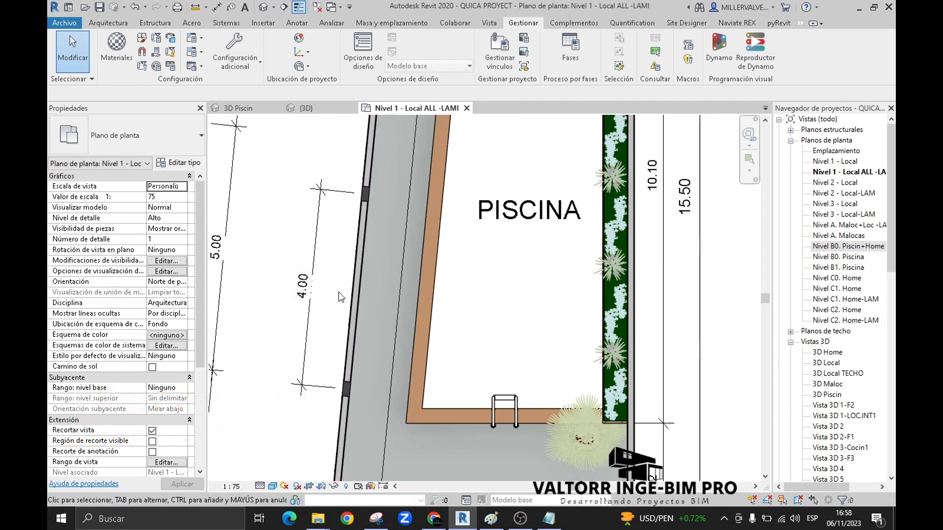
Label the 4.00 wall dimension beside the pool with a new global parameter named Distancia eje Columnas, grouped under Cotas.
left_click(314, 257)
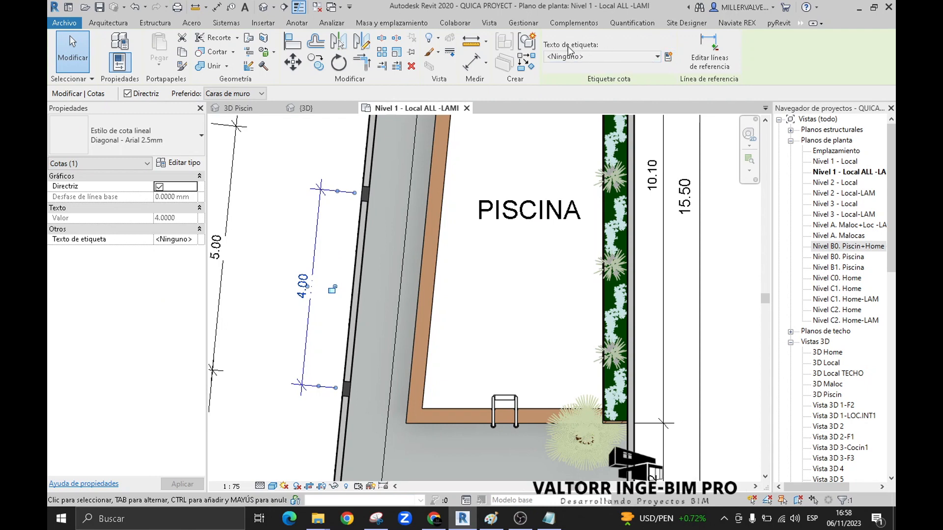
left_click(656, 57)
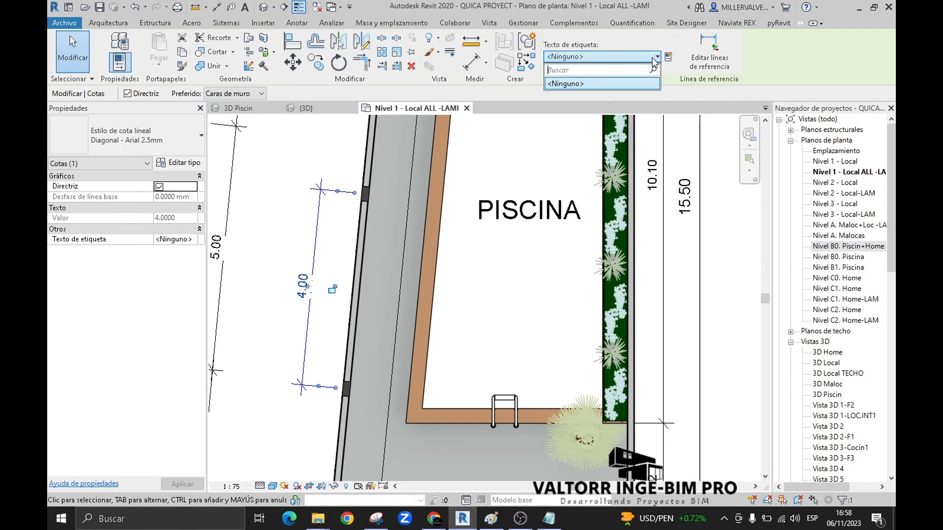
left_click(577, 83)
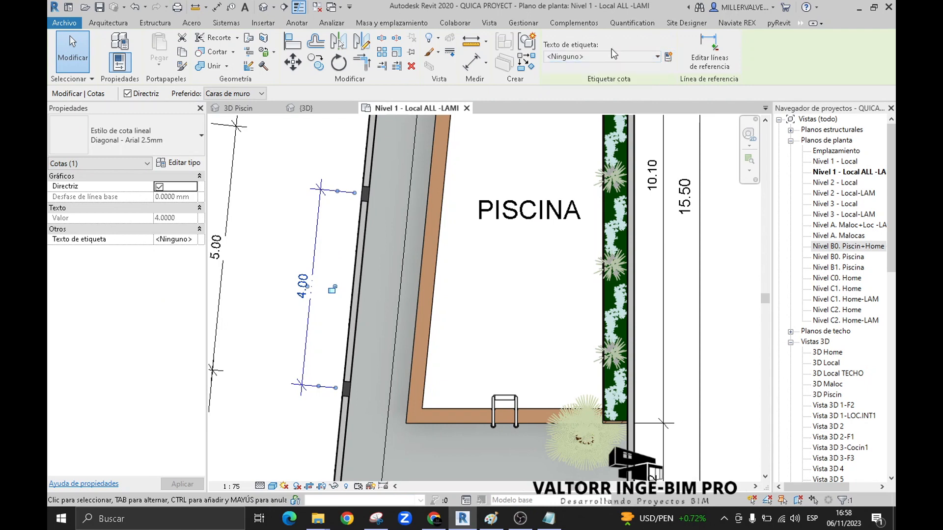
left_click(669, 58)
left_click_drag(481, 123, 462, 197)
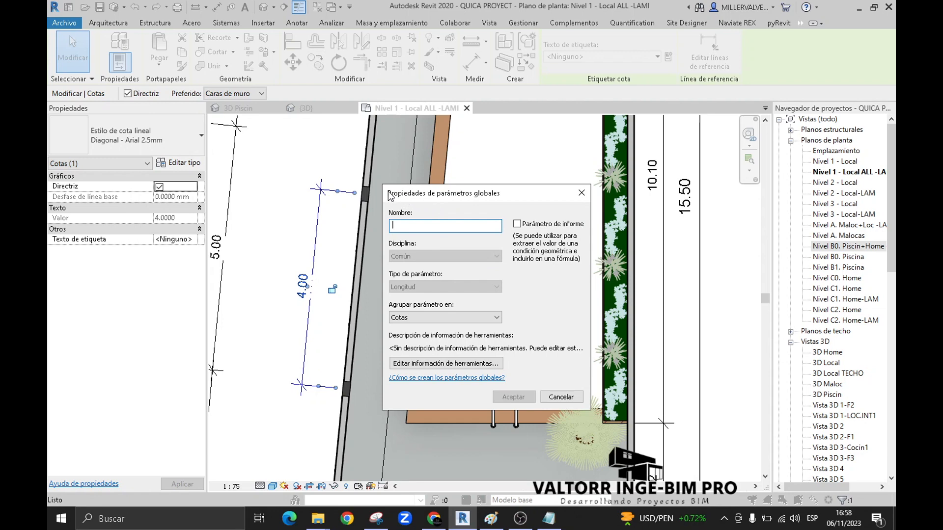
key("ctrl+2")
left_click_drag(385, 186, 507, 201, "ctrl")
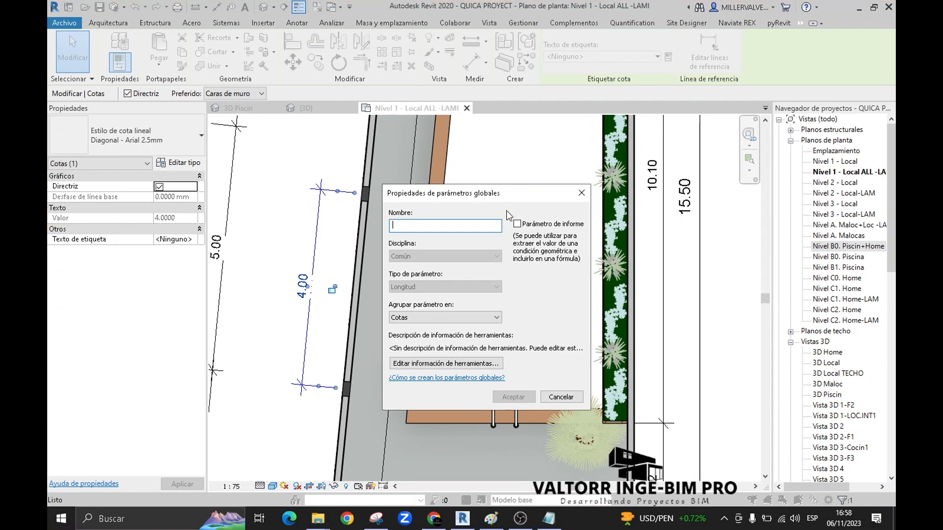
key("Escape")
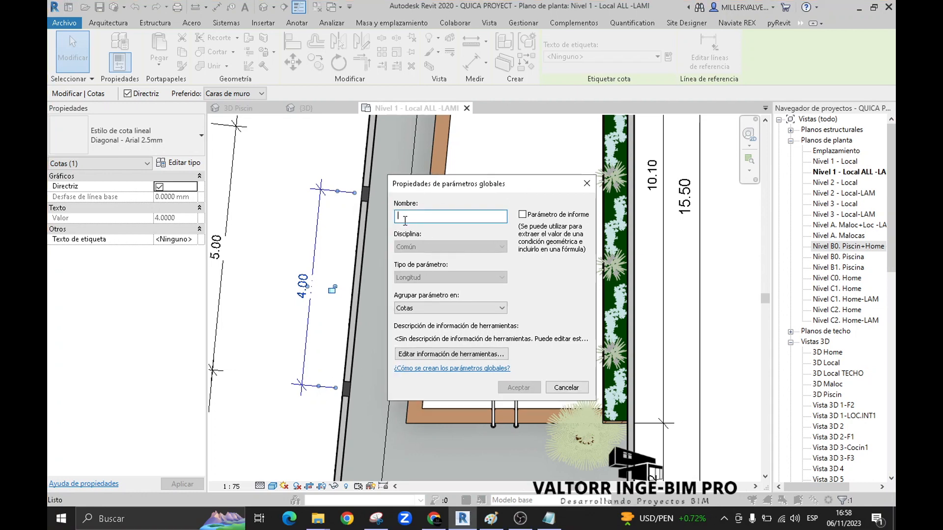
type("Distancia Eje Columnas")
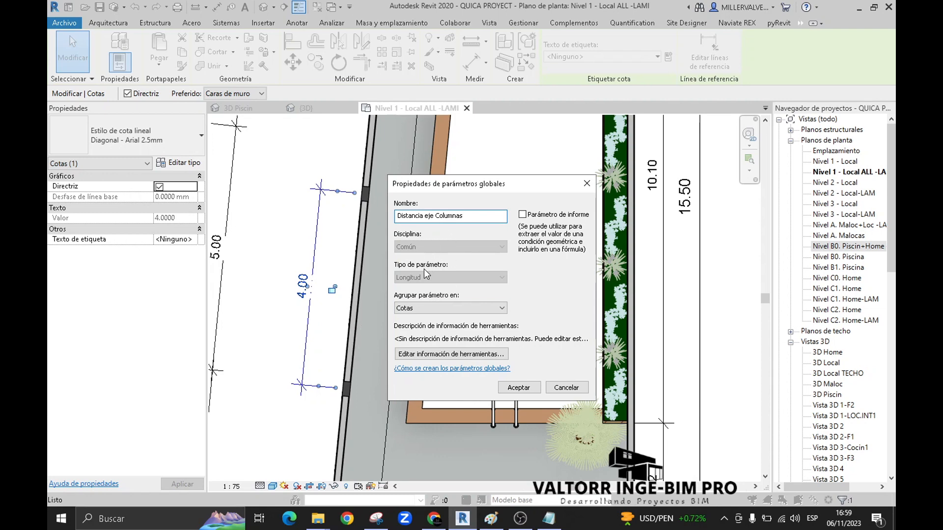
left_click(493, 312)
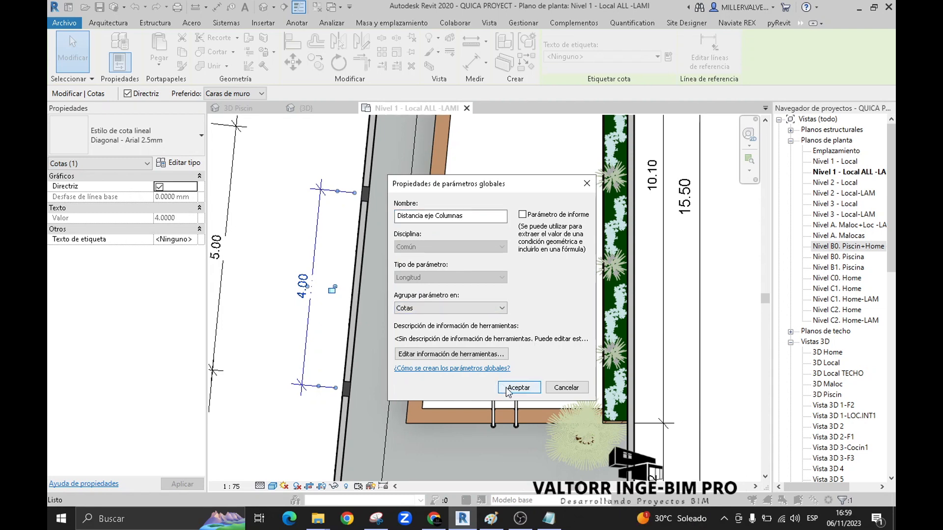
left_click(518, 388)
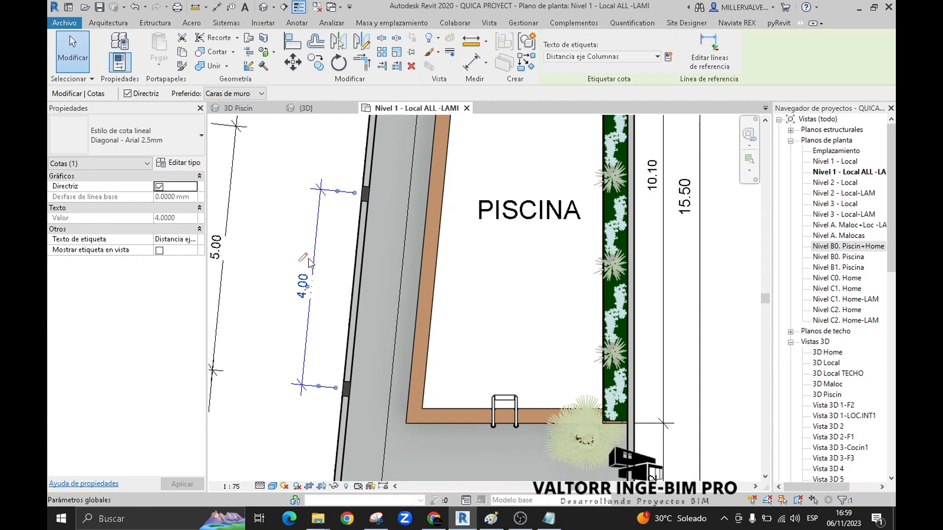
Set the global parameter Distancia eje Columnas to 3 from its labelled dimension and apply it.
scroll(310, 263, "up", 2)
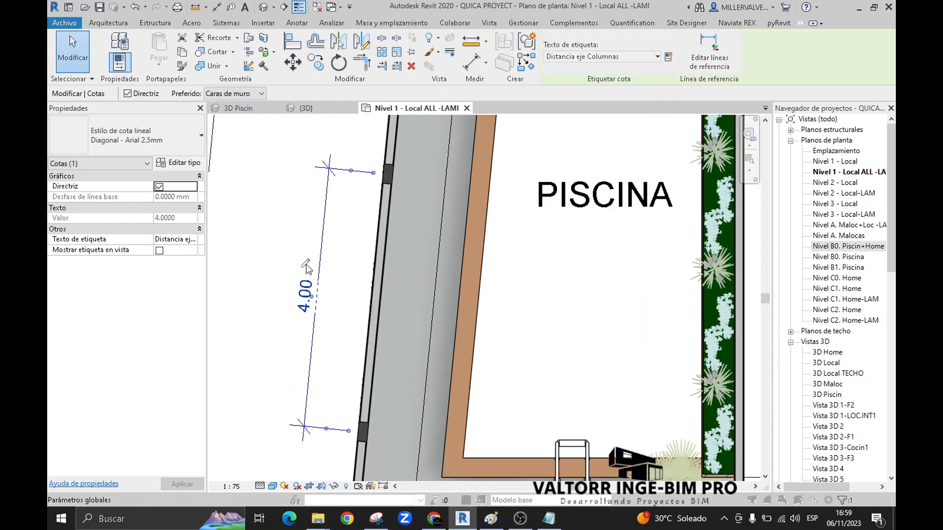
left_click(305, 265)
left_click(553, 157)
type("3")
left_click(689, 376)
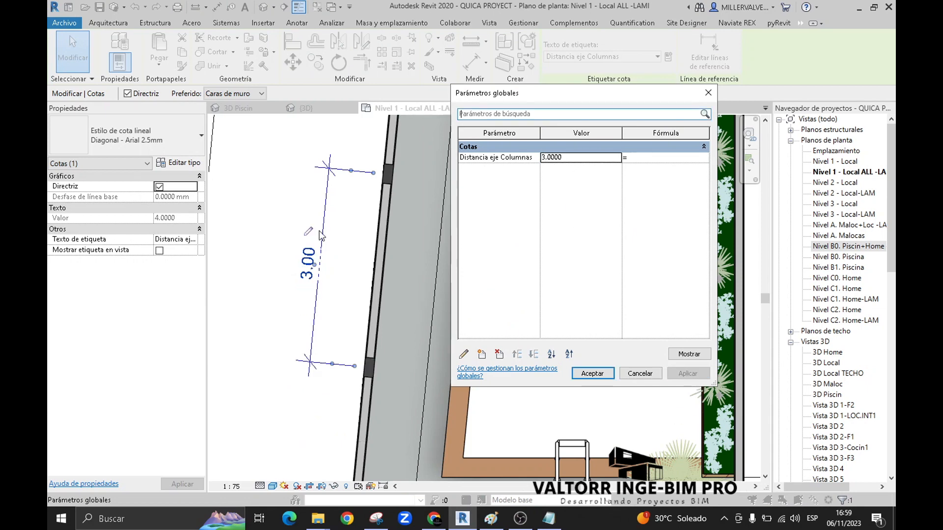
Set the global parameter Distancia eje Columnas to 4, apply it and accept the global parameters.
type("4")
left_click(679, 373)
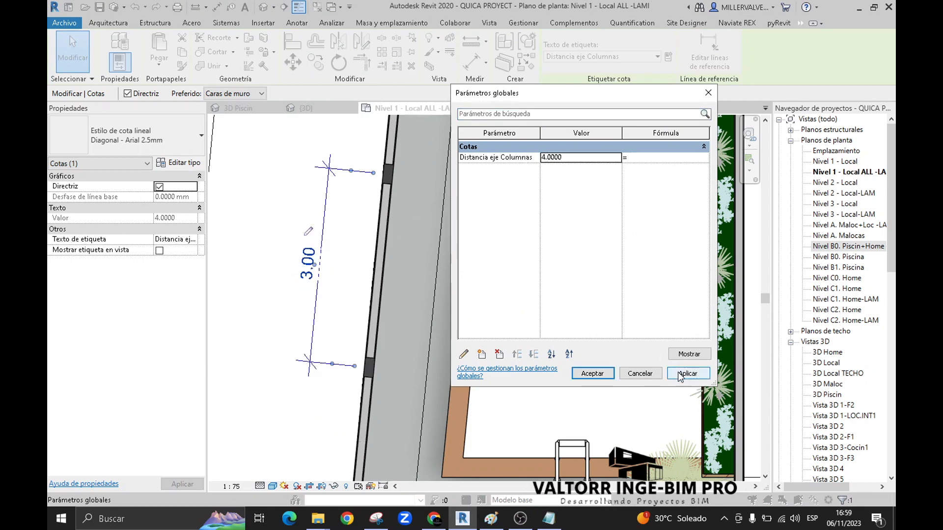
left_click(600, 373)
left_click(354, 322)
Label the 3.00 dimension at the lower end of the separate wall with Distancia eje Columnas and dismiss the warning.
scroll(352, 325, "down", 1)
middle_click_drag(294, 304, 351, 259)
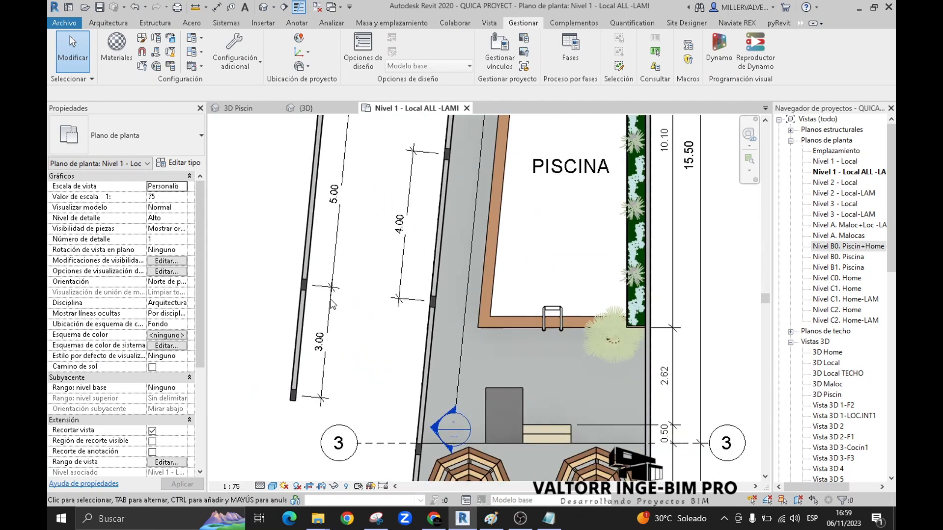
scroll(311, 343, "up", 2)
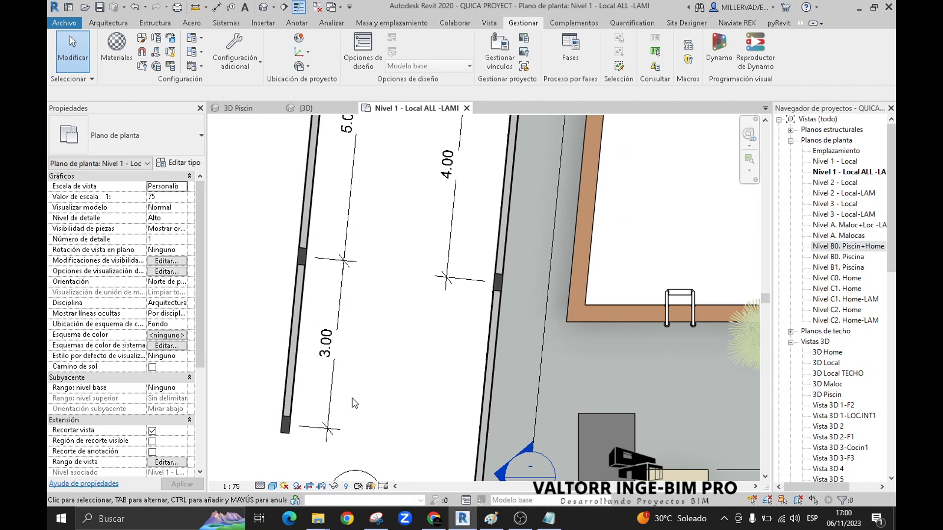
left_click(336, 333)
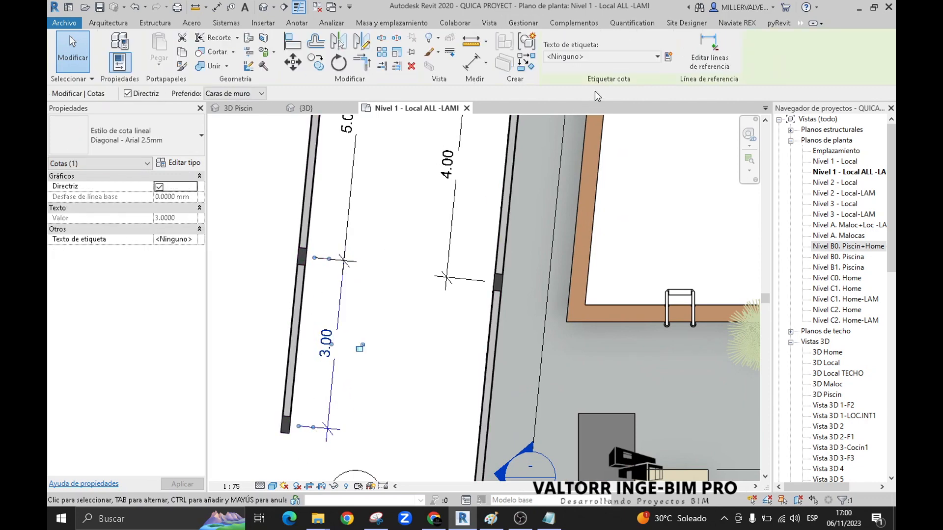
left_click(602, 56)
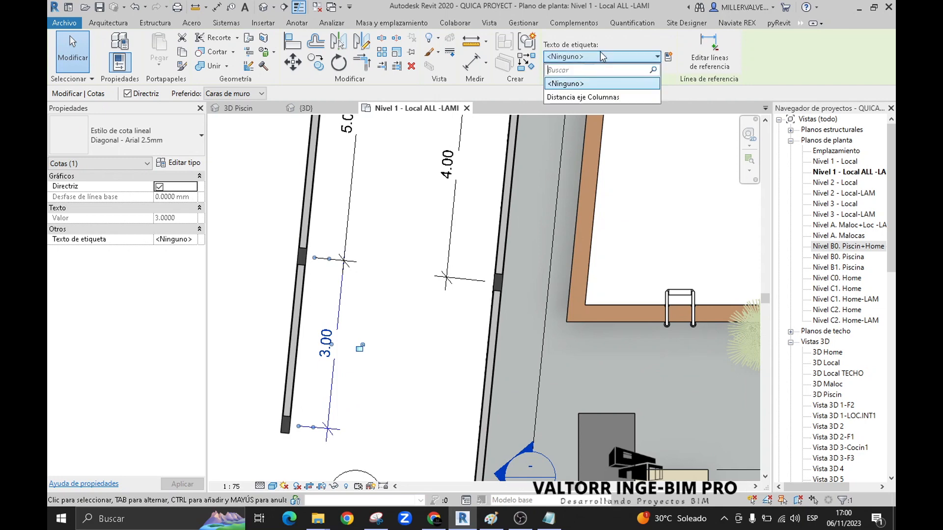
left_click(614, 98)
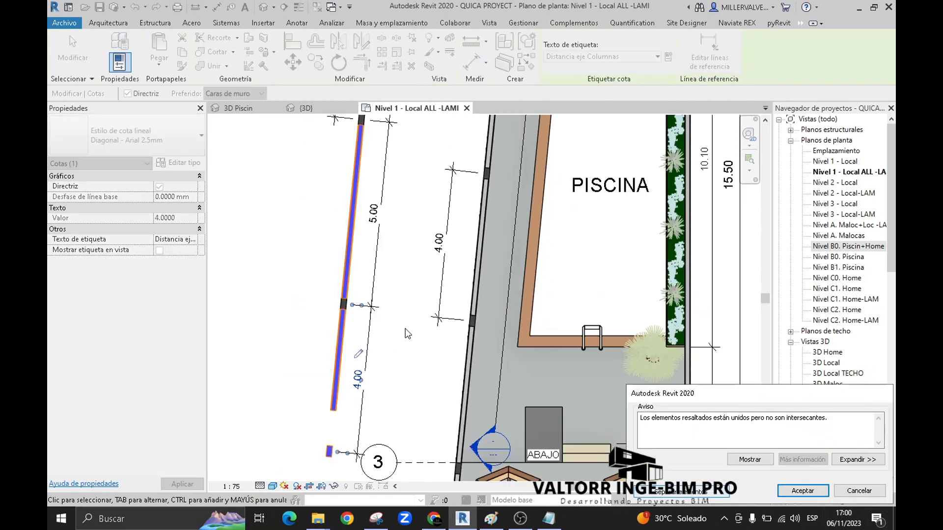
scroll(393, 334, "down", 2)
middle_click_drag(379, 411, 350, 321)
left_click(338, 215)
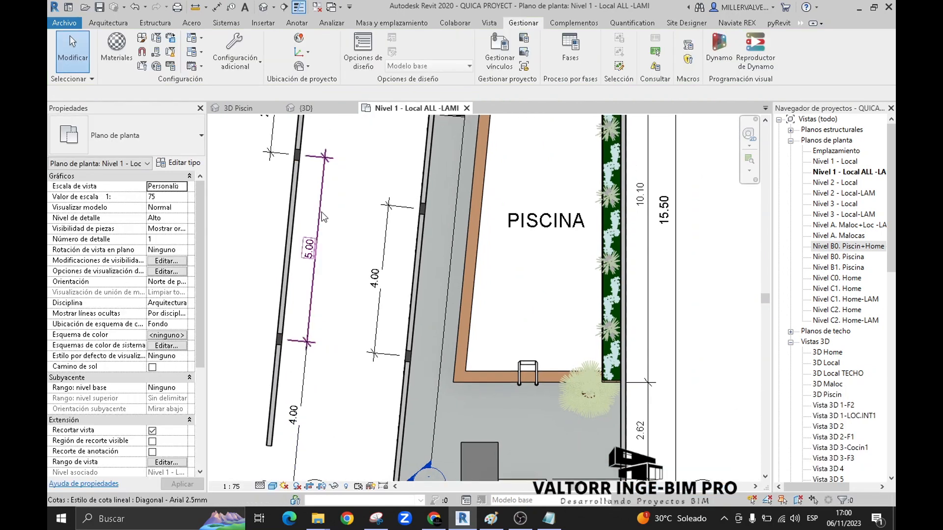
Label the 5.00 dimension on the separate wall with the Distancia eje Columnas global parameter.
left_click(323, 216)
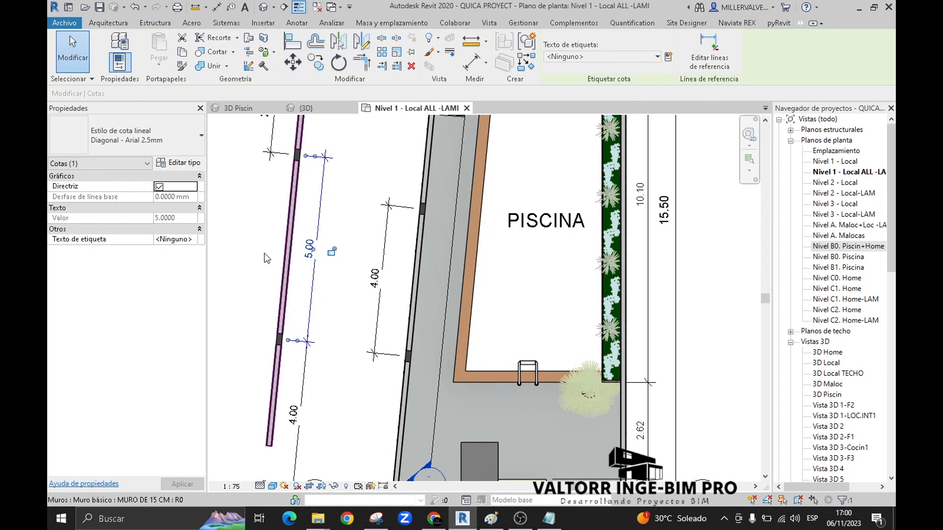
left_click(590, 56)
left_click(581, 97)
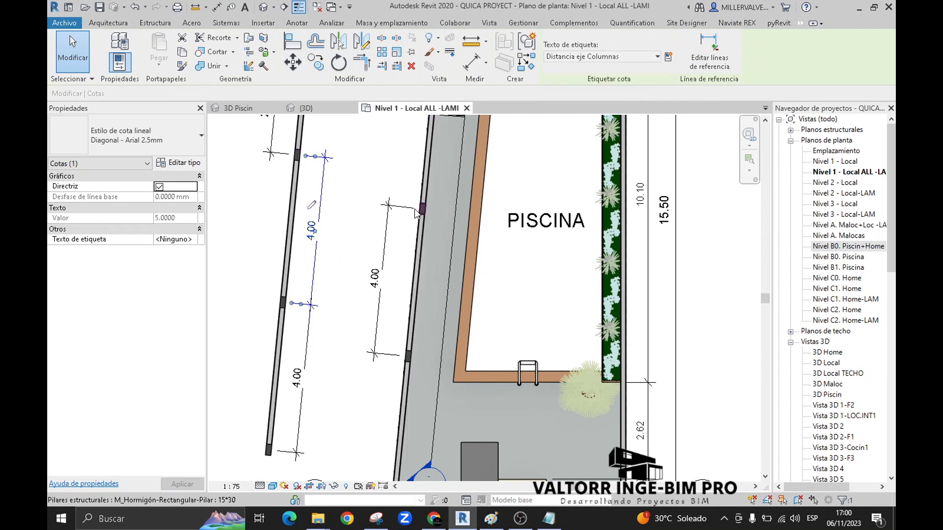
left_click(308, 364)
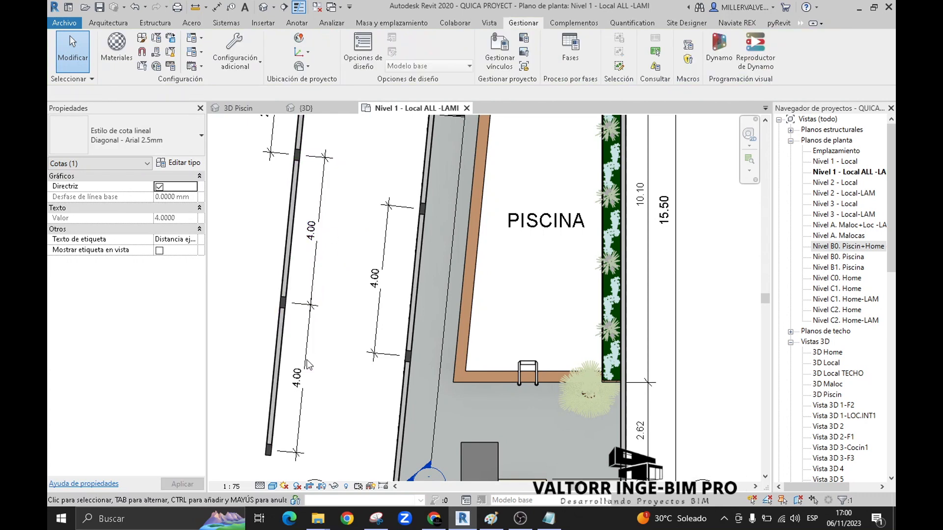
Equalize the three segments of the separate wall's upper dimension string, and release the equality constraint to show numeric values.
mouse_move(353, 280)
middle_mouse_down()
mouse_move(344, 340)
mouse_move(355, 335)
mouse_move(351, 284)
middle_mouse_up()
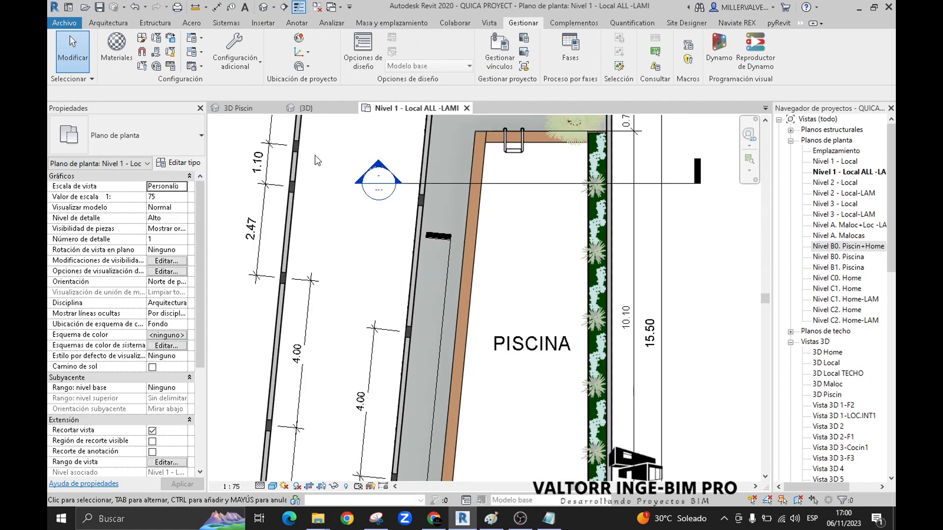
scroll(319, 144, "down", 1)
middle_click_drag(320, 144, 319, 305)
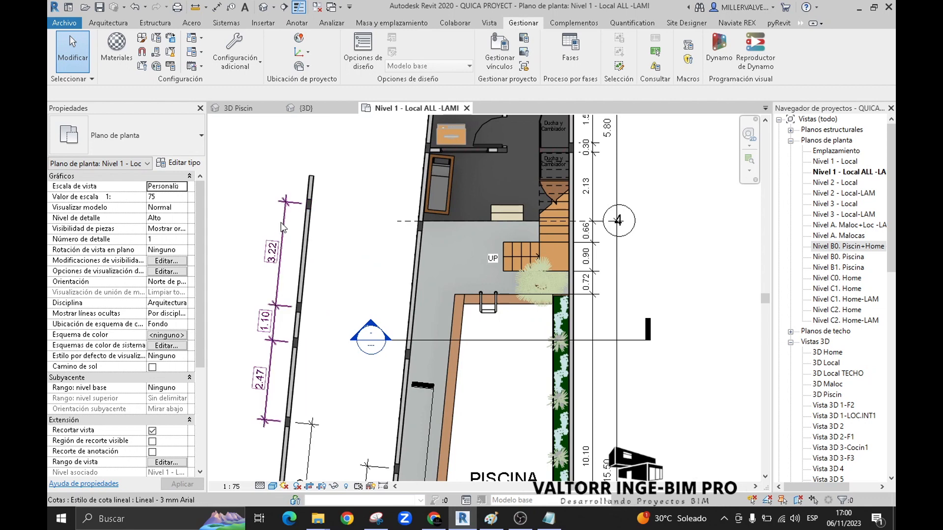
left_click(283, 228)
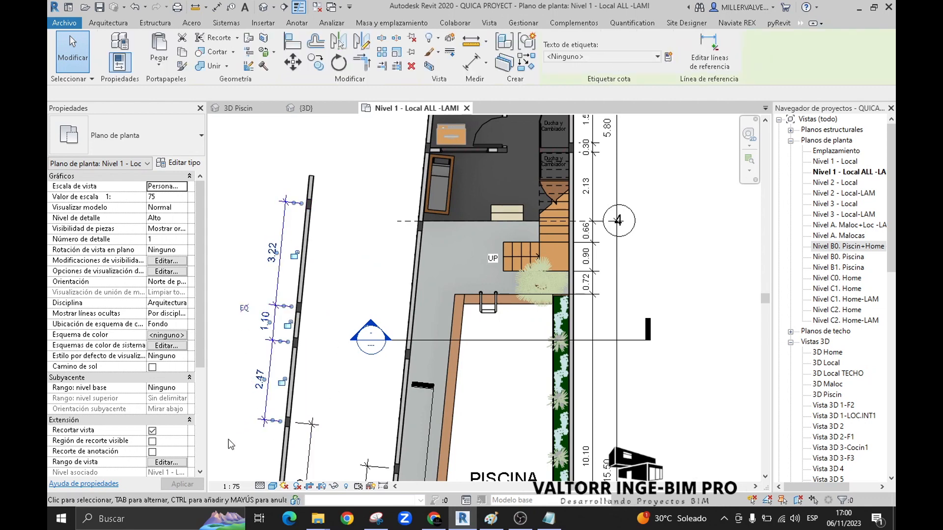
scroll(241, 440, "up", 1)
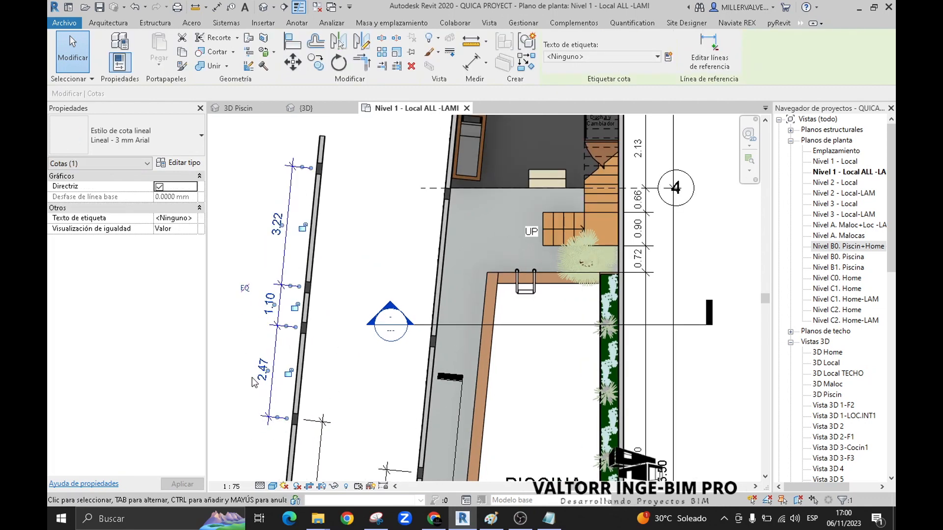
left_click(245, 288)
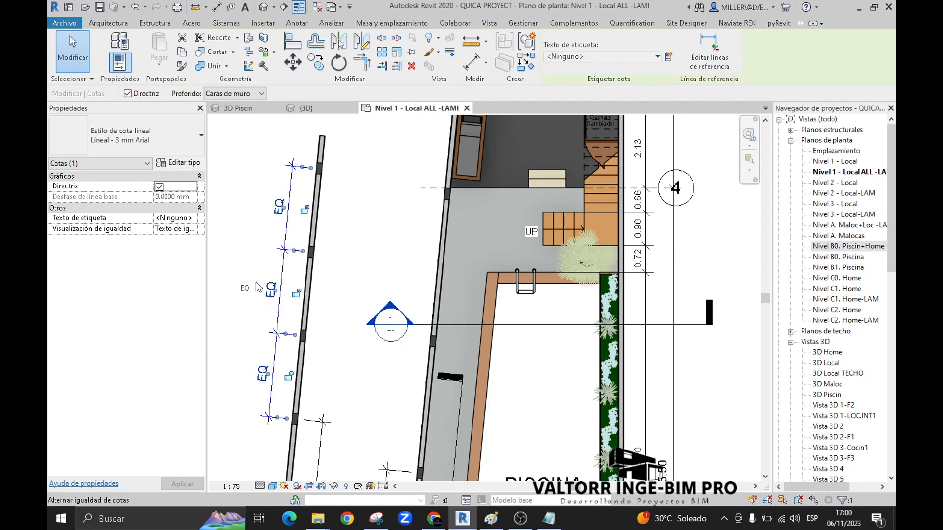
left_click(245, 288)
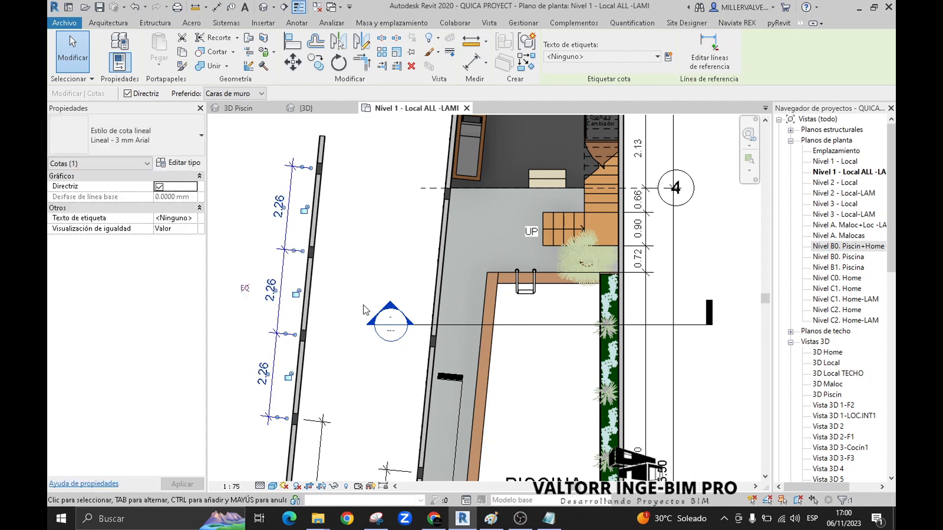
left_click(361, 306)
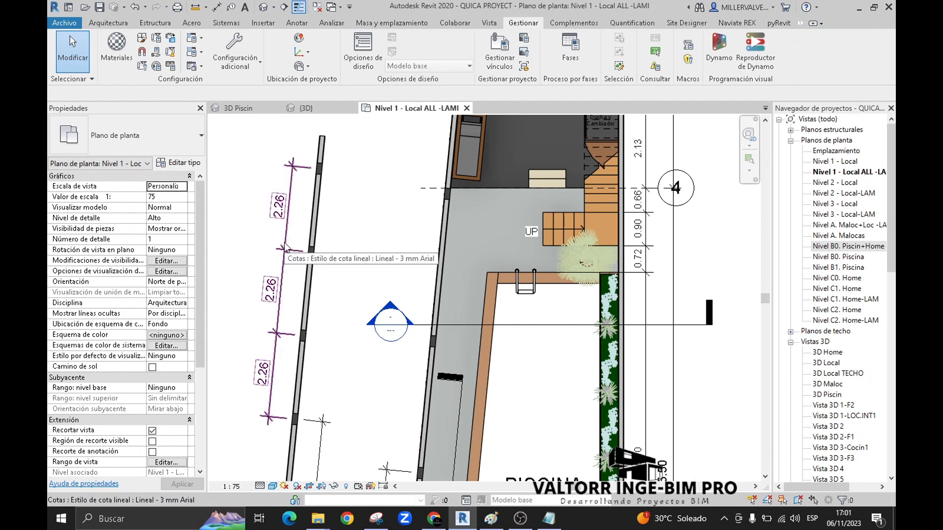
Label the three-segment dimension string on the separate wall with the Distancia eje Columnas global parameter.
left_click(286, 254)
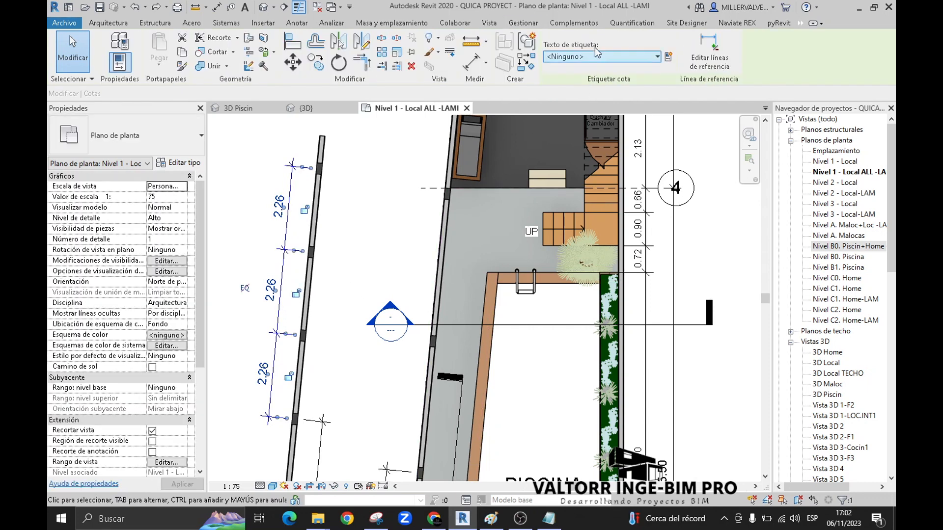
left_click(609, 57)
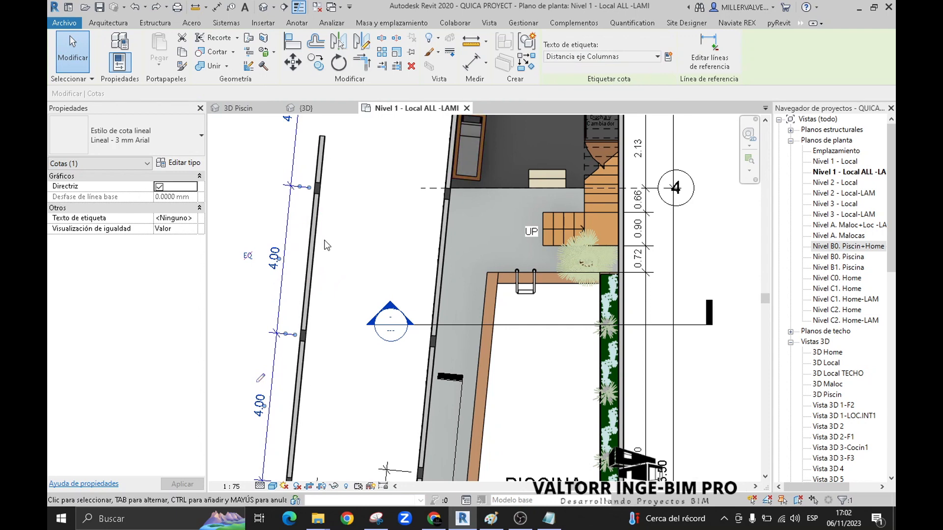
scroll(333, 257, "down", 1)
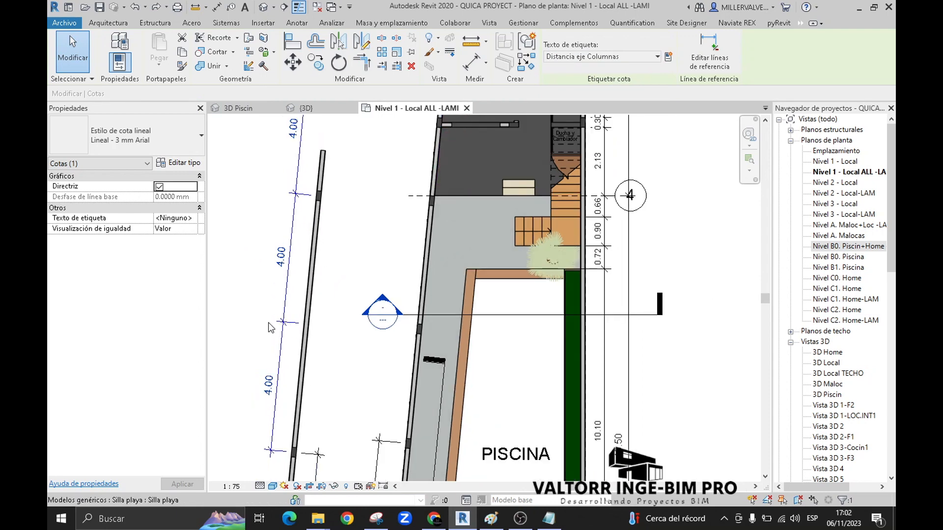
scroll(305, 268, "down", 2)
scroll(331, 227, "down", 3)
key("Escape")
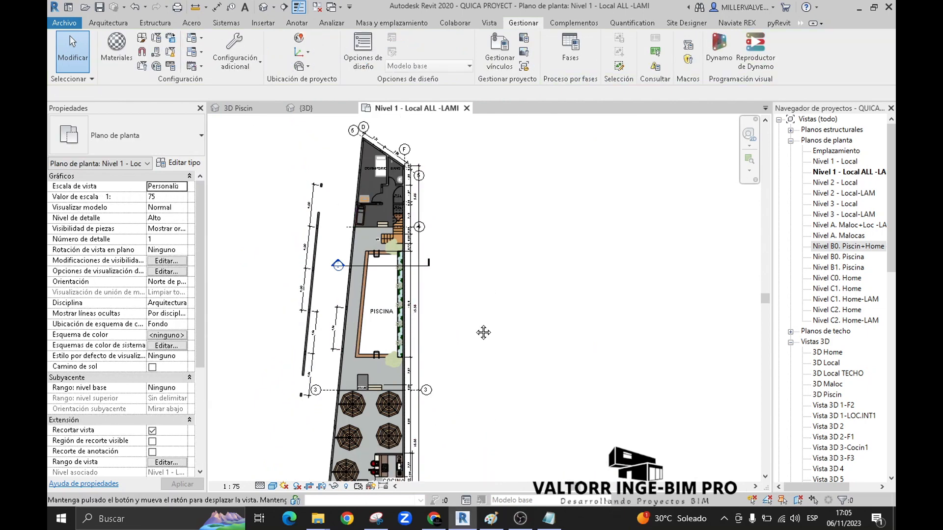
Open the Sección 1 view from its section line through the LOCAL area of the floor plan.
middle_click_drag(483, 333, 484, 219)
scroll(347, 358, "up", 1)
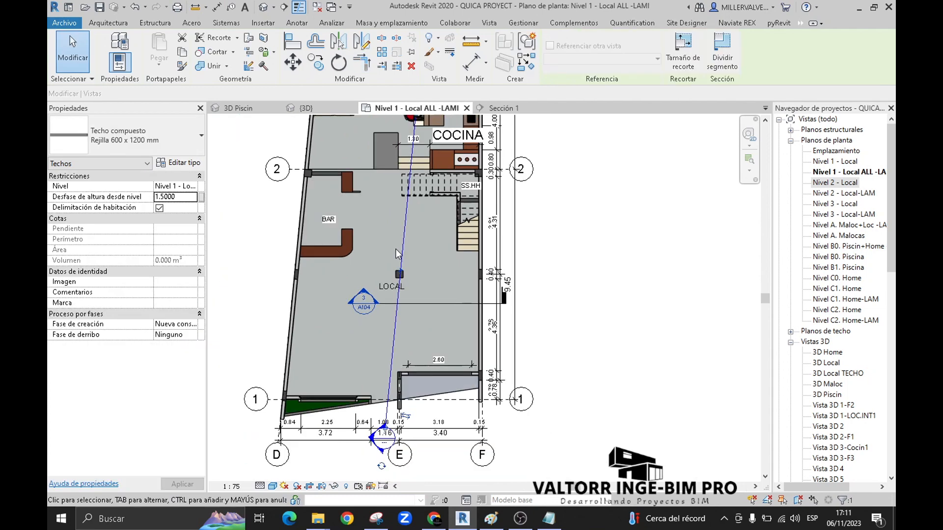
scroll(395, 249, "down", 1)
middle_click_drag(300, 250, 281, 327)
right_click(249, 236)
left_click(402, 270)
middle_click_drag(438, 340, 420, 302)
Create a length global parameter named Alrura F. Cielorraso and associate it with the Falso Cielorraso ceiling's height offset from level.
left_click(387, 319)
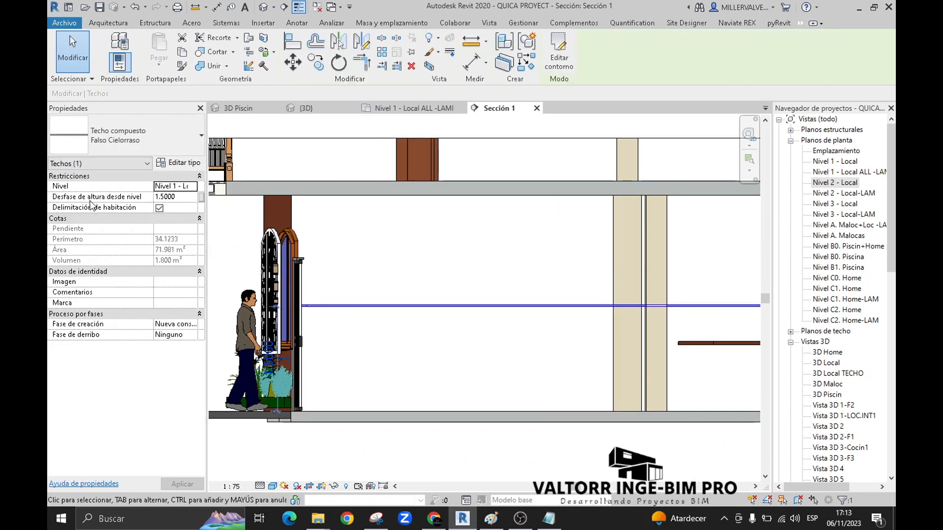
left_click(202, 197)
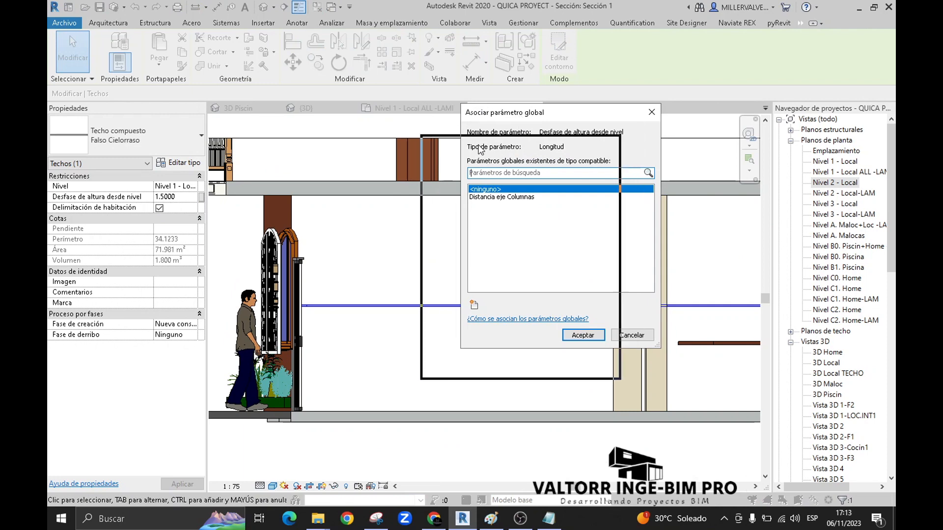
left_click_drag(428, 172, 449, 157)
left_click(443, 240)
left_click(419, 349)
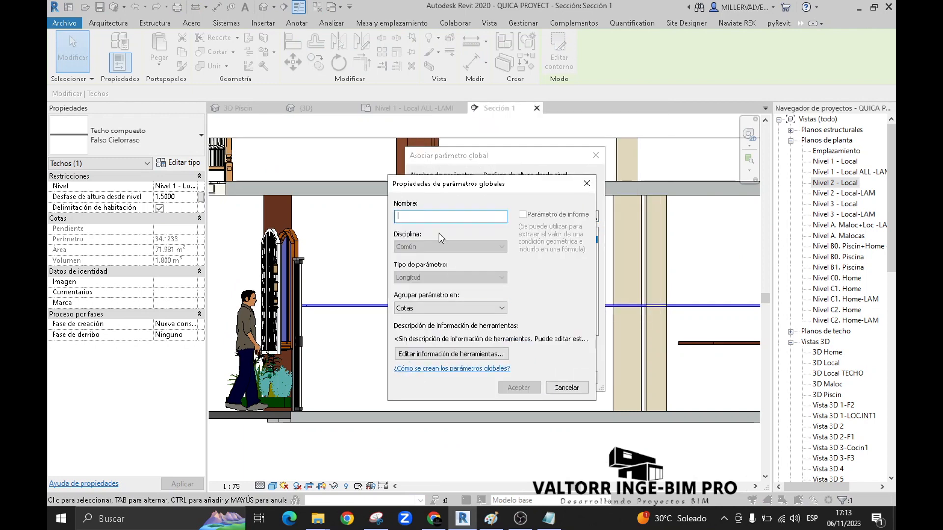
type("Alrura F. Cielorraso")
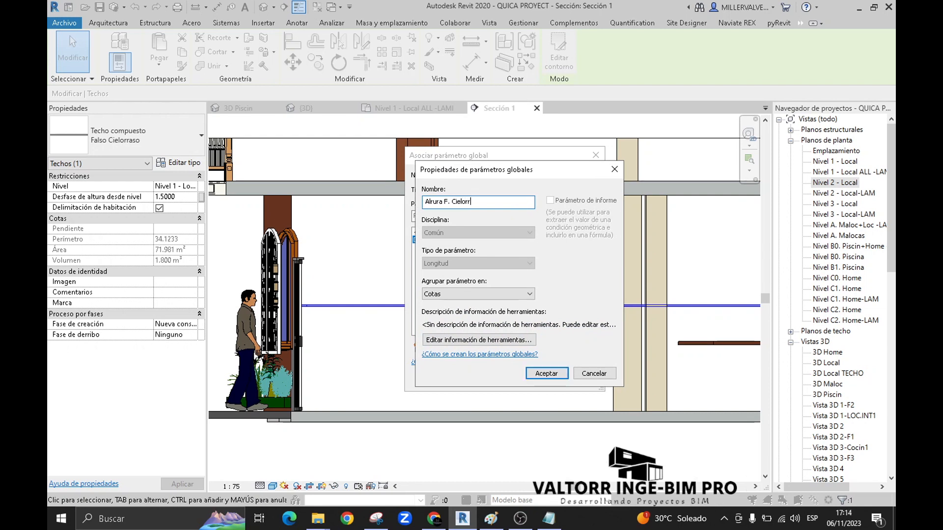
left_click(547, 375)
left_click(527, 378)
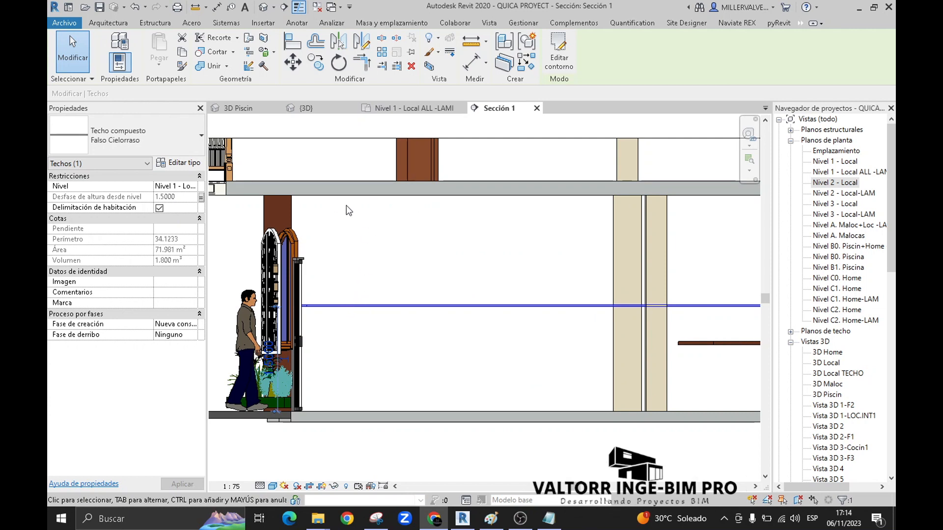
Set the Alrura F. Cielorraso global parameter to 3 to raise the ceiling, and check its position in Sección 1.
left_click(523, 22)
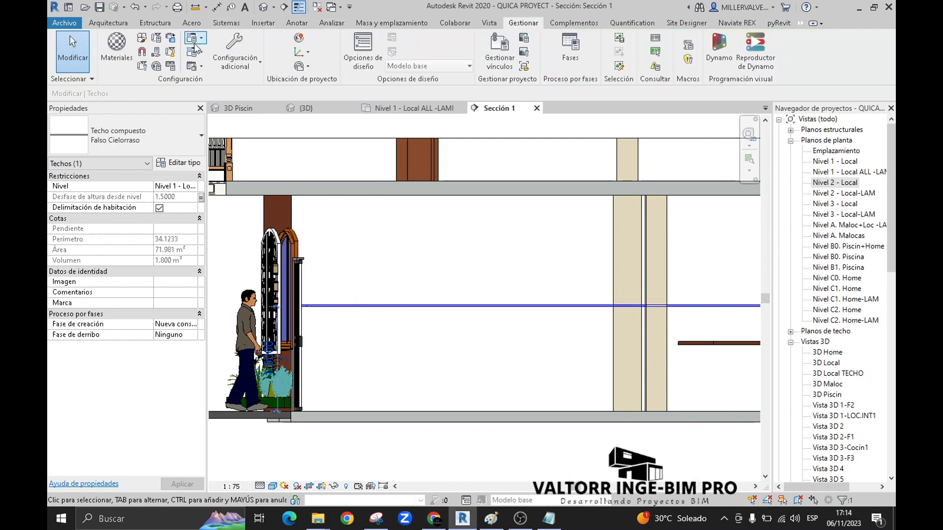
left_click(156, 67)
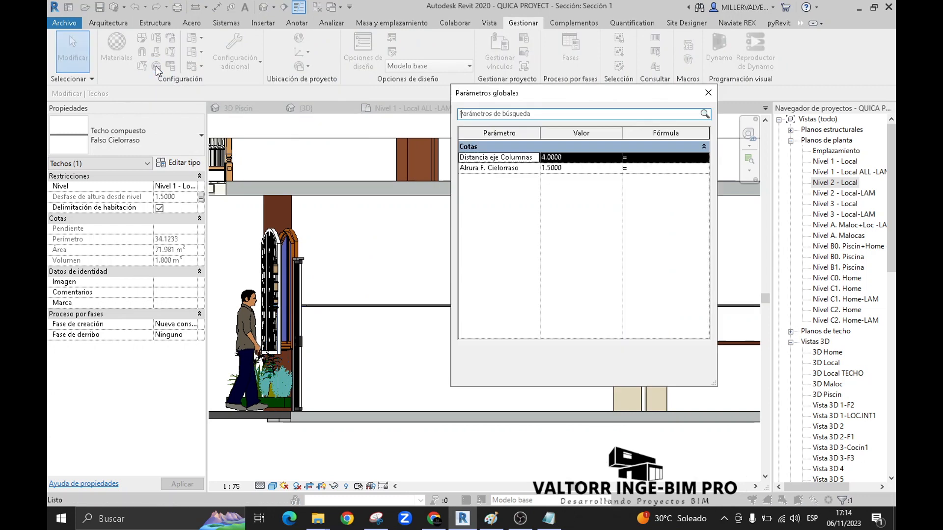
left_click_drag(516, 97, 588, 111)
left_click(564, 185)
left_click(646, 182)
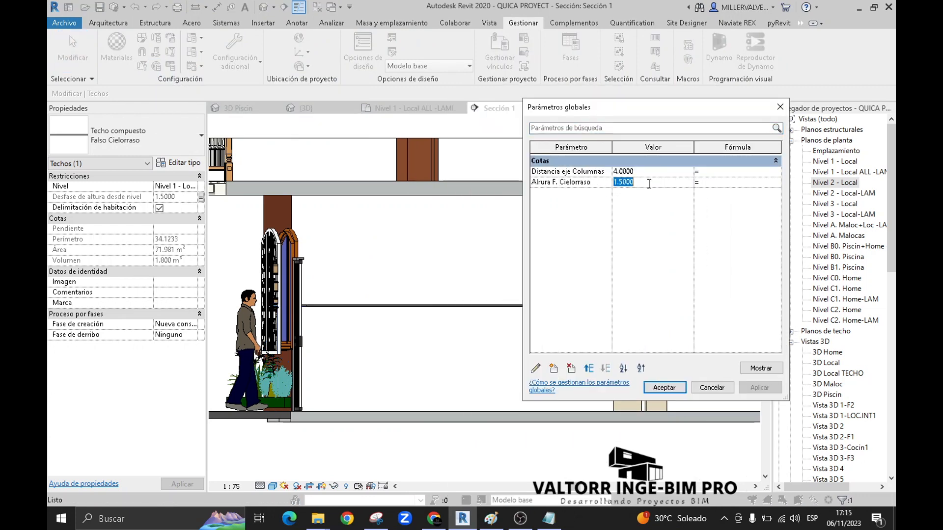
type("3")
key("Return")
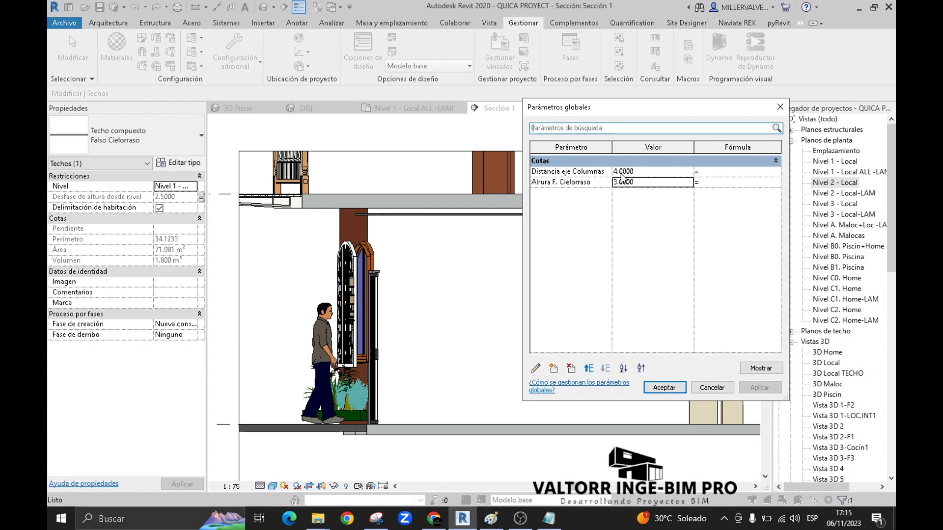
key("Return")
scroll(381, 219, "up", 3)
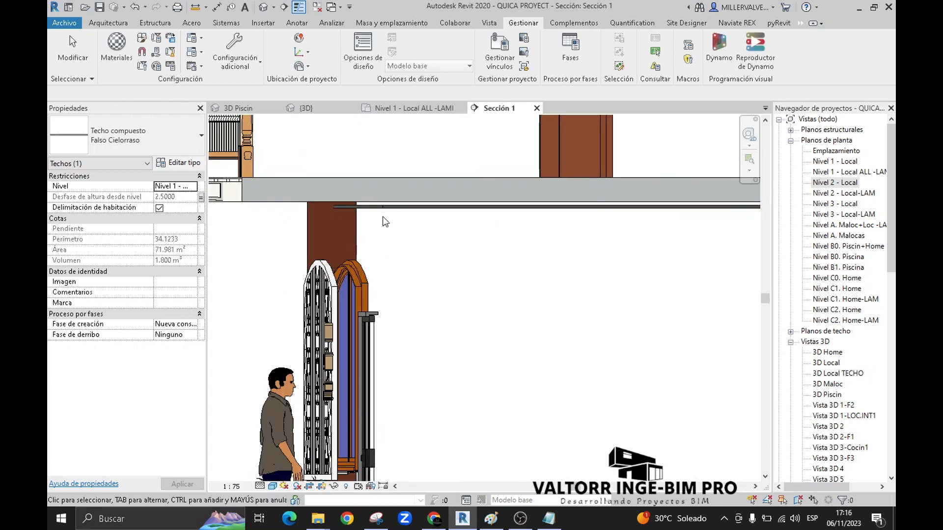
left_click(383, 204)
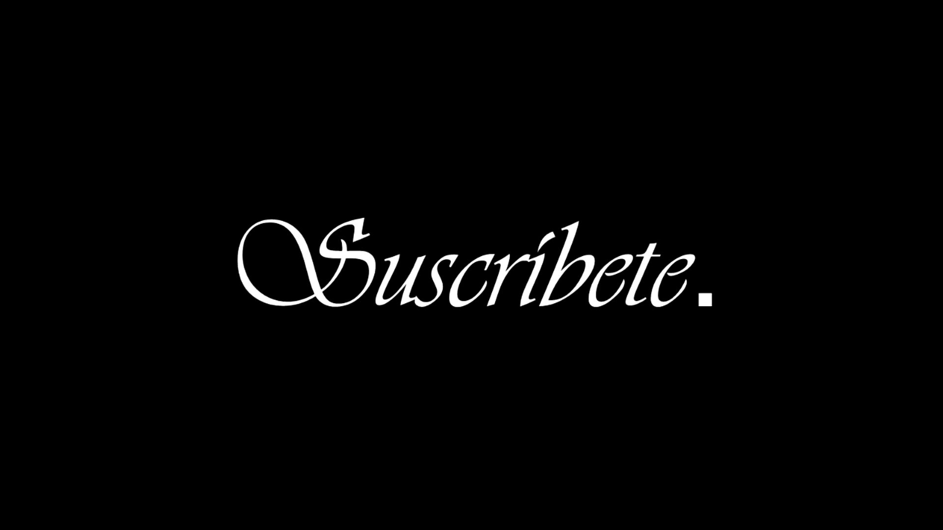